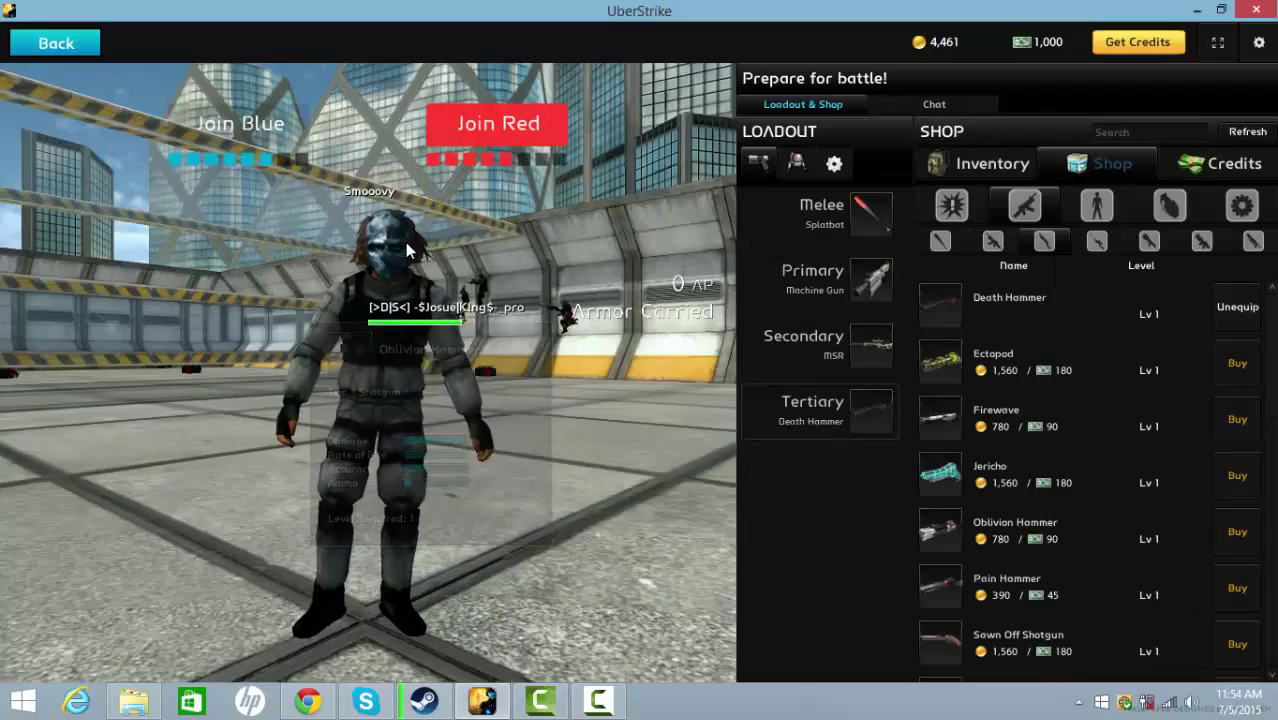
Step: Join the Red team, respawn, and fire at enemies across the arena and catwalk
left_click(459, 130)
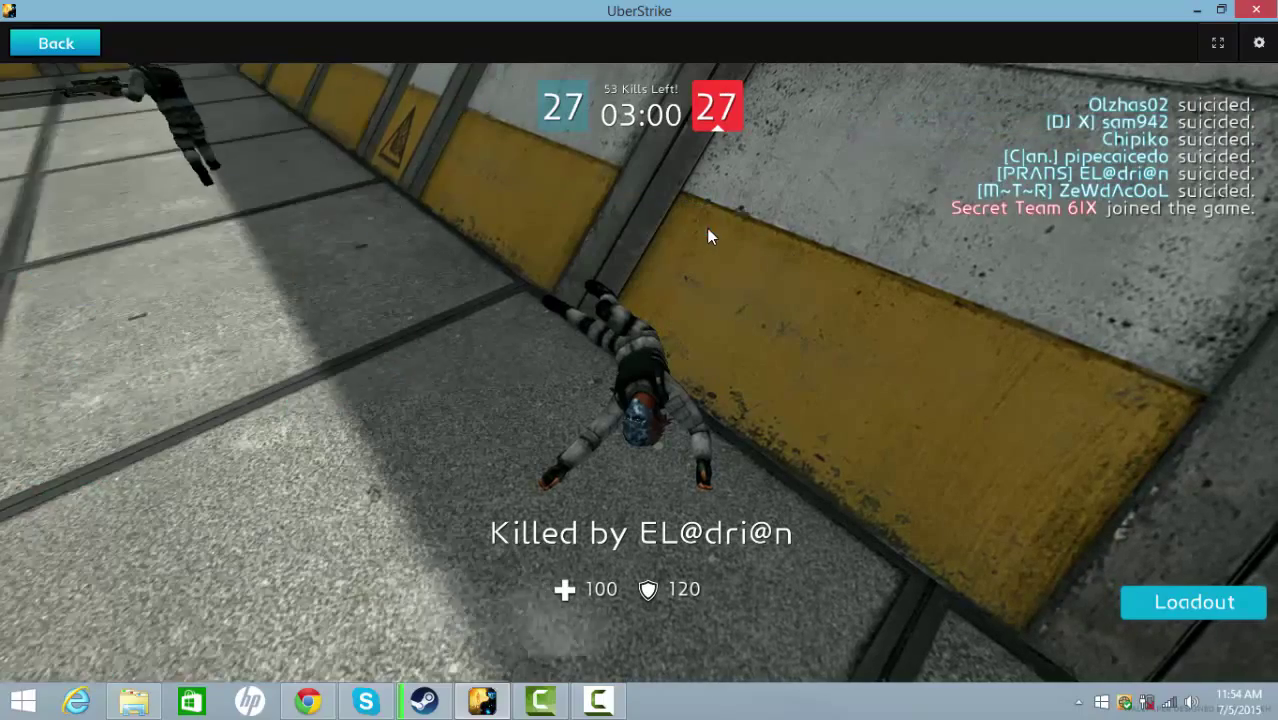
left_click(708, 235)
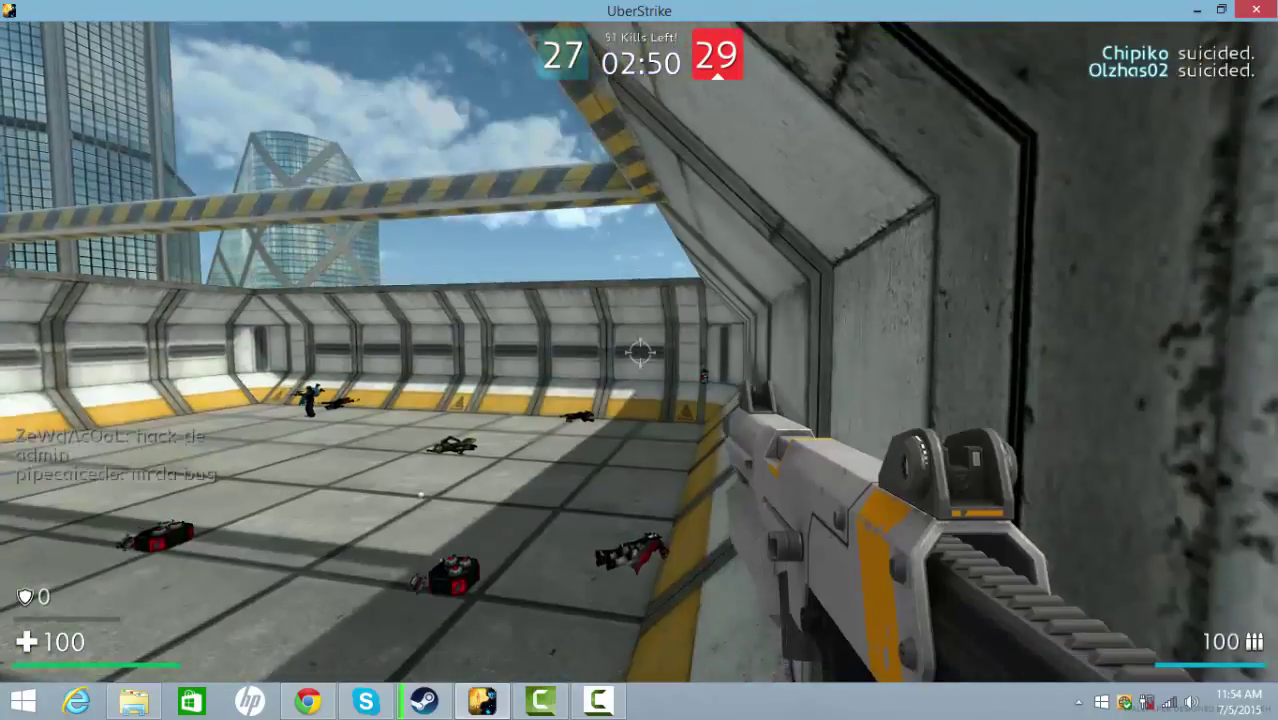
left_click(639, 352)
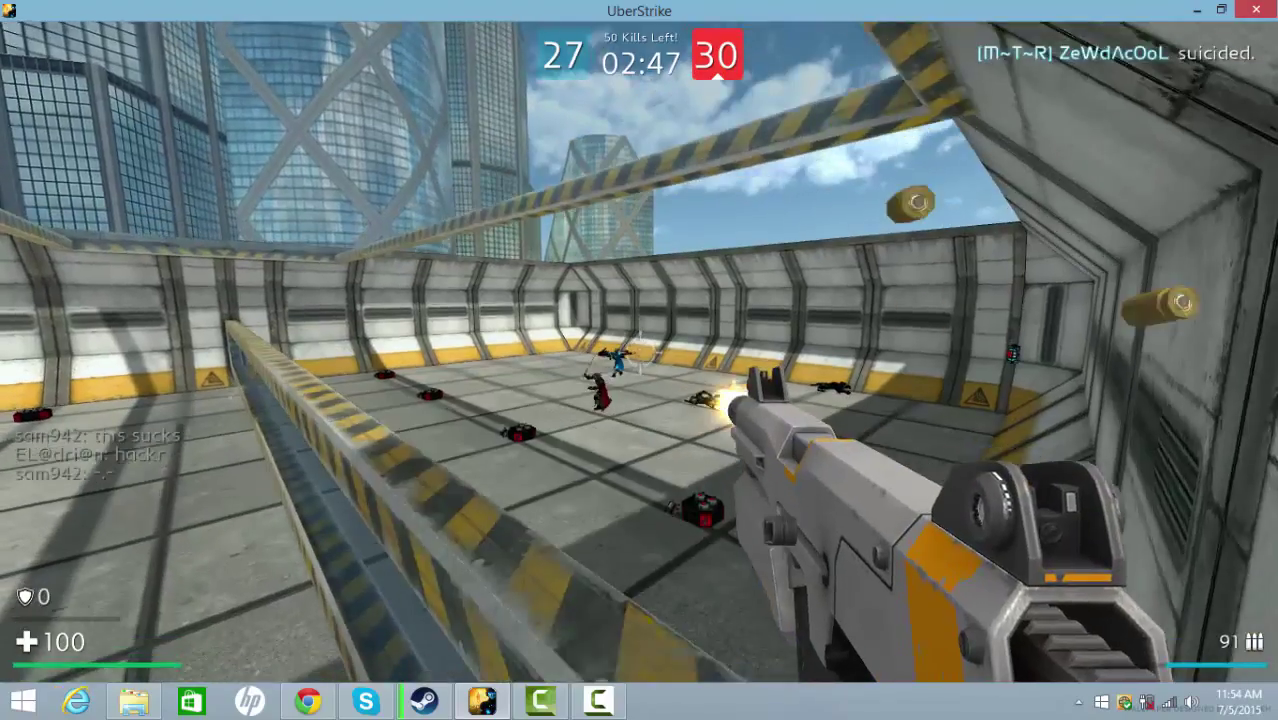
left_click(639, 352)
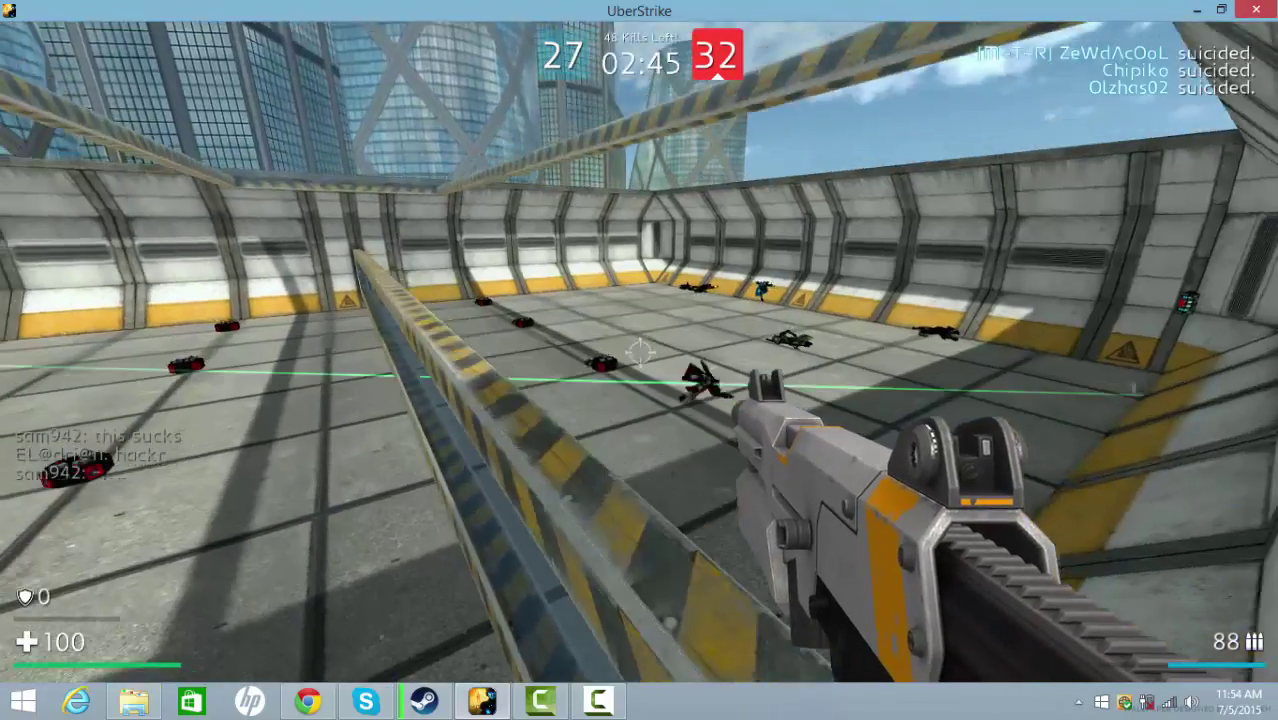
left_click(639, 352)
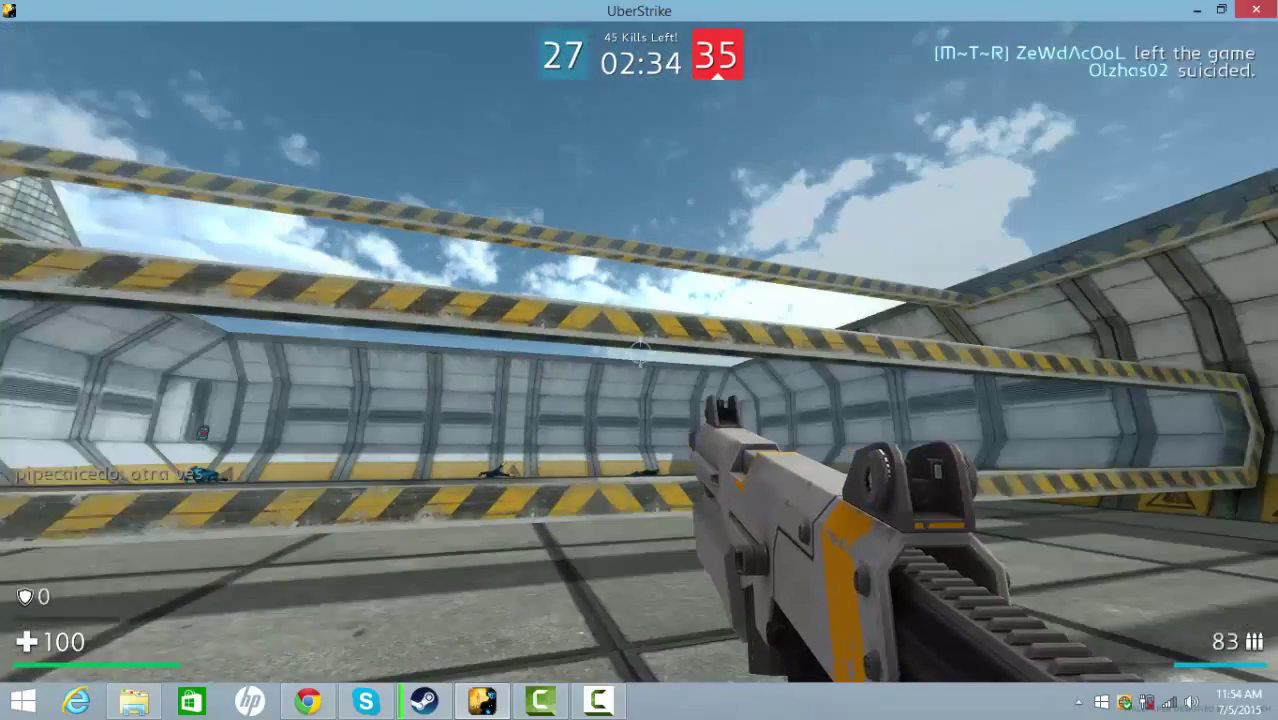
Step: Aim down the sights at an enemy, then bring up the Leaving Game warning
right_click(639, 351)
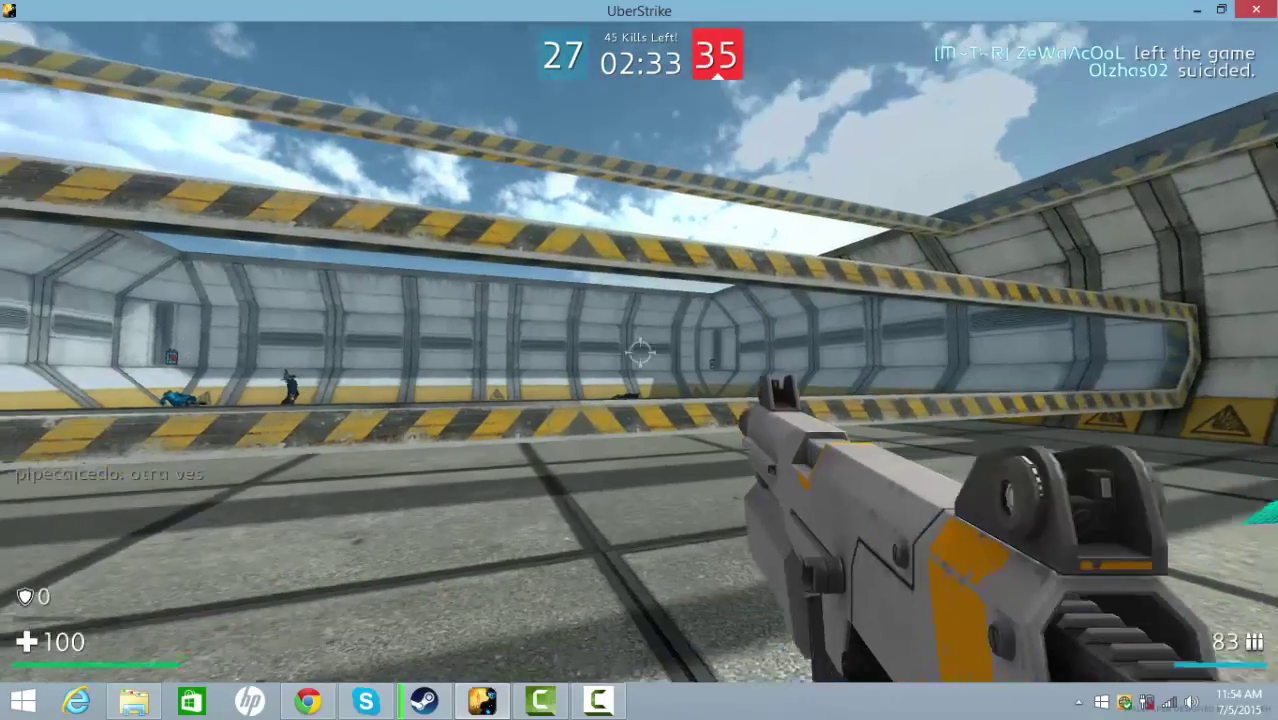
right_click(639, 351)
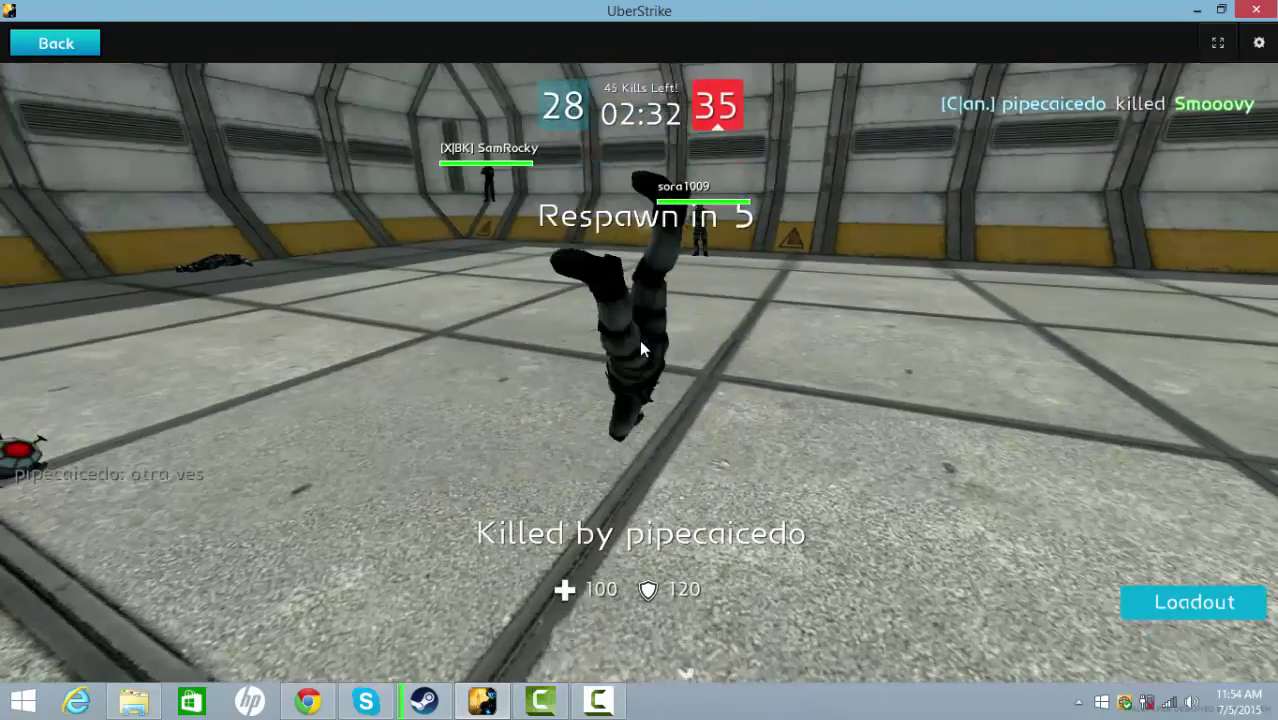
key("Escape")
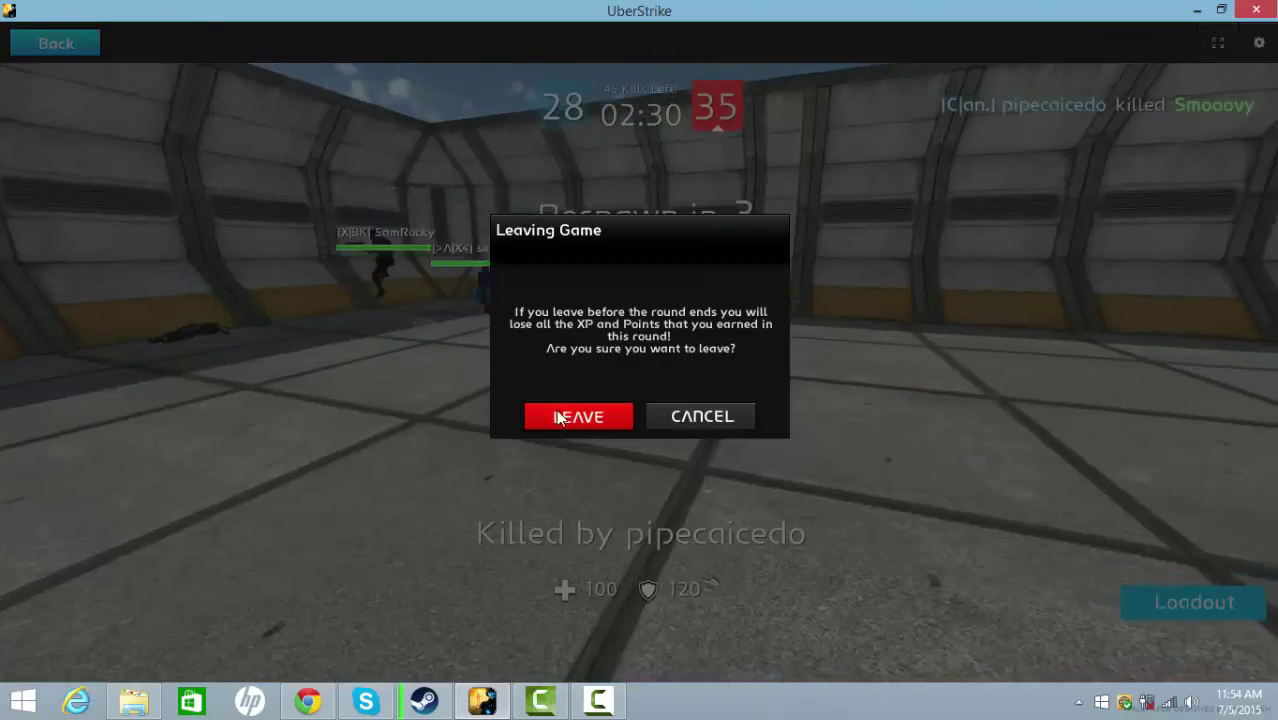
Step: Confirm leaving the match and open the game list from the main menu
left_click(560, 418)
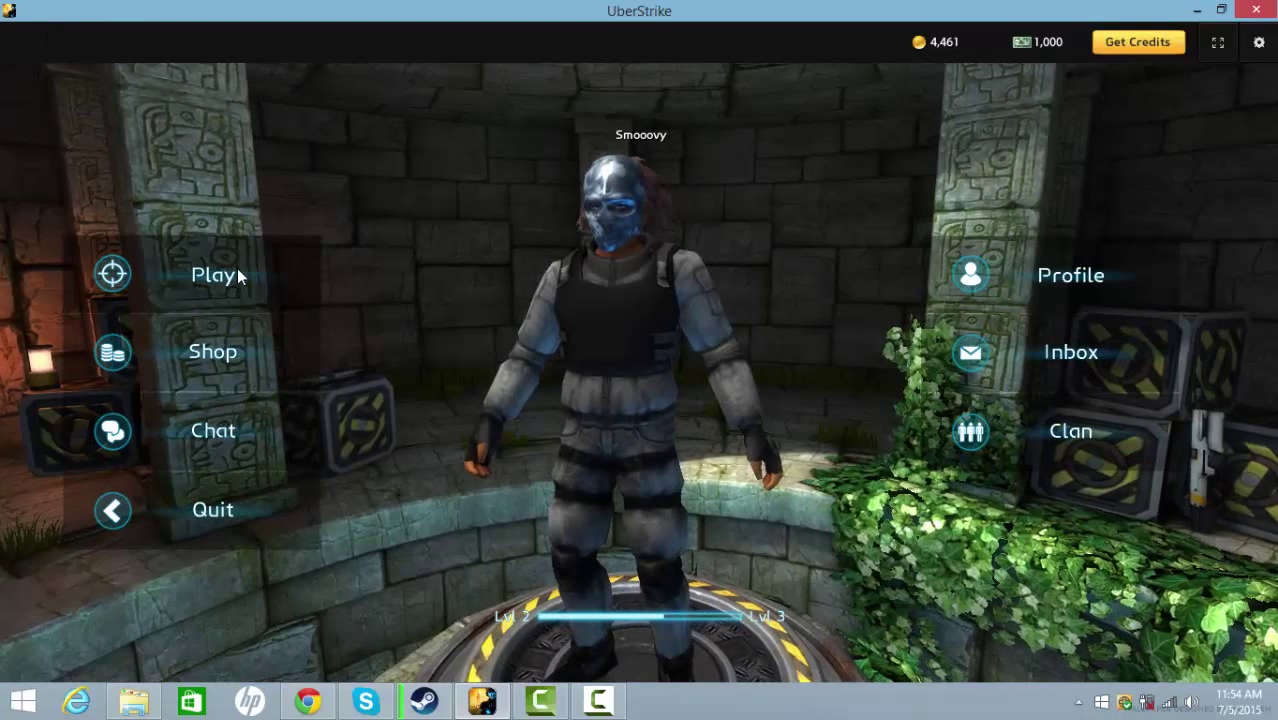
left_click(237, 275)
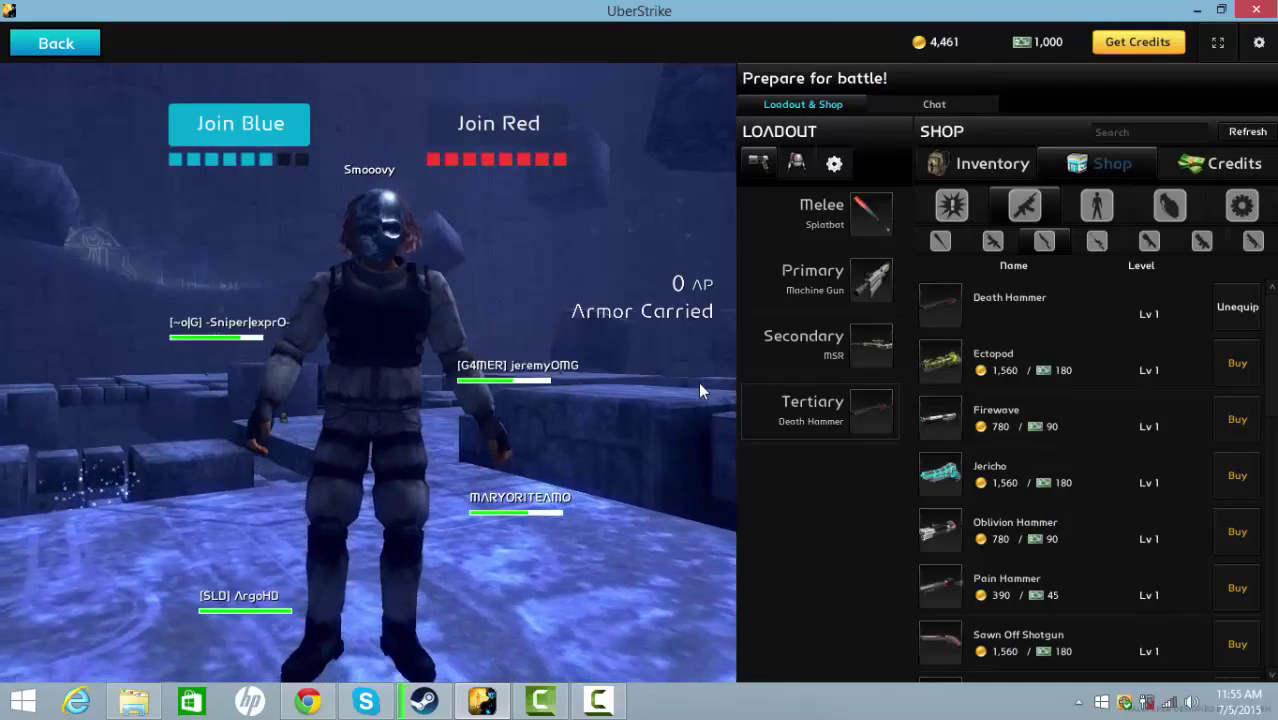
Step: Join Blue, respawn, switch to the rifle, and scope in and out
left_click(240, 123)
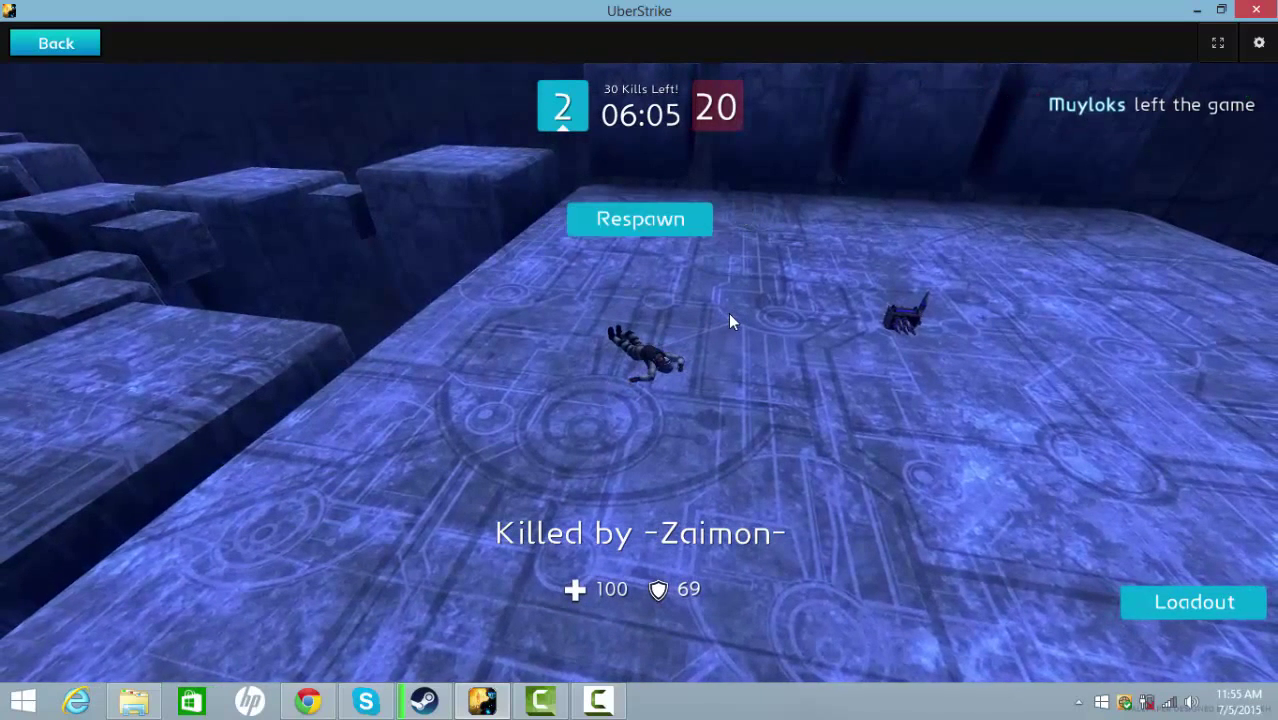
left_click(681, 218)
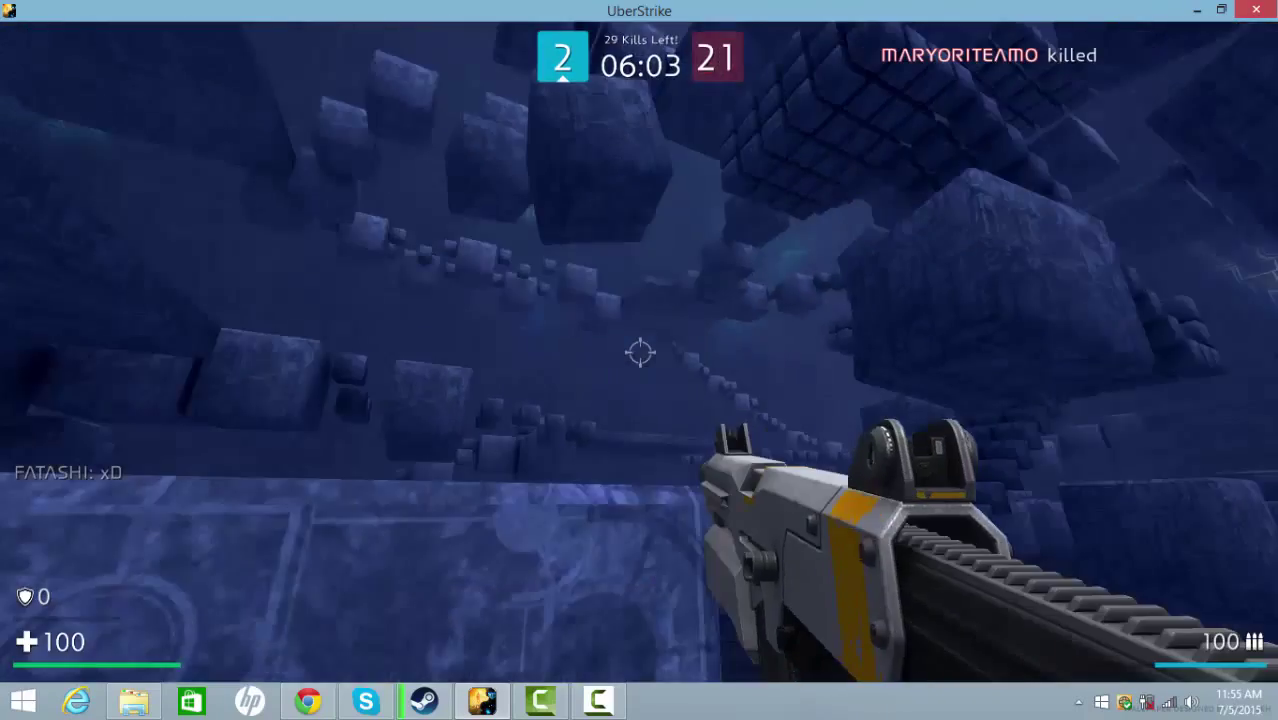
key("2")
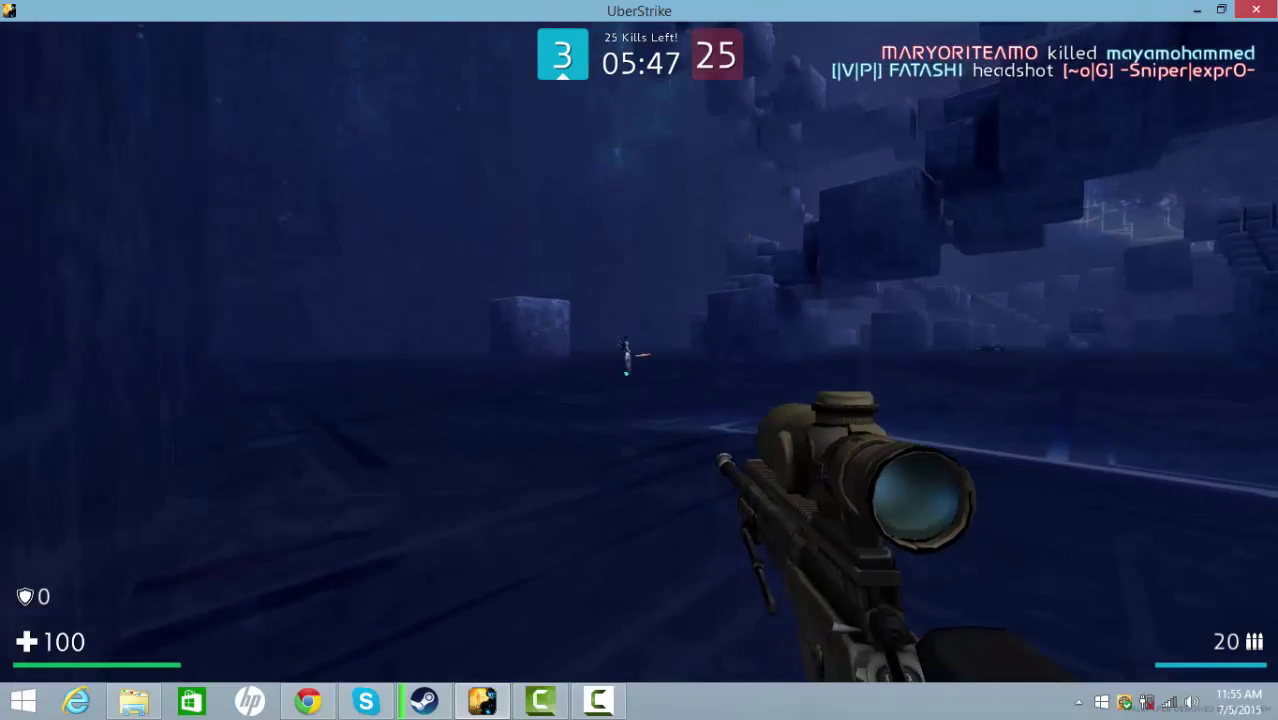
right_click(639, 360)
right_click(639, 360)
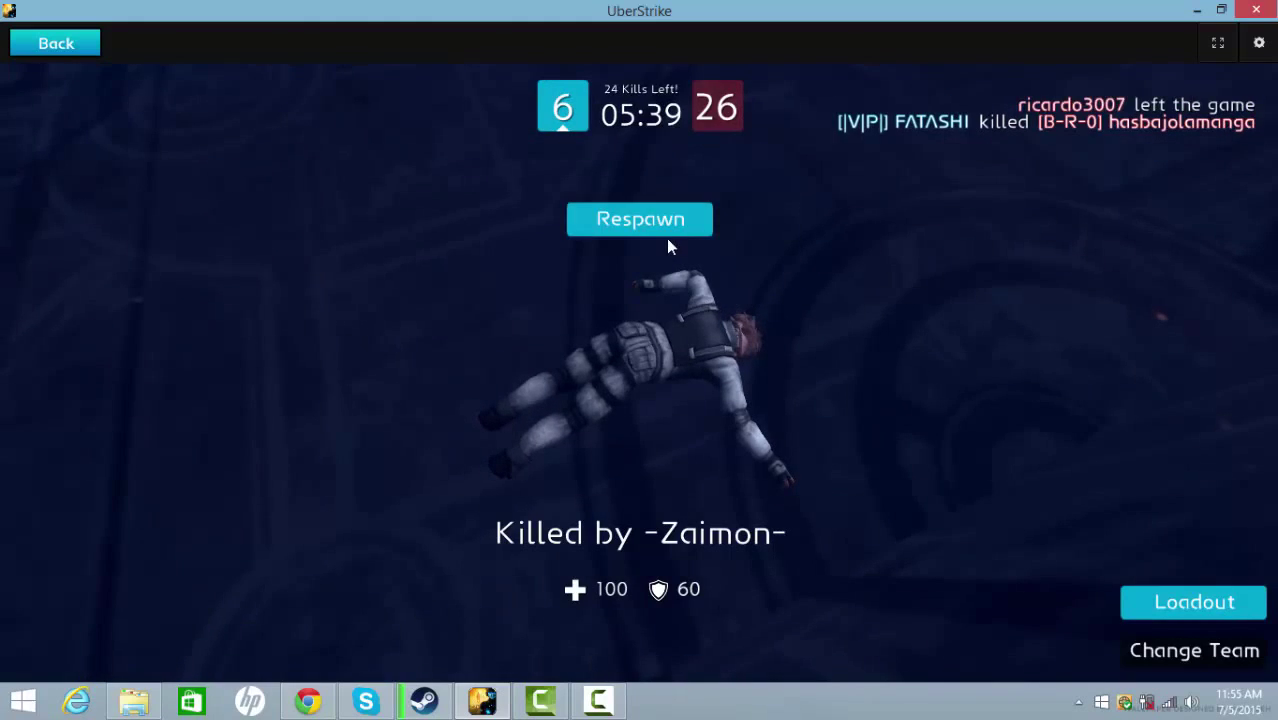
Step: Respawn again, switch to the sniper rifle, and look through the scope
left_click(666, 232)
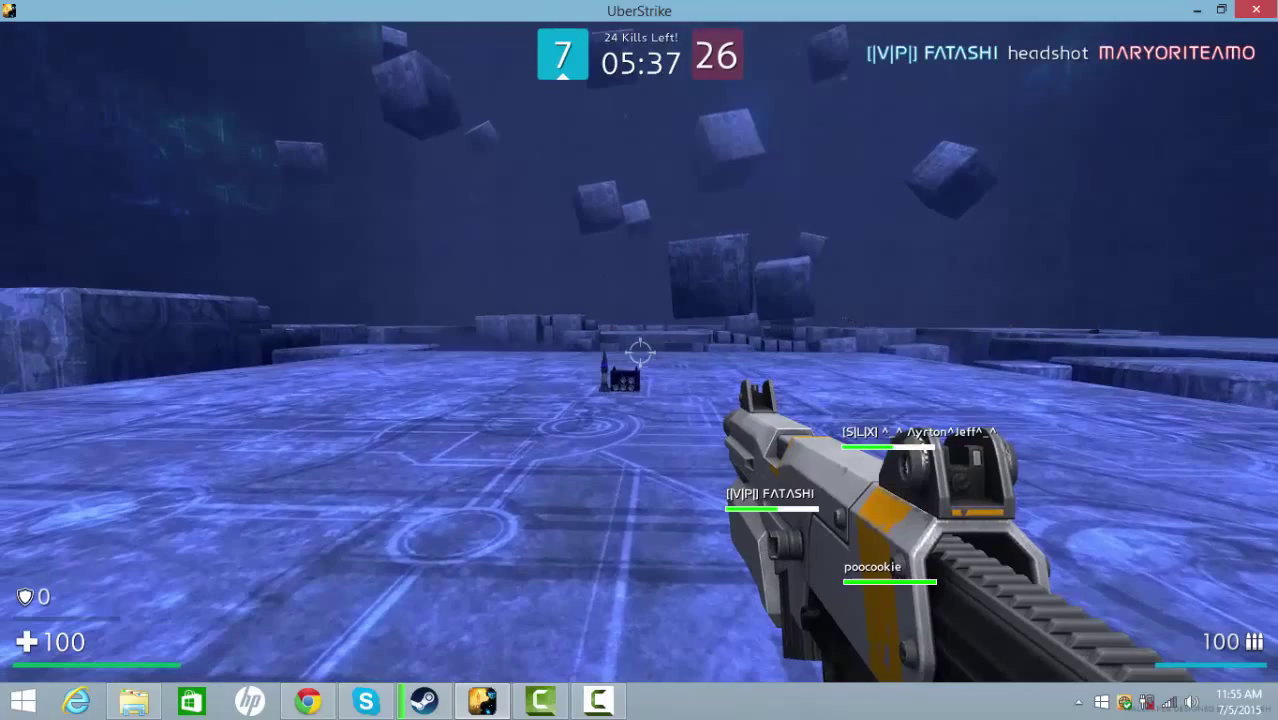
key("2")
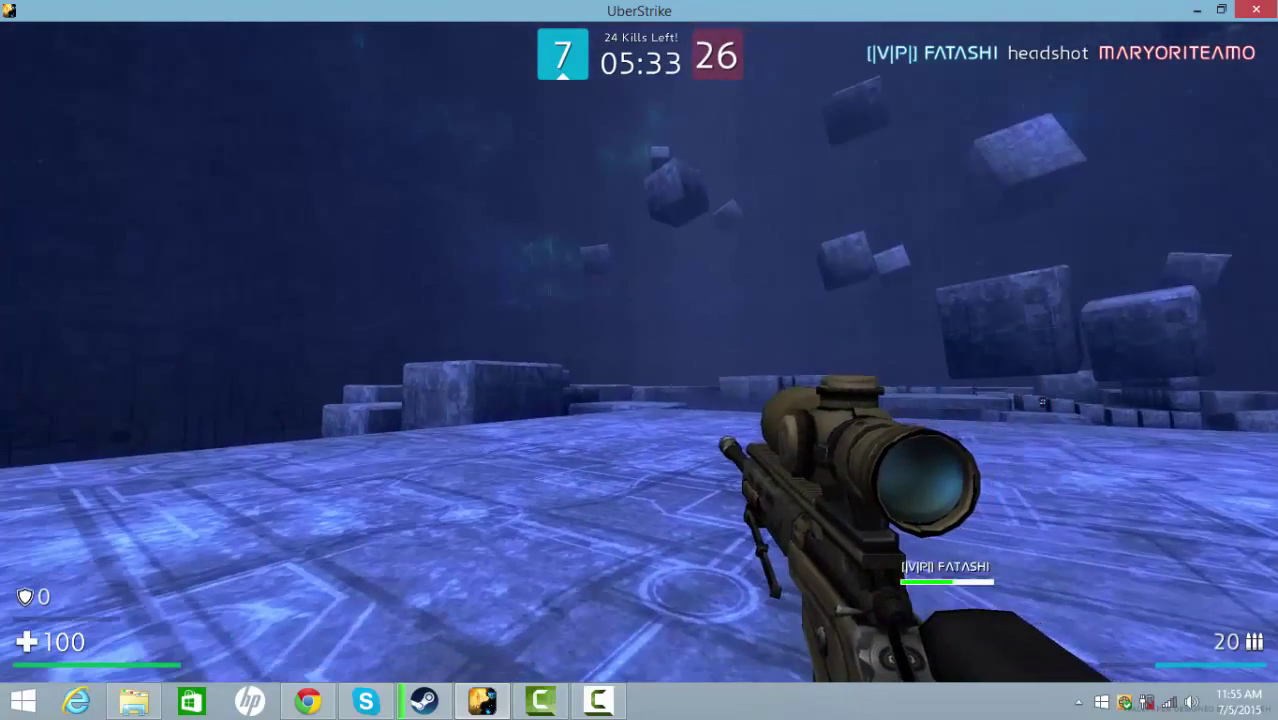
right_click(639, 360)
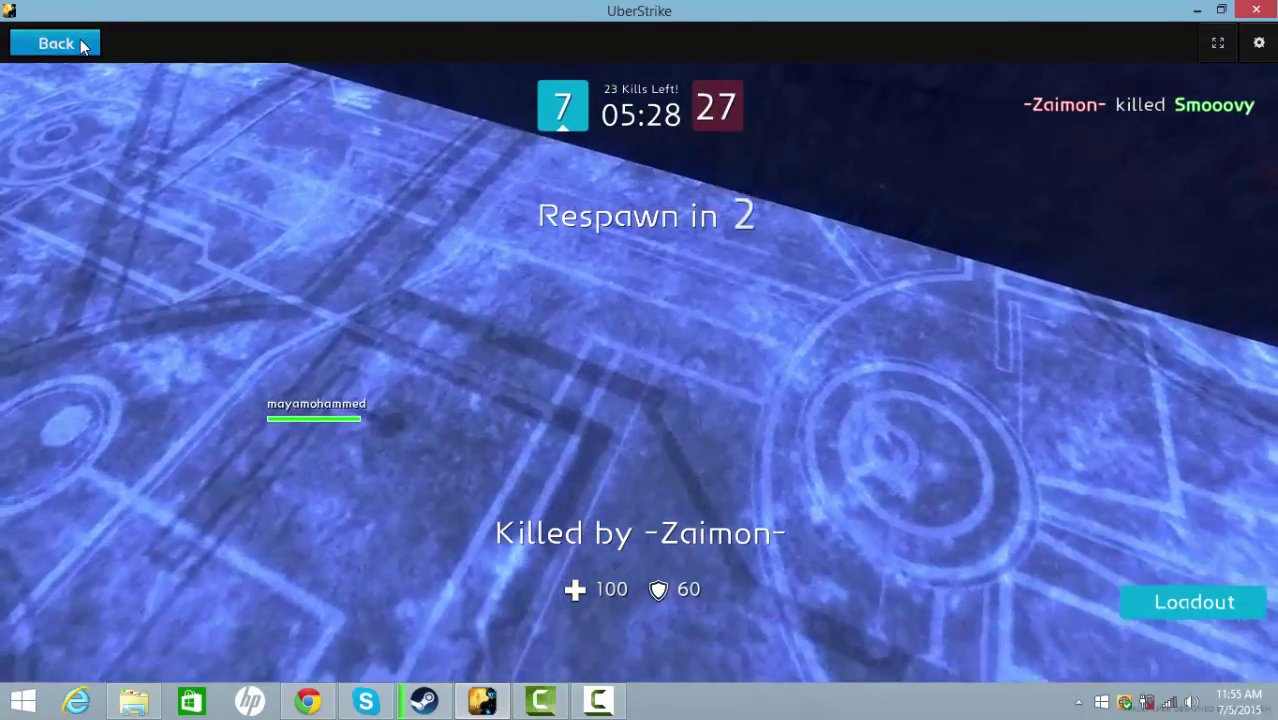
Step: Leave the CuberSpace match and open the Choose a Game list
left_click(56, 43)
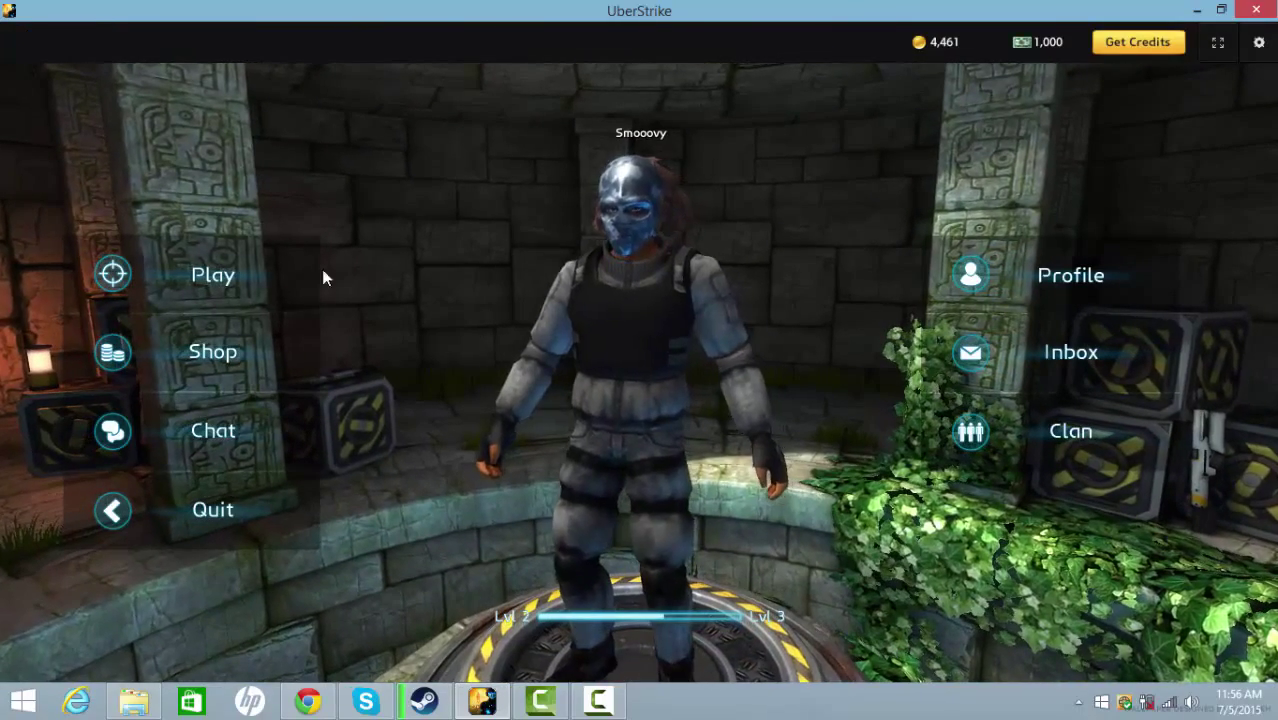
left_click(215, 276)
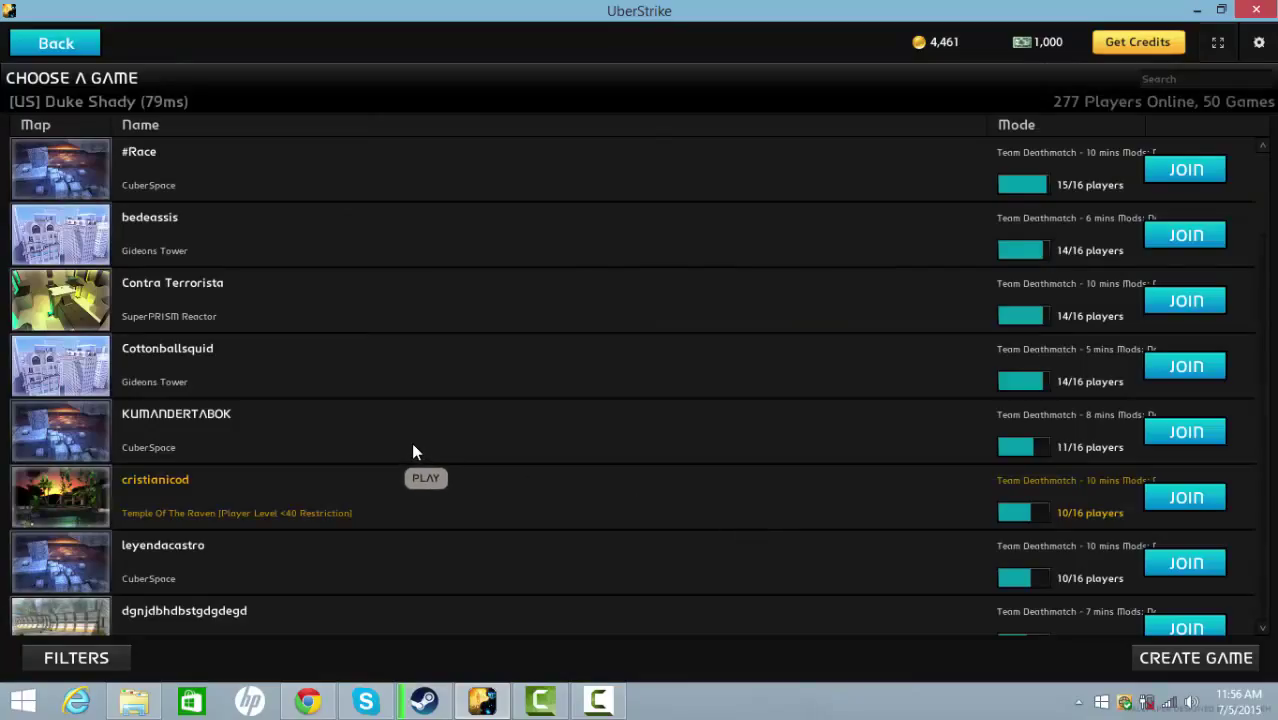
scroll(415, 451, "down", 3)
scroll(415, 451, "up", 3)
scroll(415, 451, "up", 3)
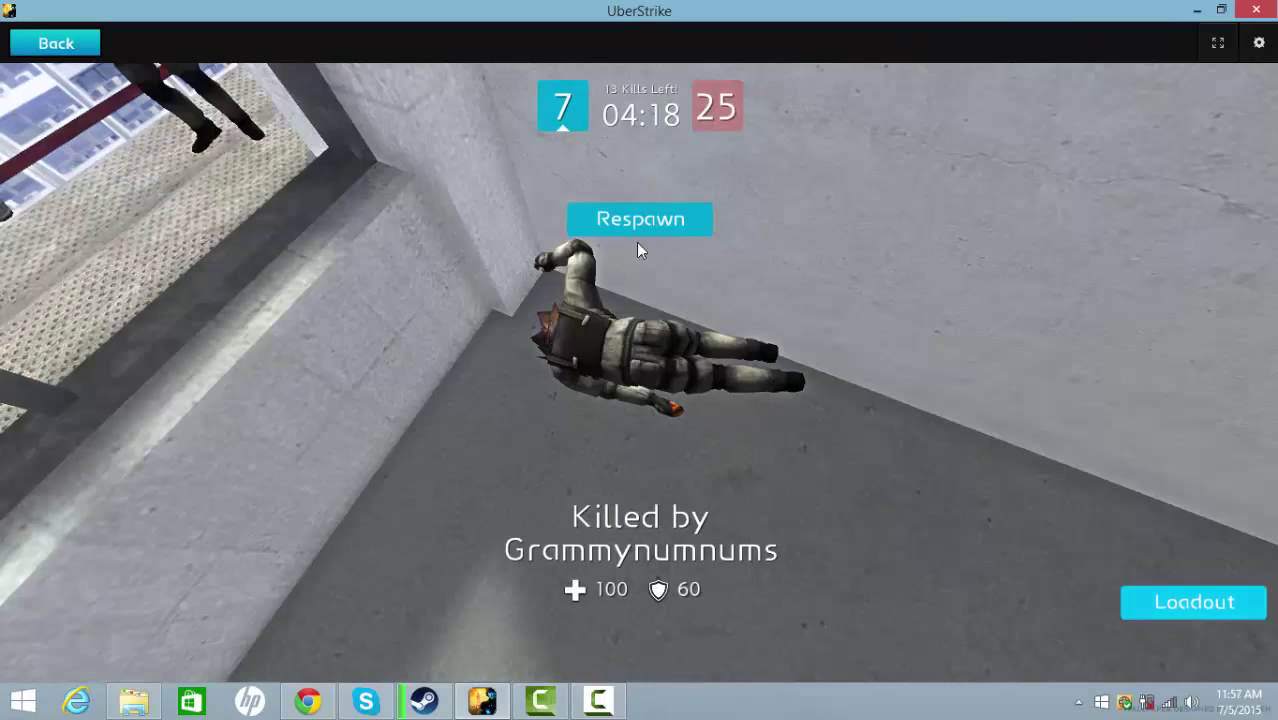
Step: Respawn with the rifle, push down the corridor past the crates, and fire at an enemy
left_click(635, 221)
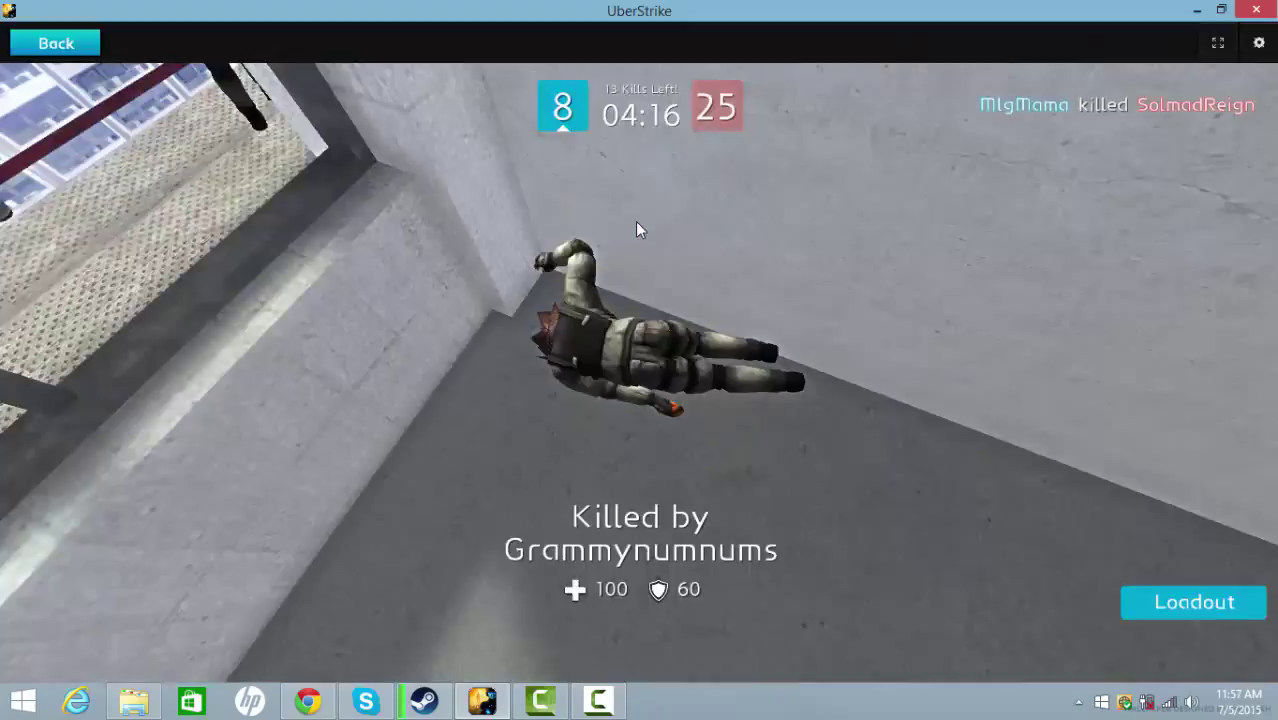
key("2")
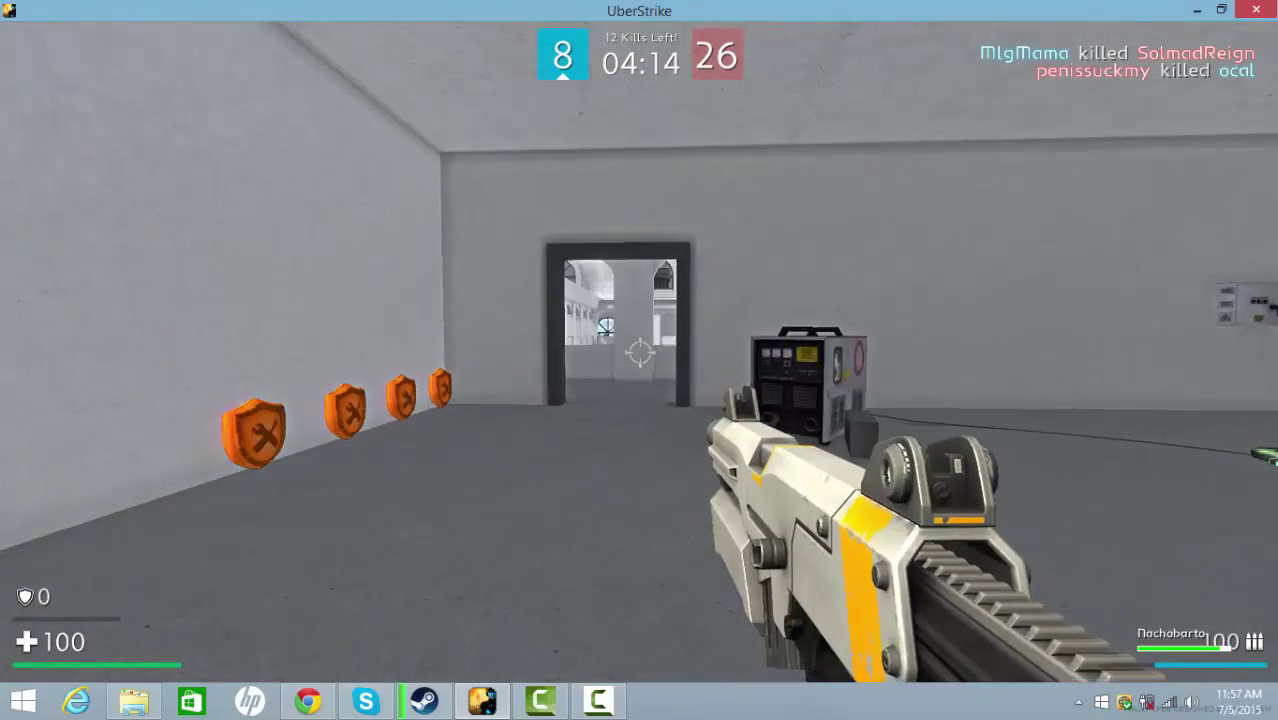
key("w")
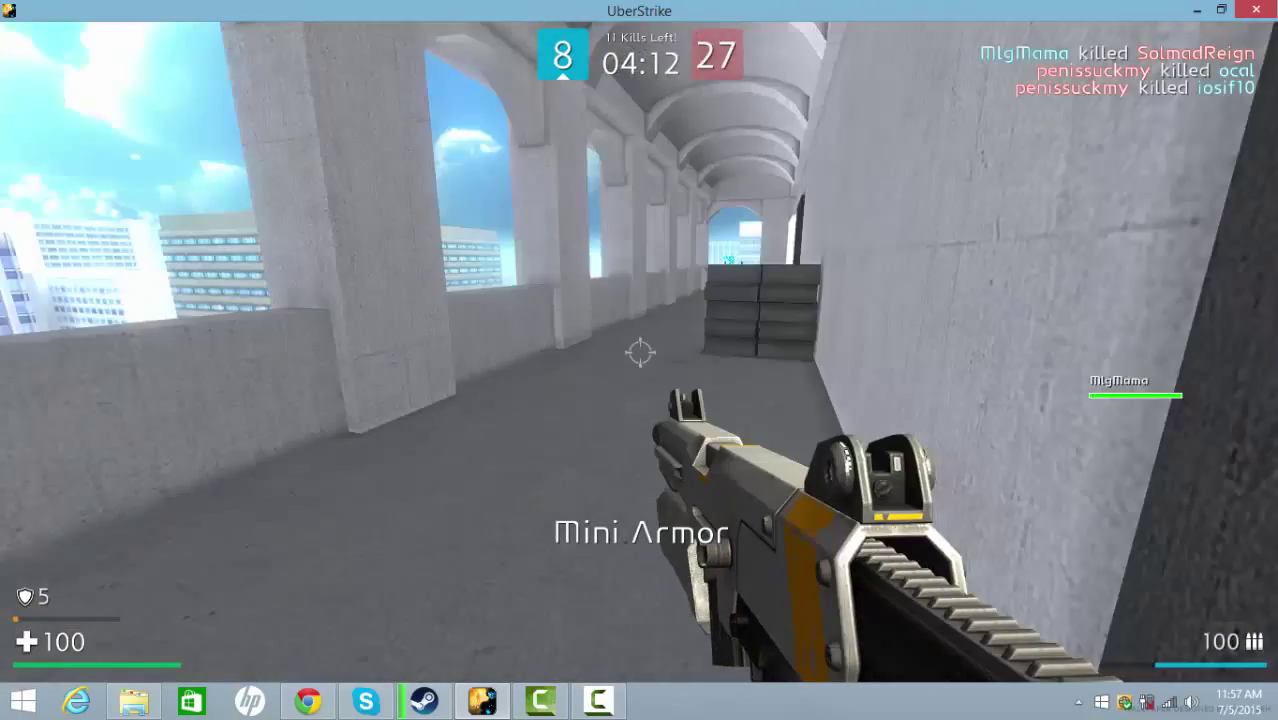
key("w")
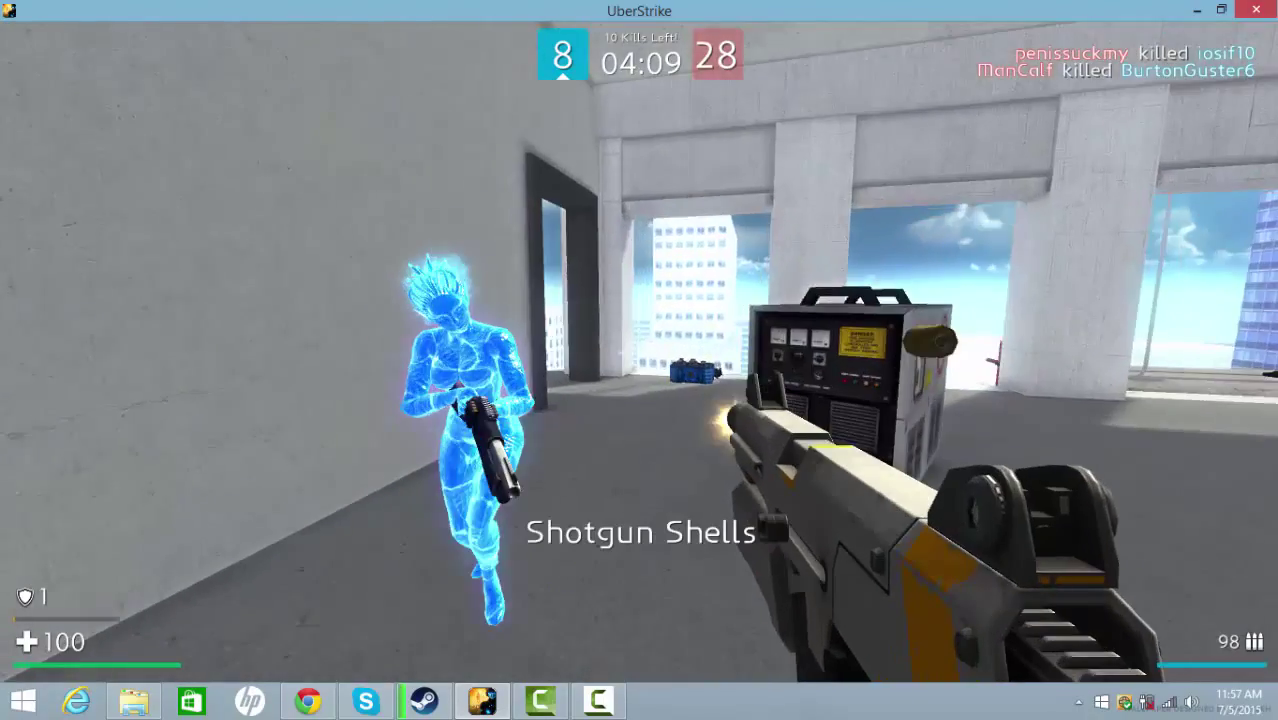
left_click_drag(639, 351, 639, 351)
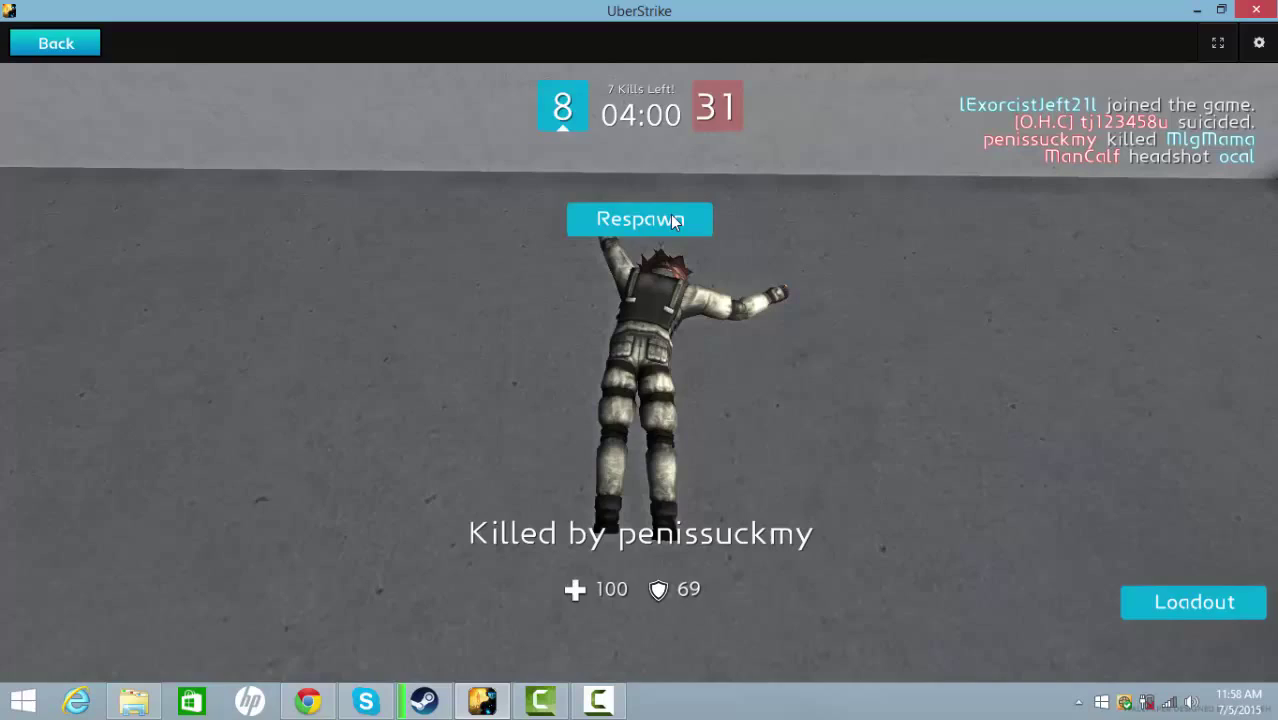
Step: Respawn with the sniper rifle and shoot the enemy in the window, then respawn again
left_click(670, 214)
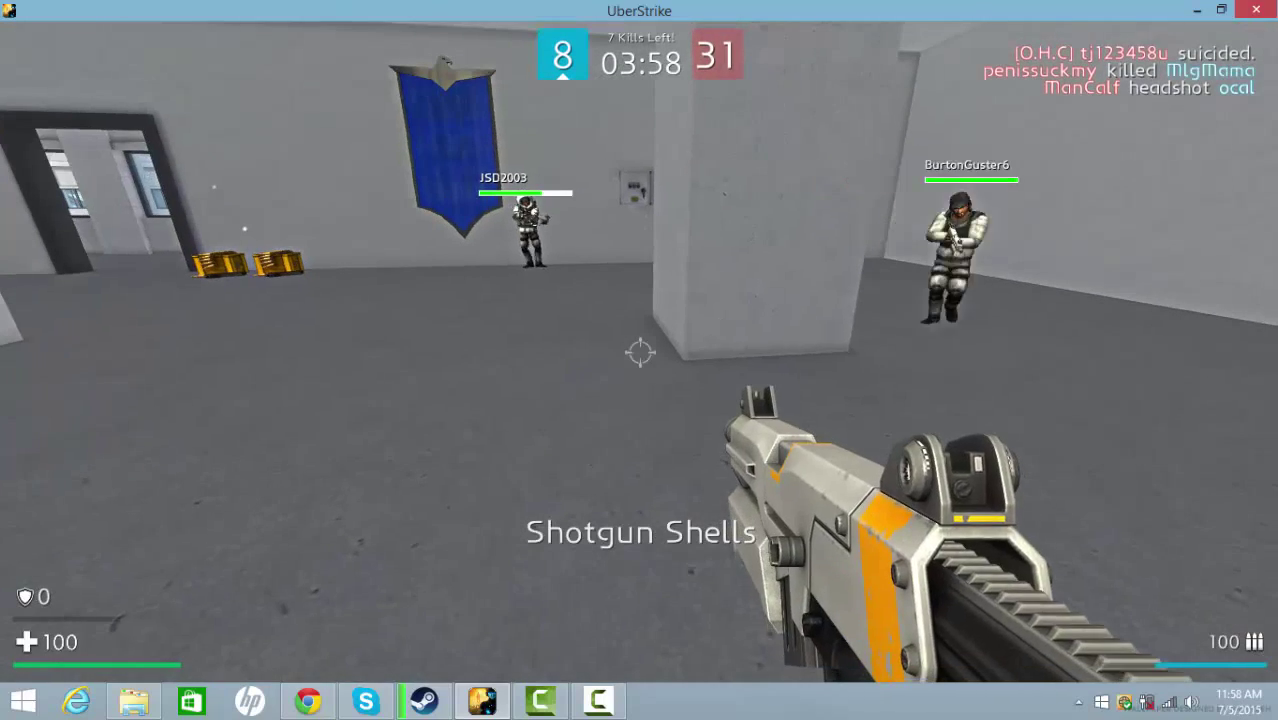
key("2")
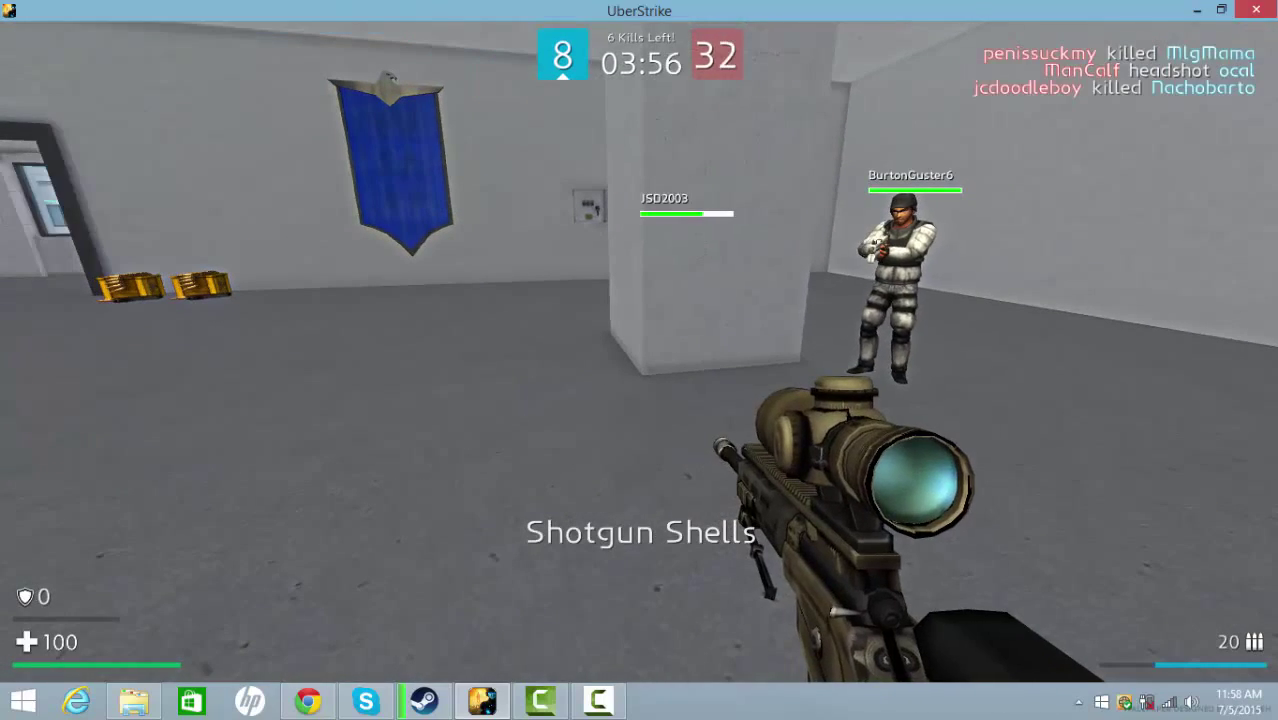
key("w")
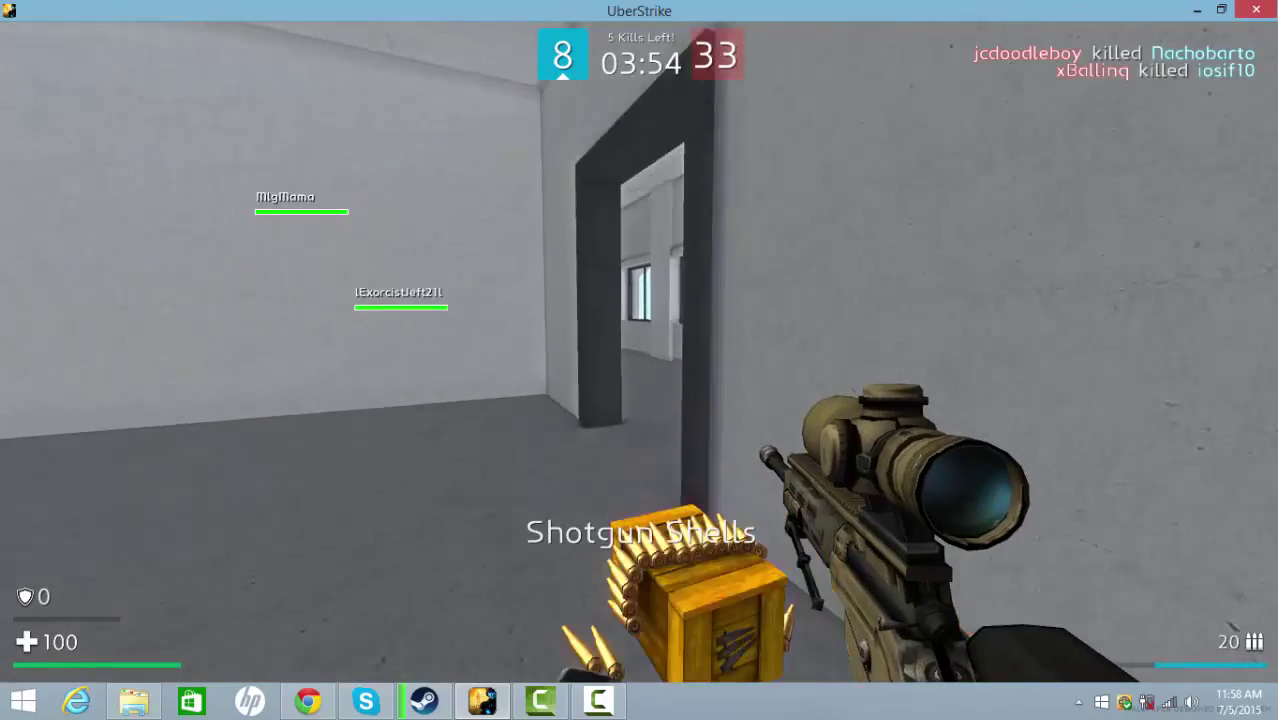
key("w")
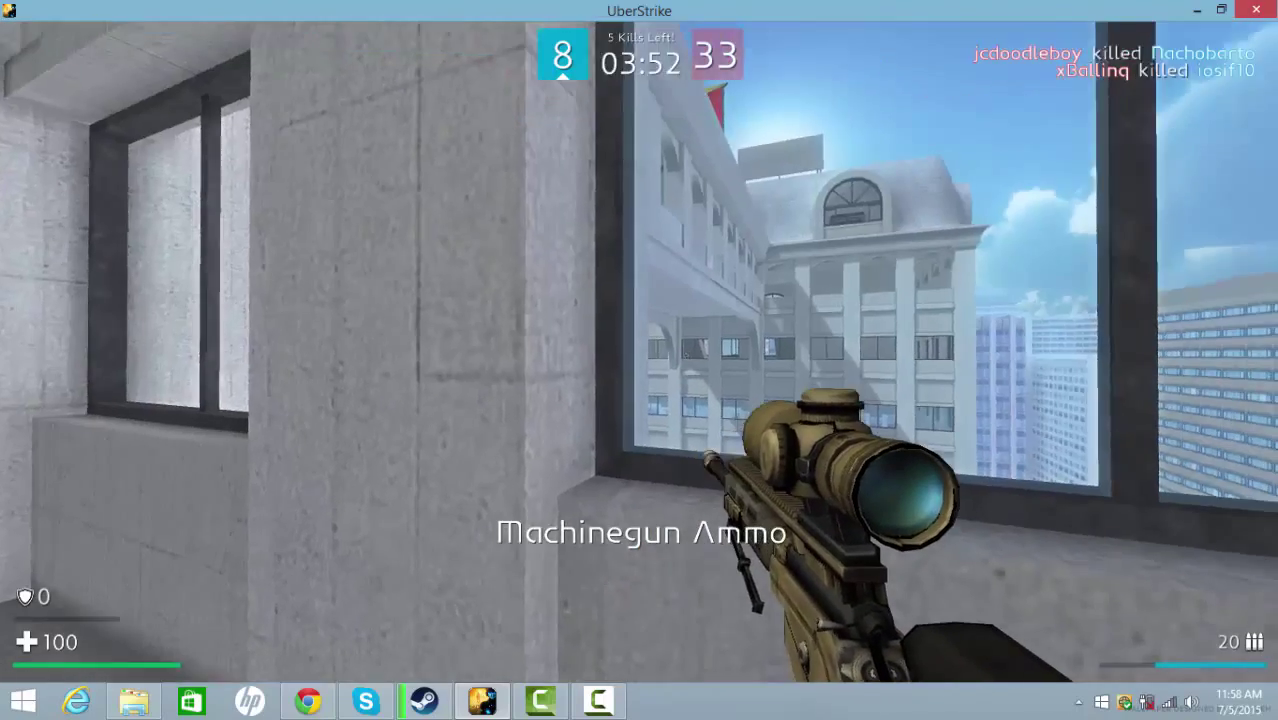
right_click(639, 352)
scroll(639, 352, "up", 1)
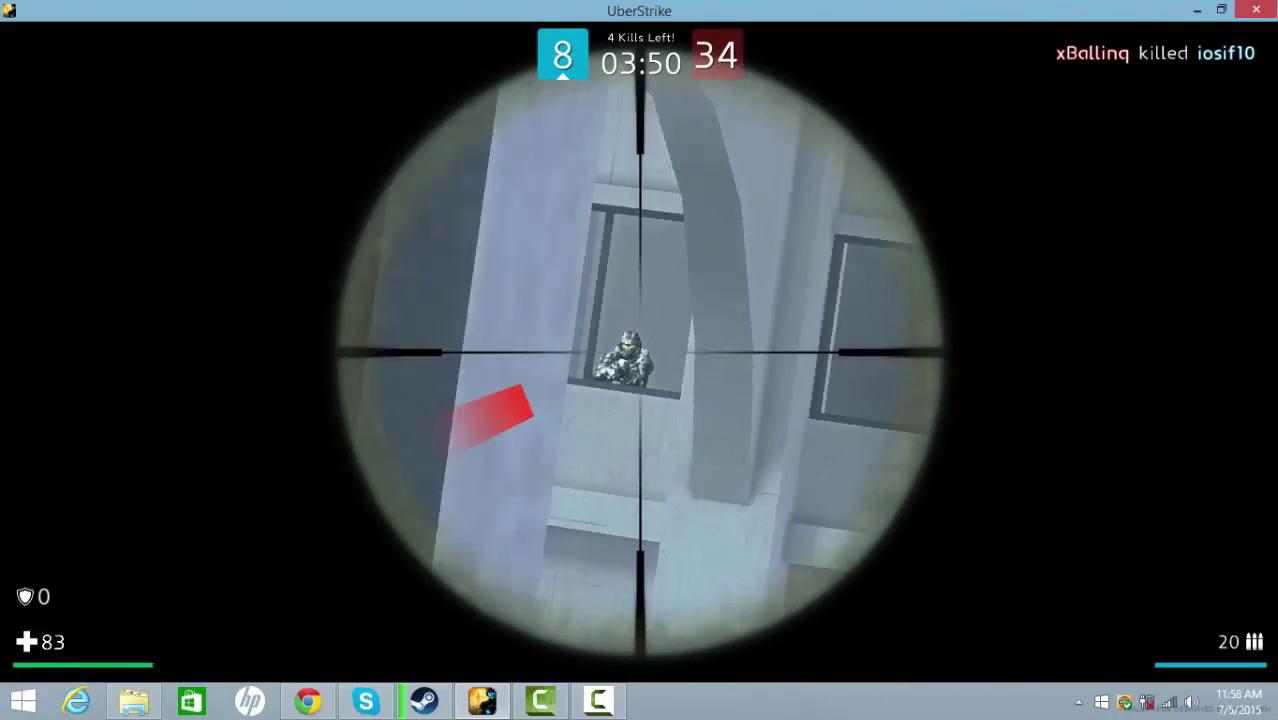
left_click(639, 352)
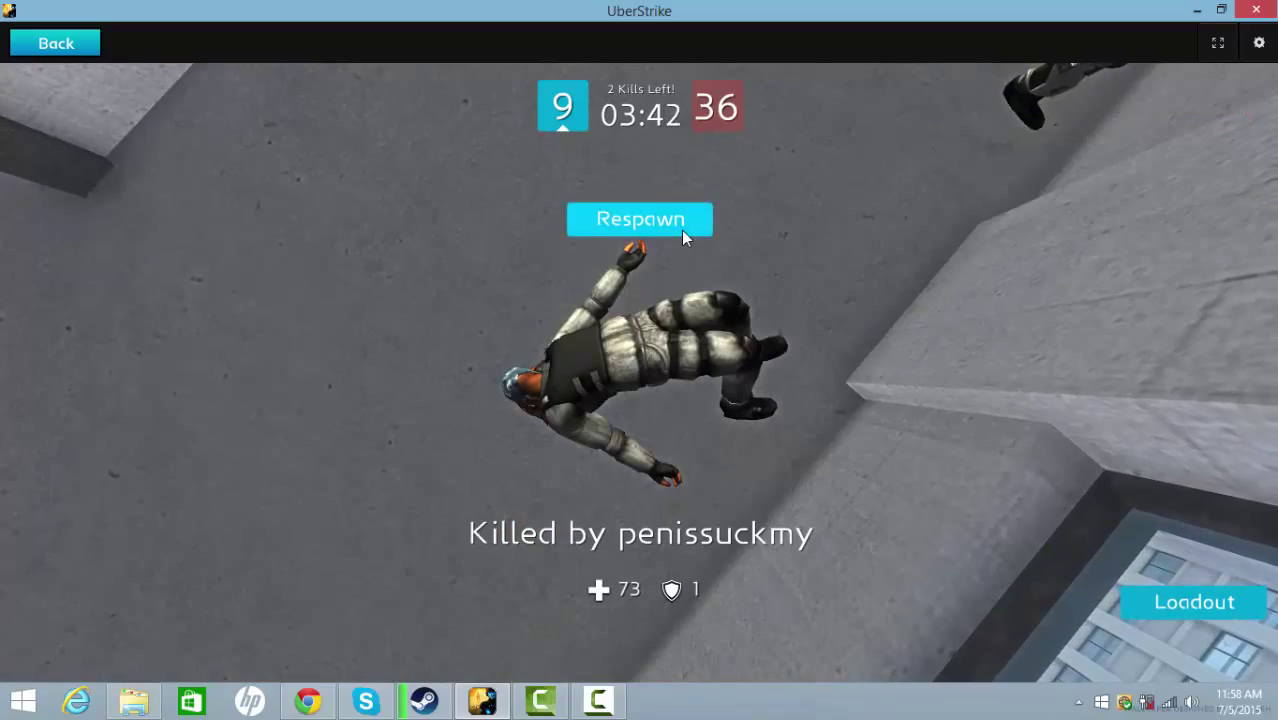
left_click(681, 230)
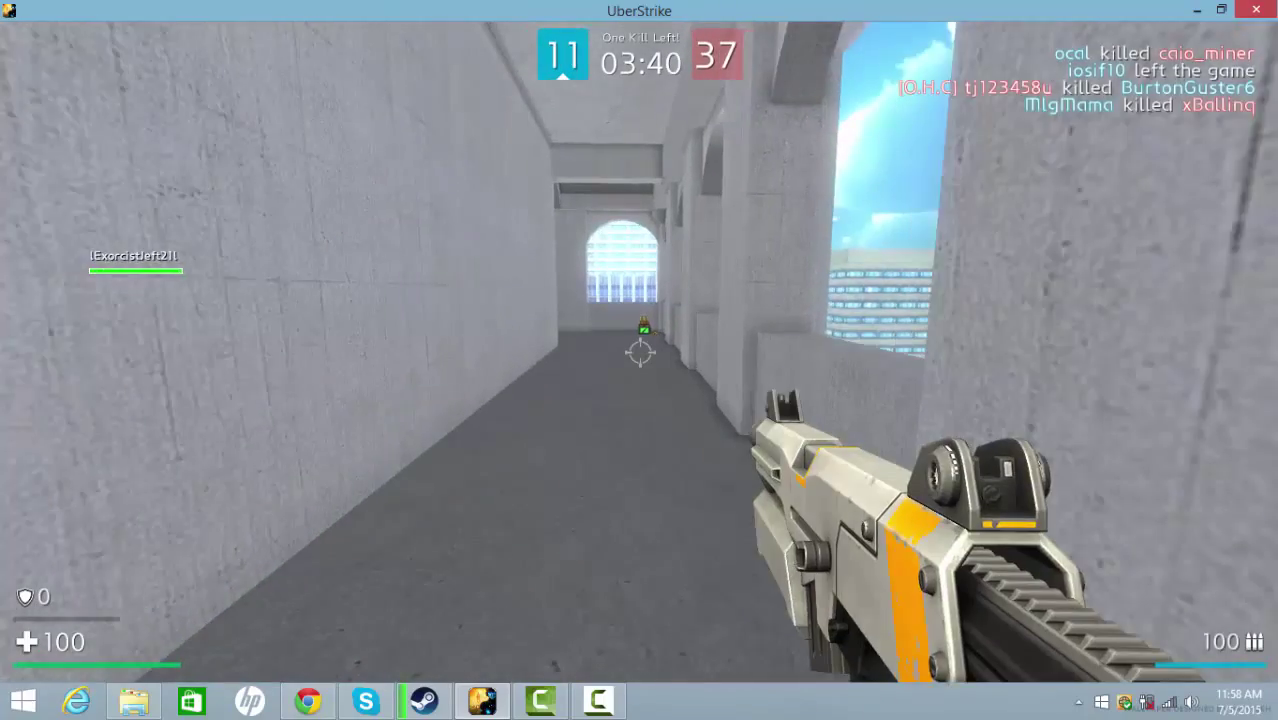
key("w")
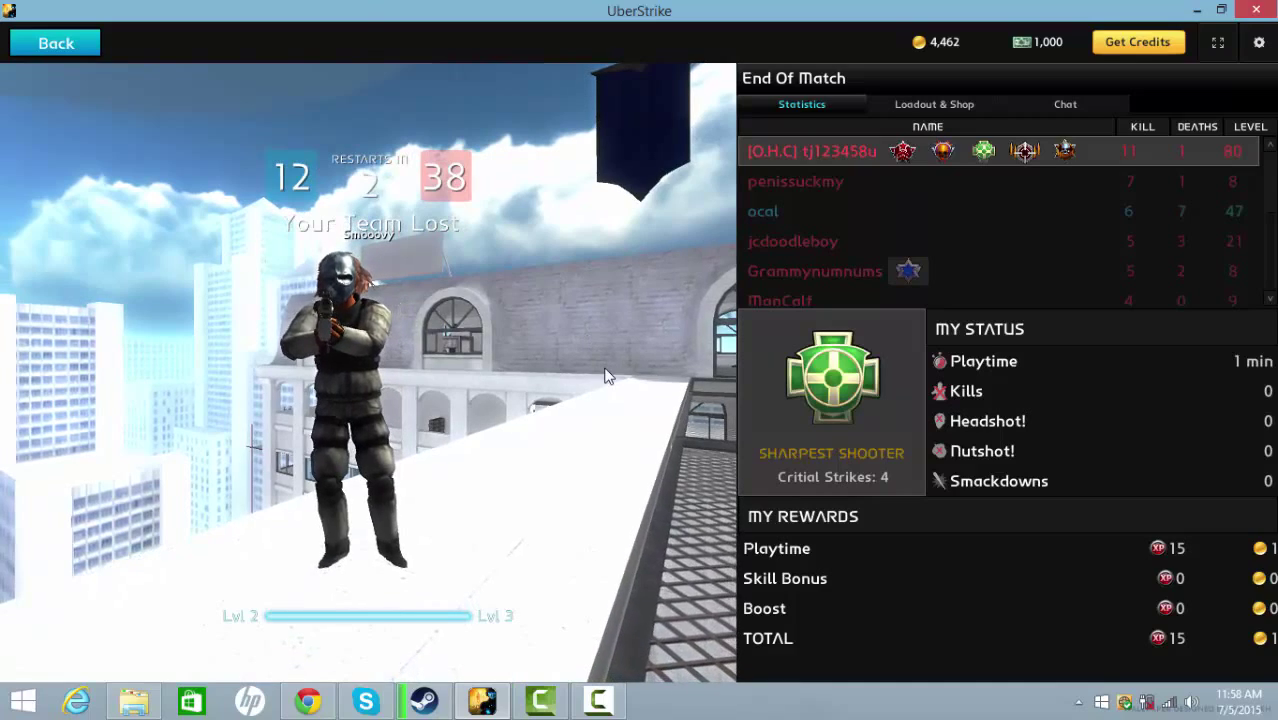
Step: Leave the results, join a server, back out, and join the Catalyst deathmatch instead
left_click(75, 56)
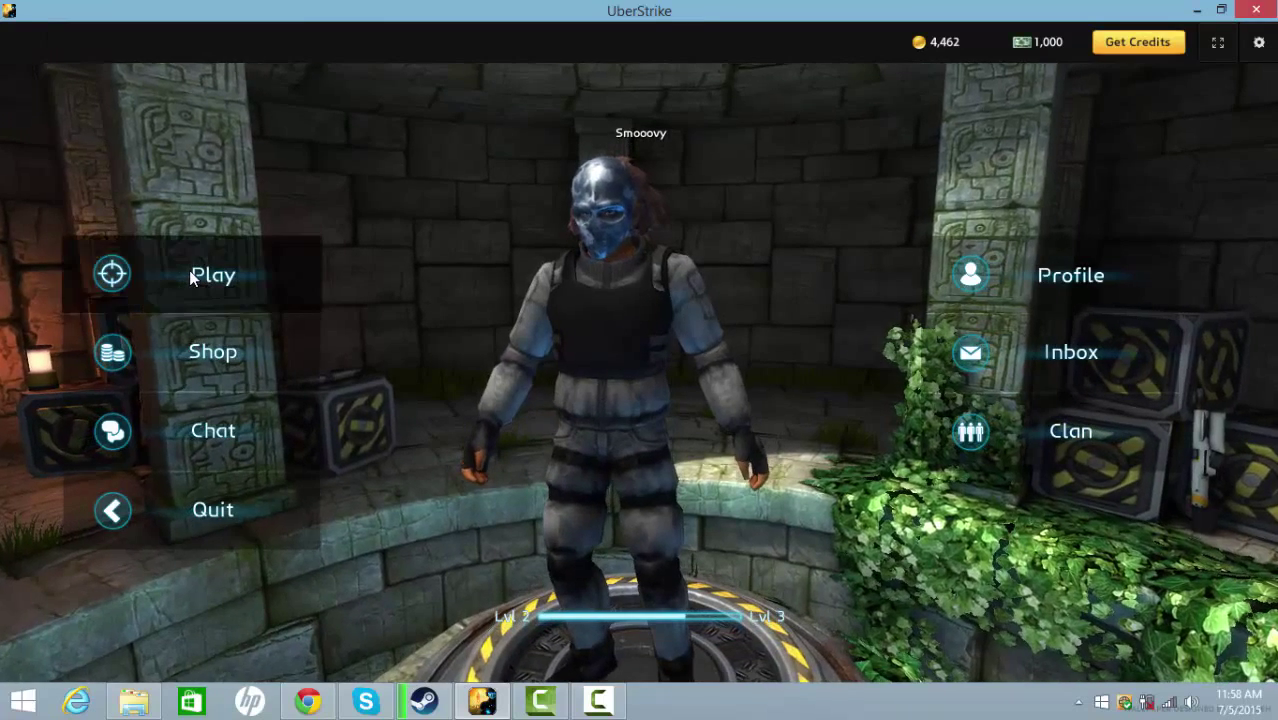
left_click(191, 278)
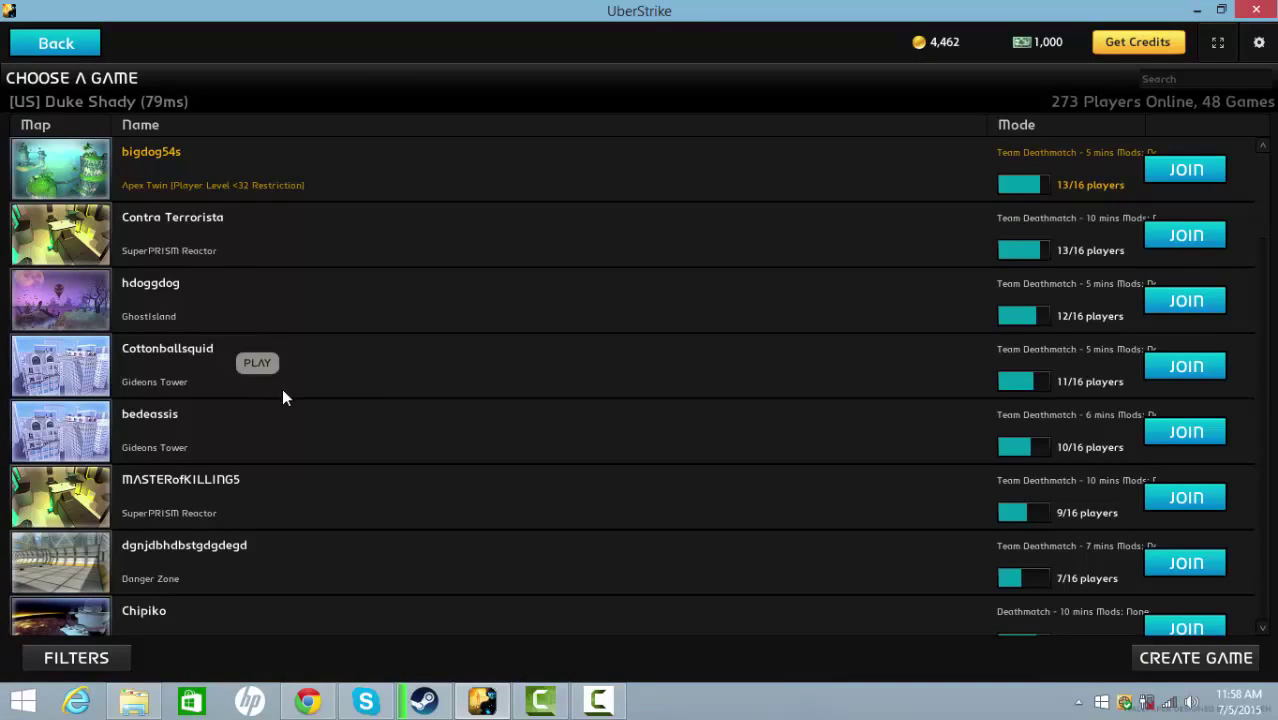
scroll(351, 438, "down", 2)
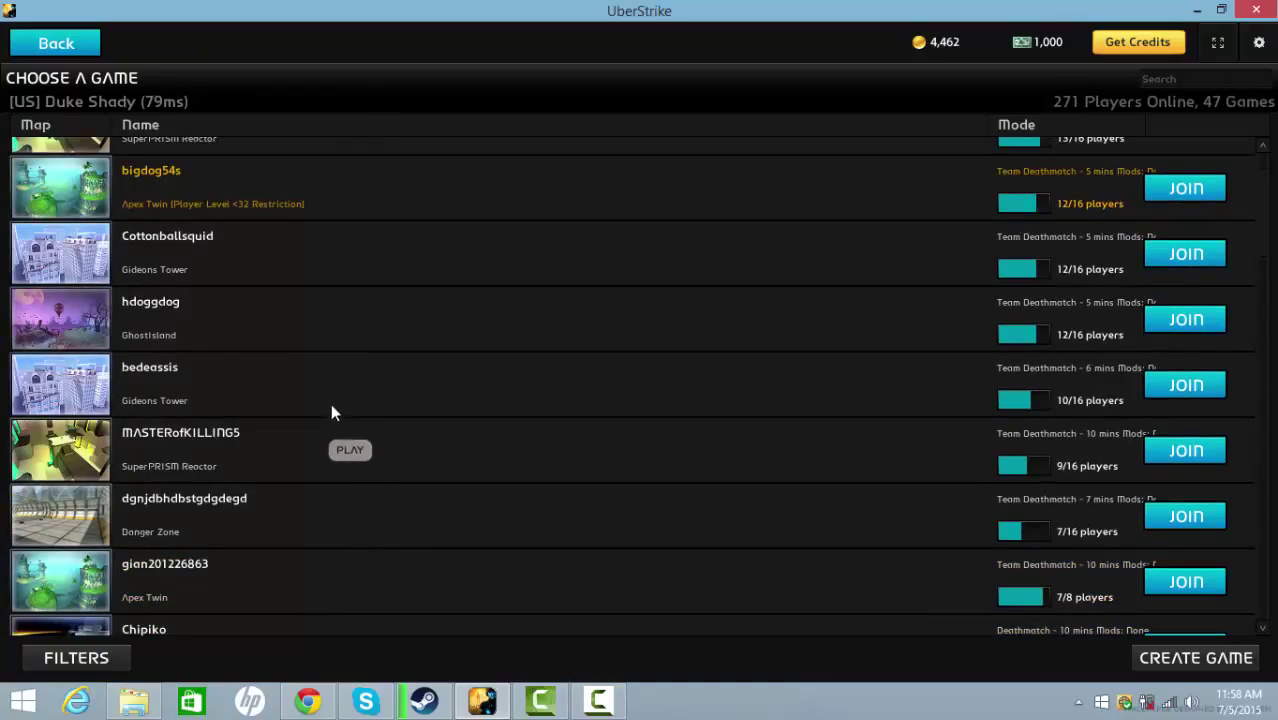
scroll(330, 403, "up", 2)
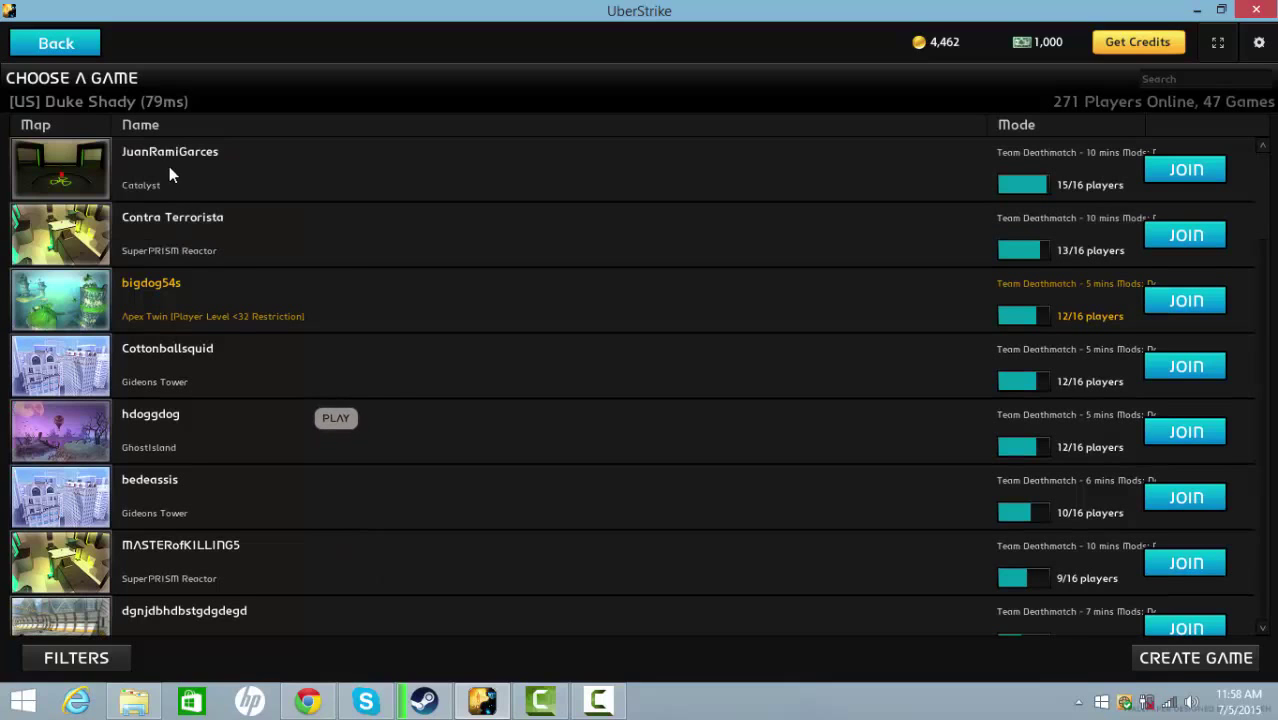
left_click(1184, 170)
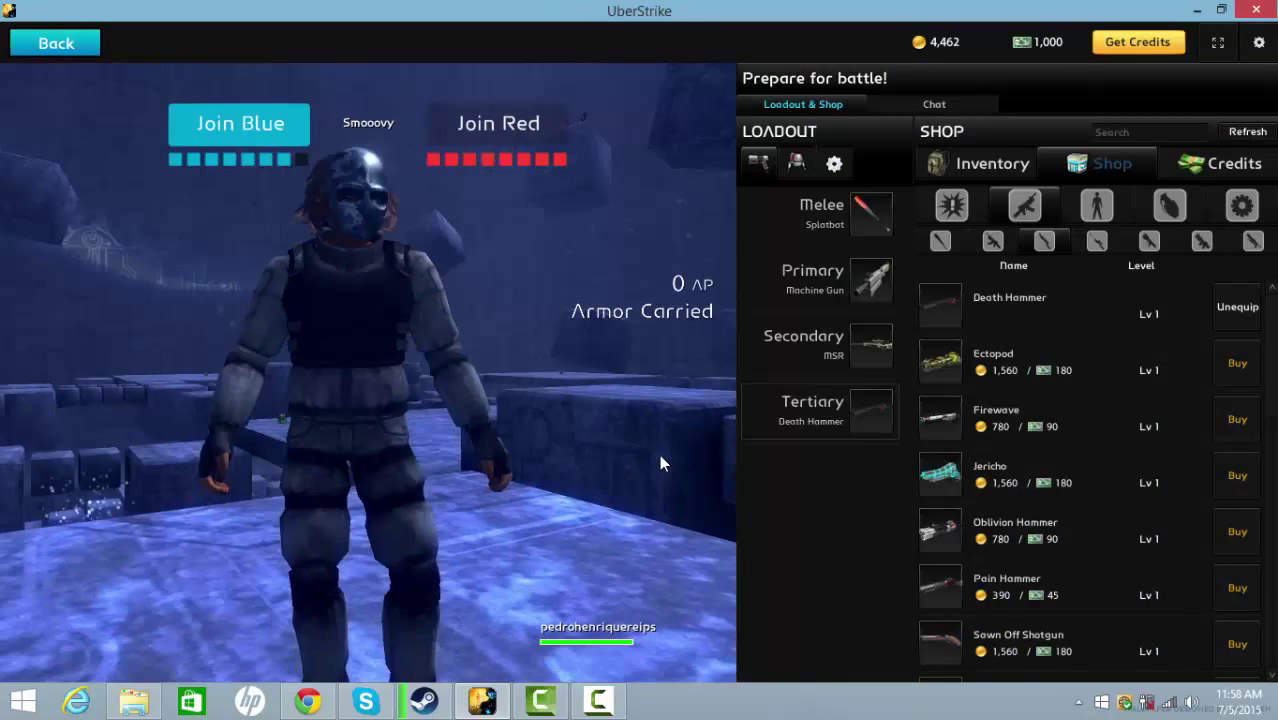
left_click(58, 45)
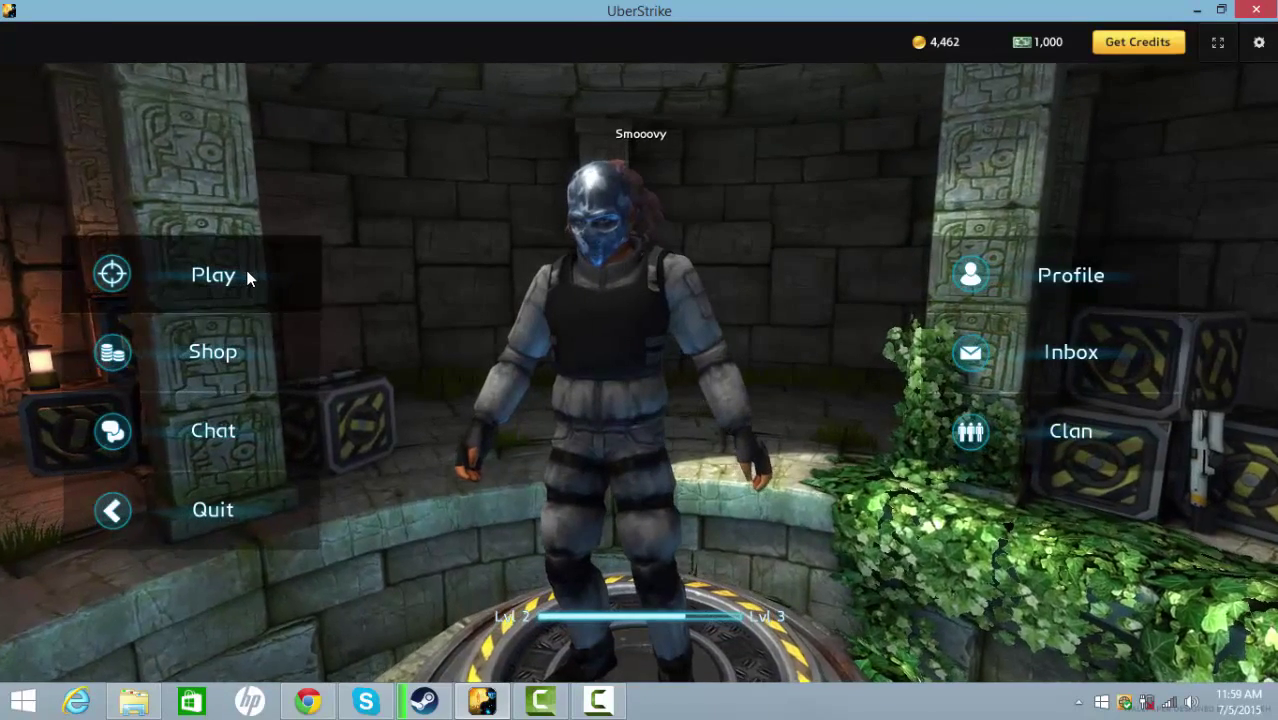
left_click(240, 275)
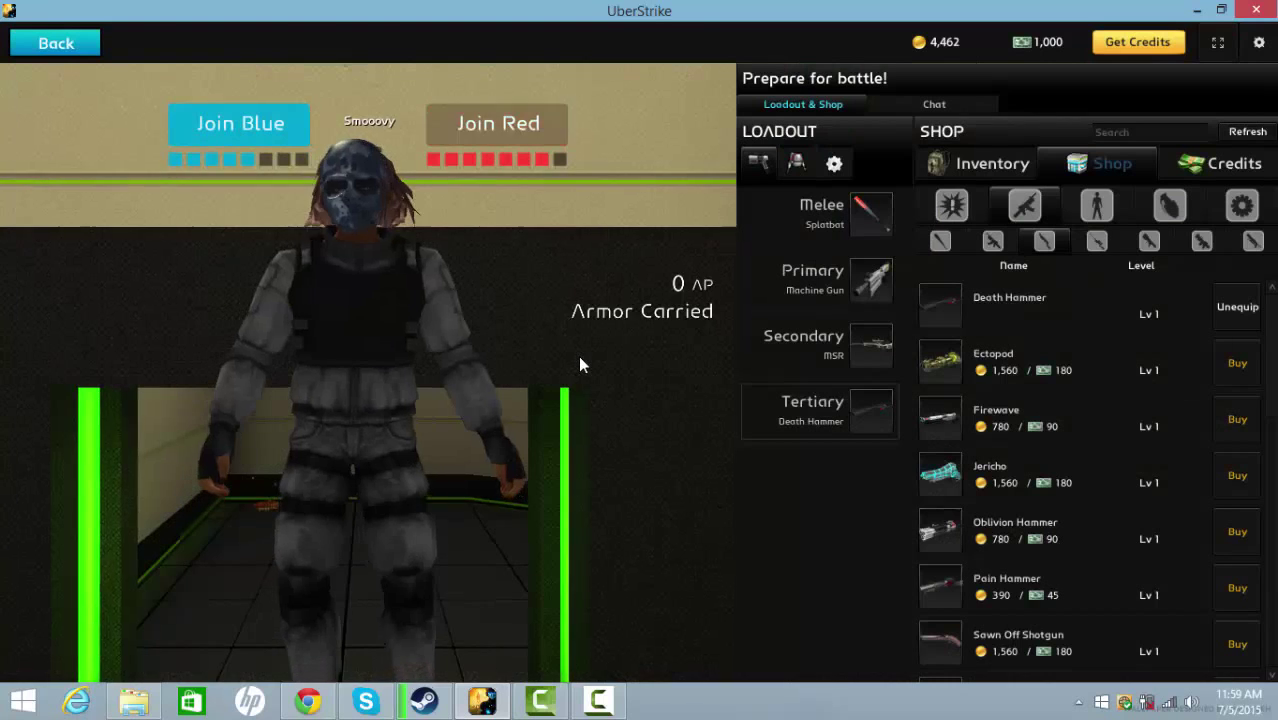
Step: Join Blue and advance past the jump pad, through the lower room to the green doorway
left_click(251, 122)
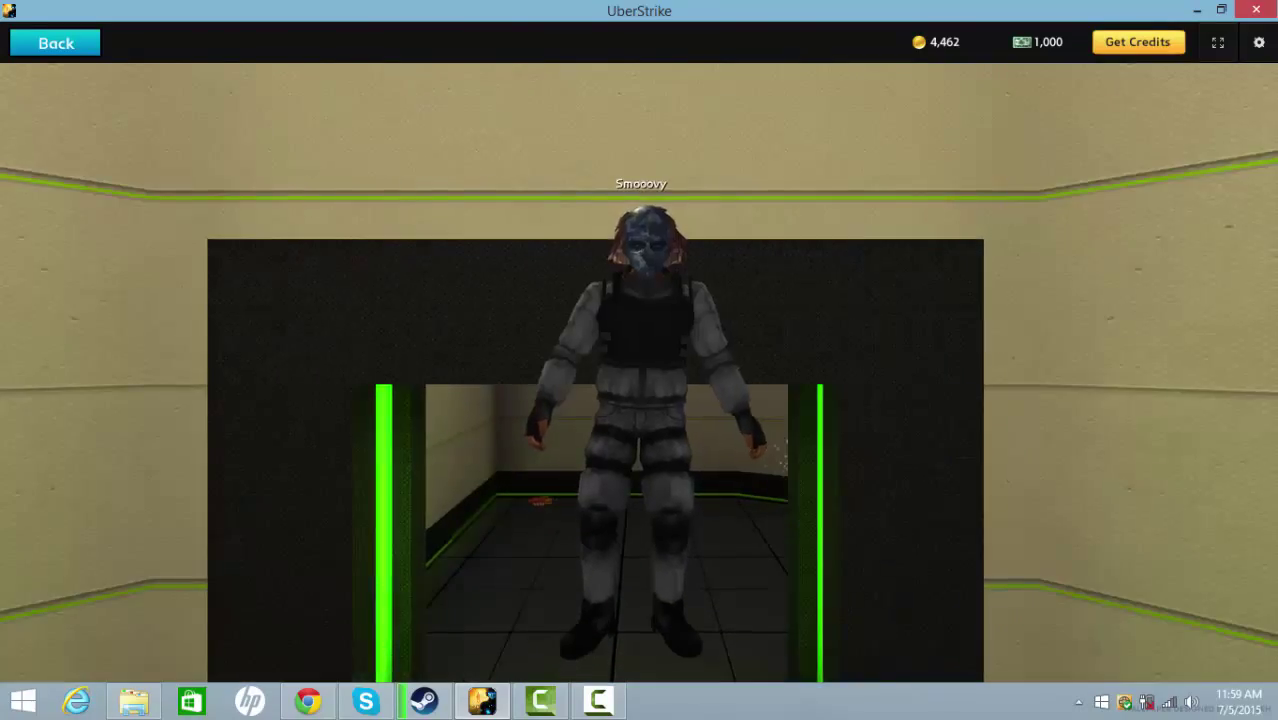
key("w")
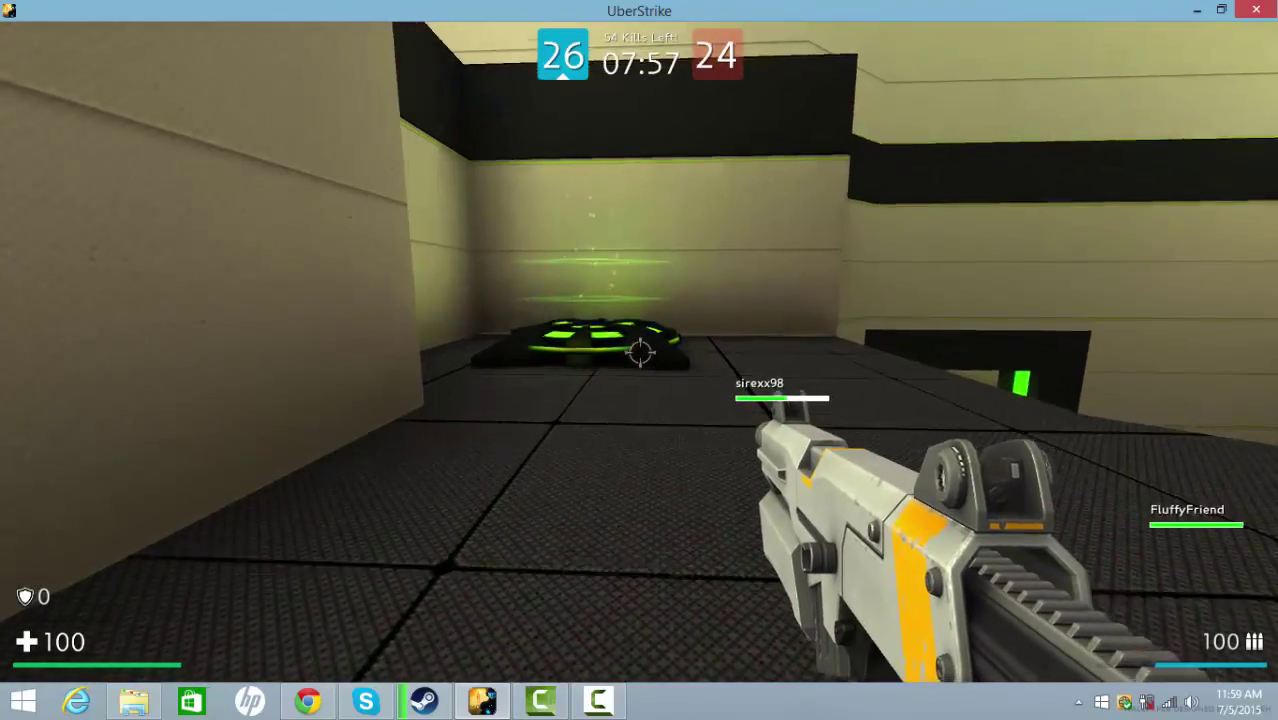
key("w")
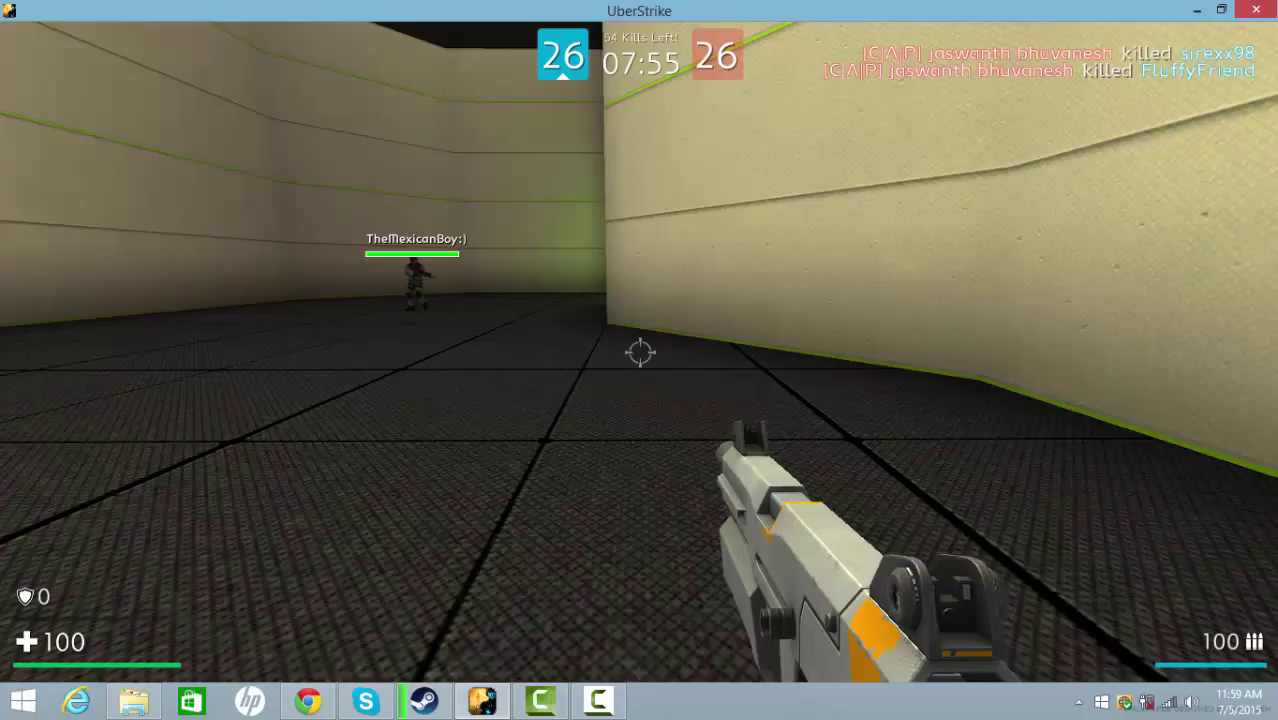
key("w")
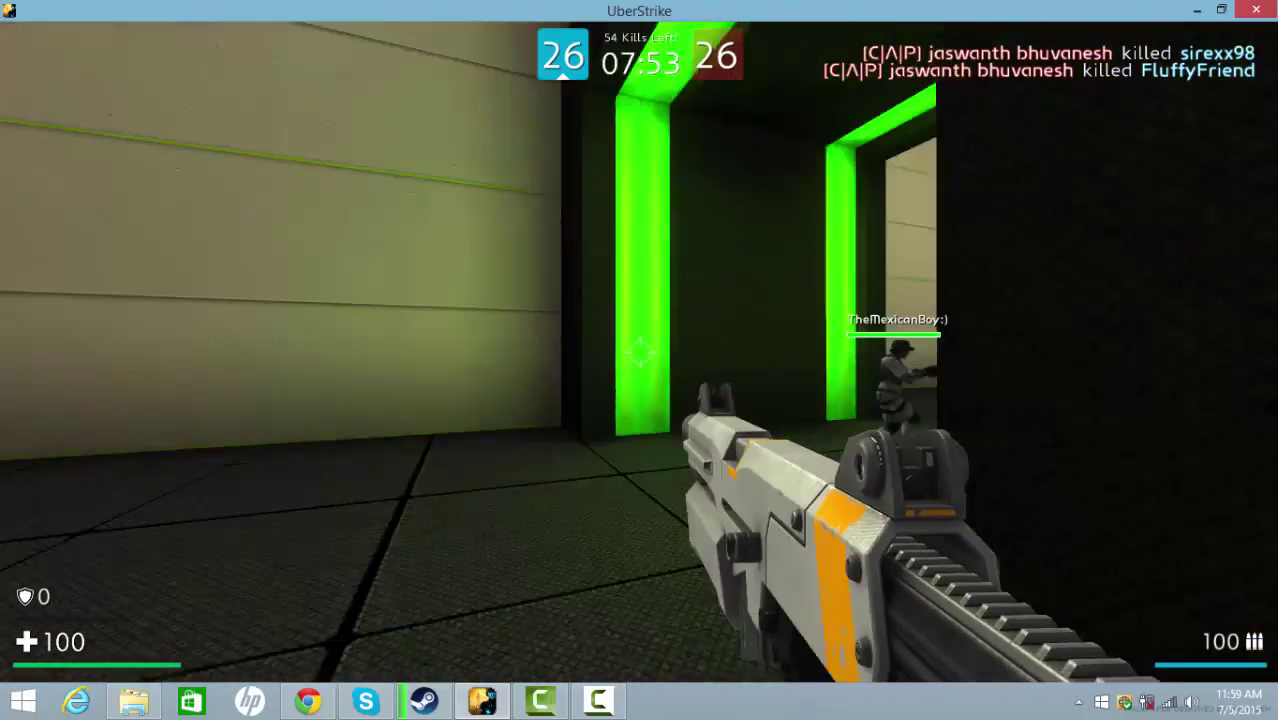
key("w")
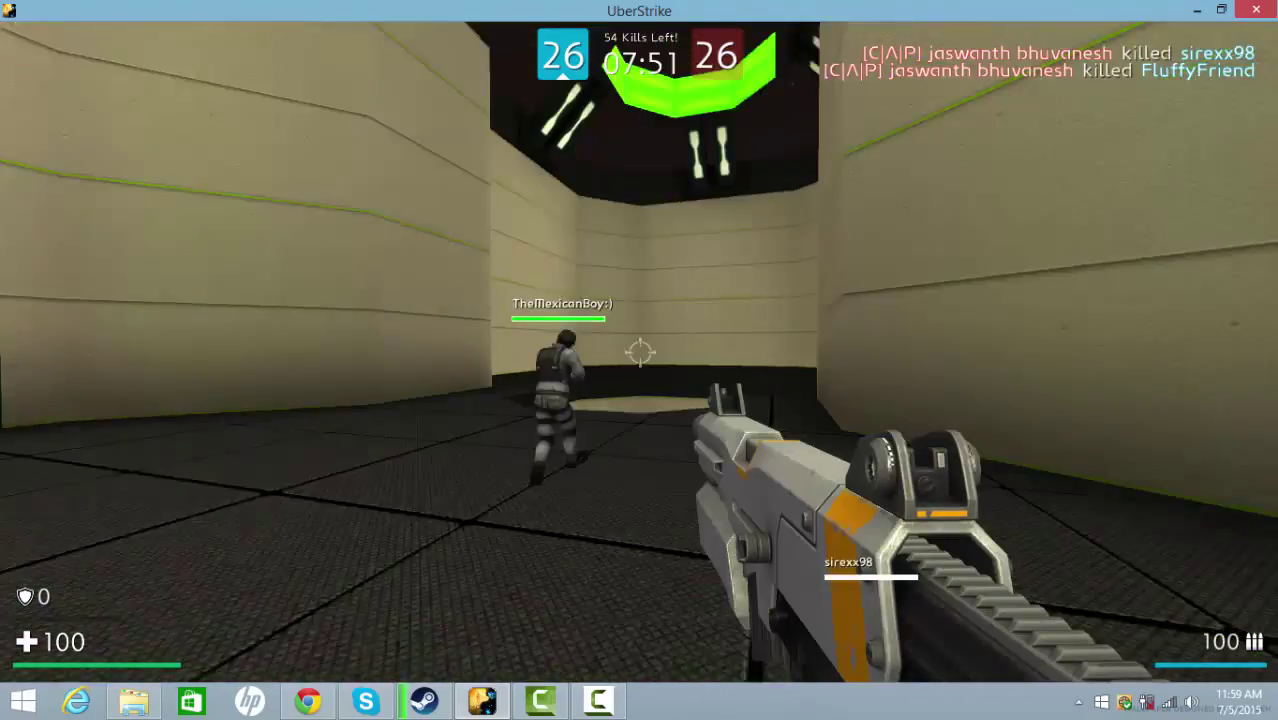
key("w")
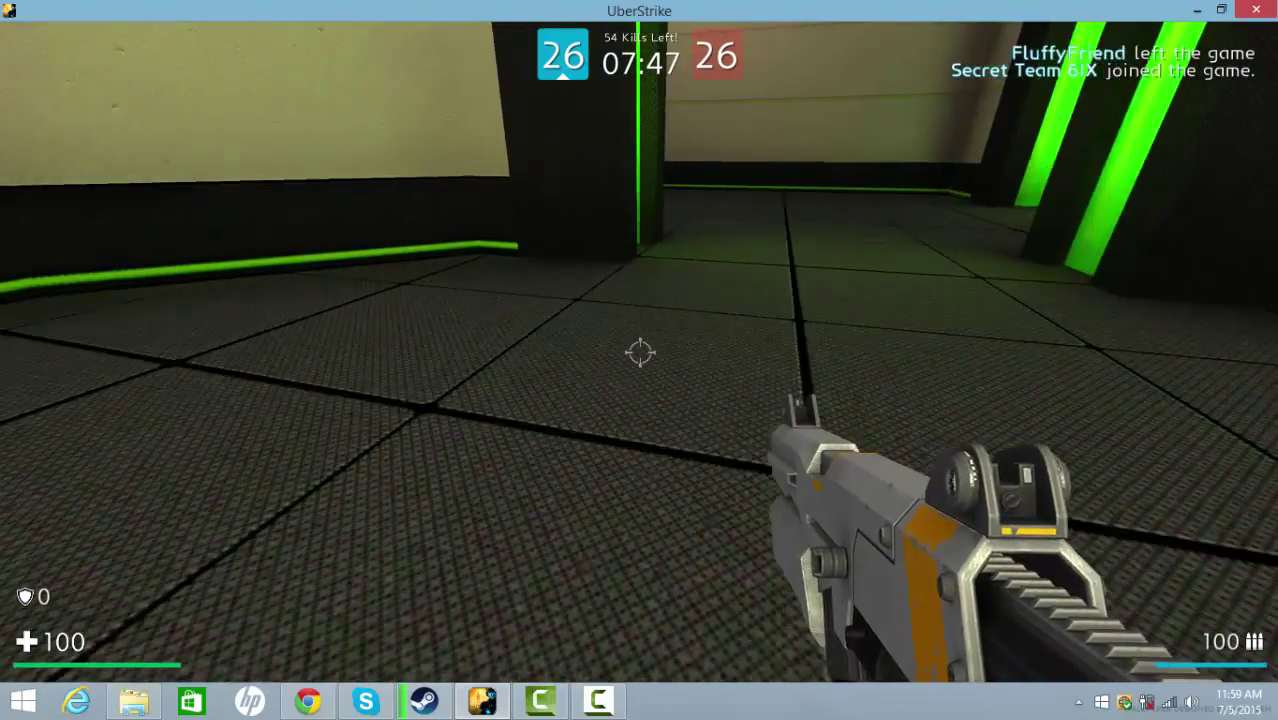
key("w")
key("w")
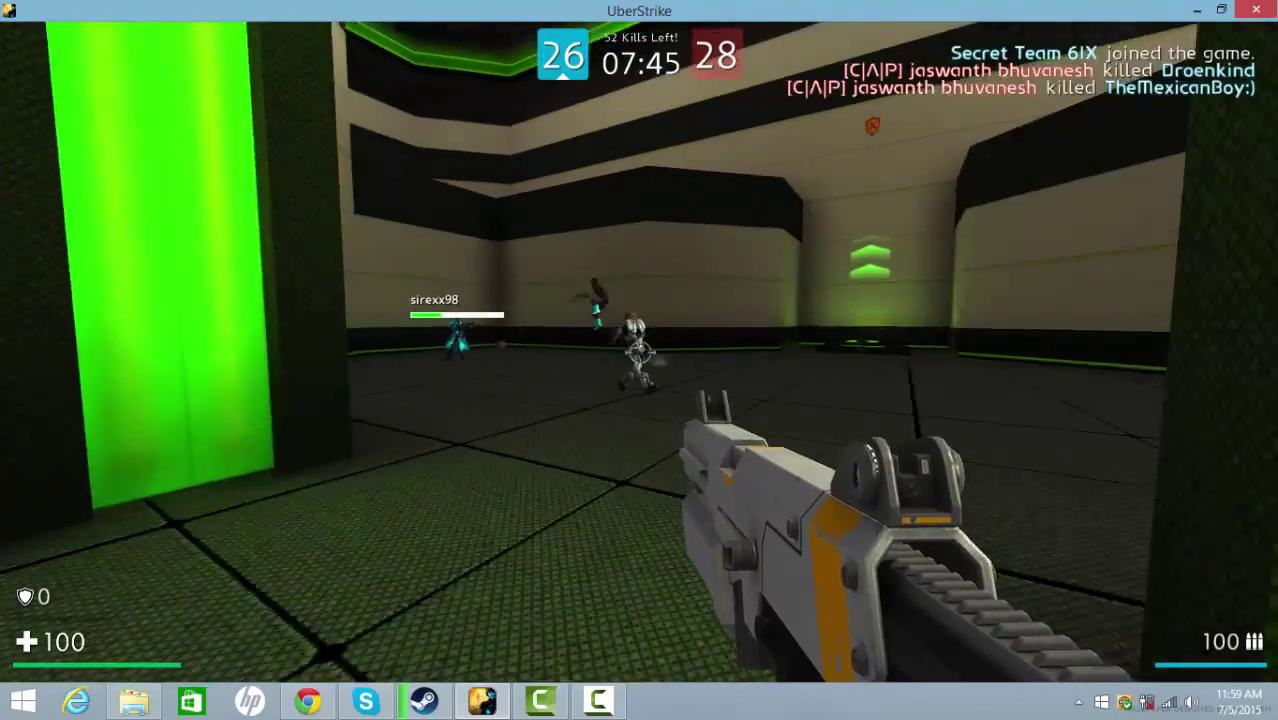
Step: Fire and aim at enemies in the room until killed by reddot
left_click(640, 350)
right_click(640, 350)
key("w")
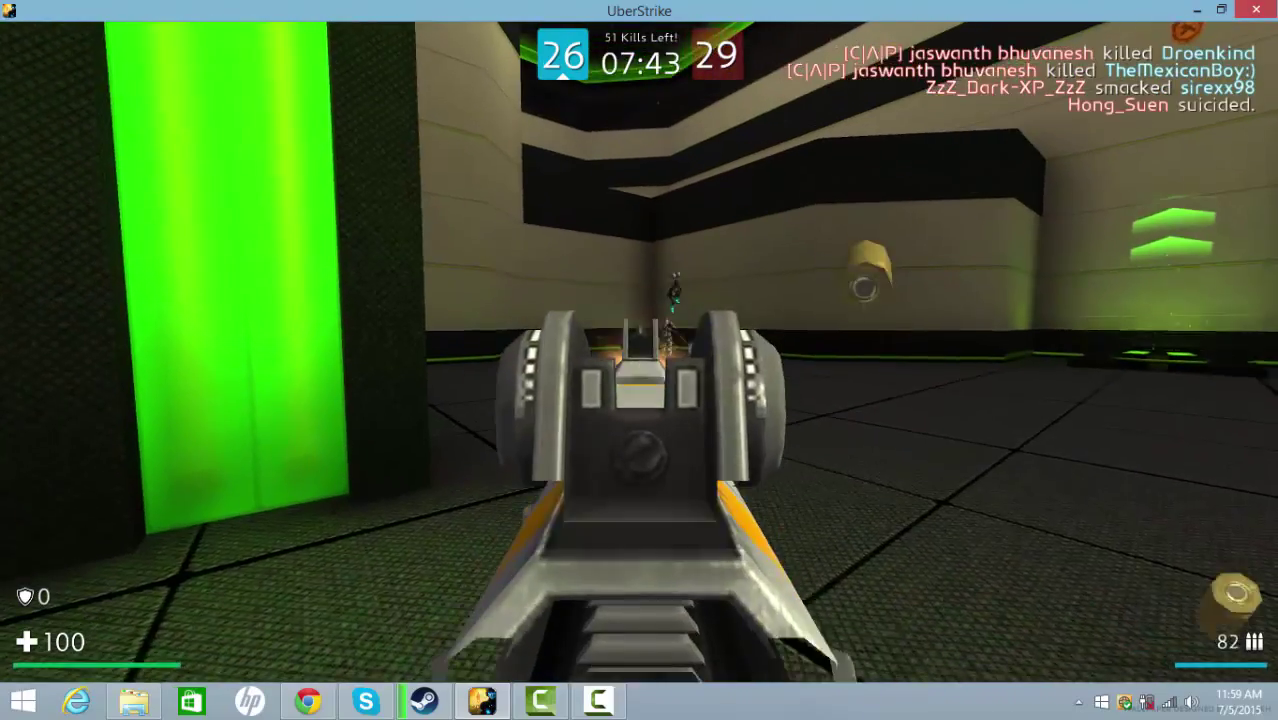
left_click(640, 350)
left_click(640, 350)
right_click(640, 350)
left_click(640, 350)
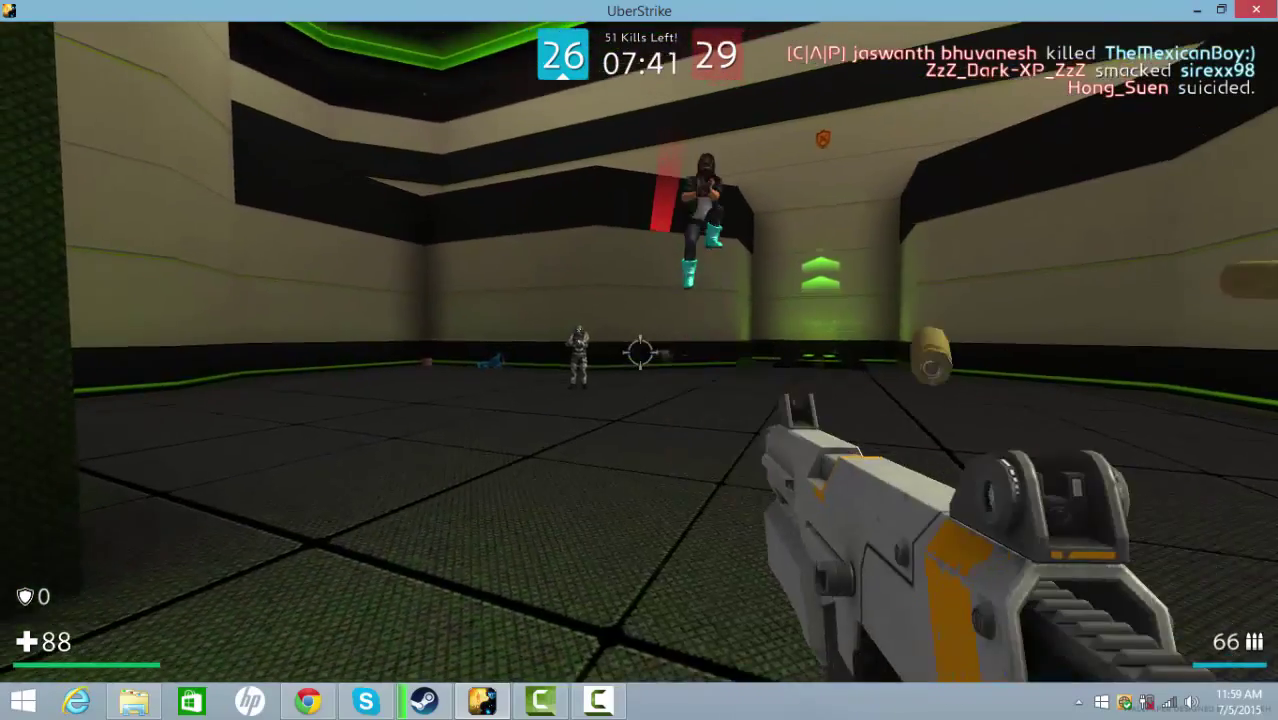
key("a")
right_click(640, 350)
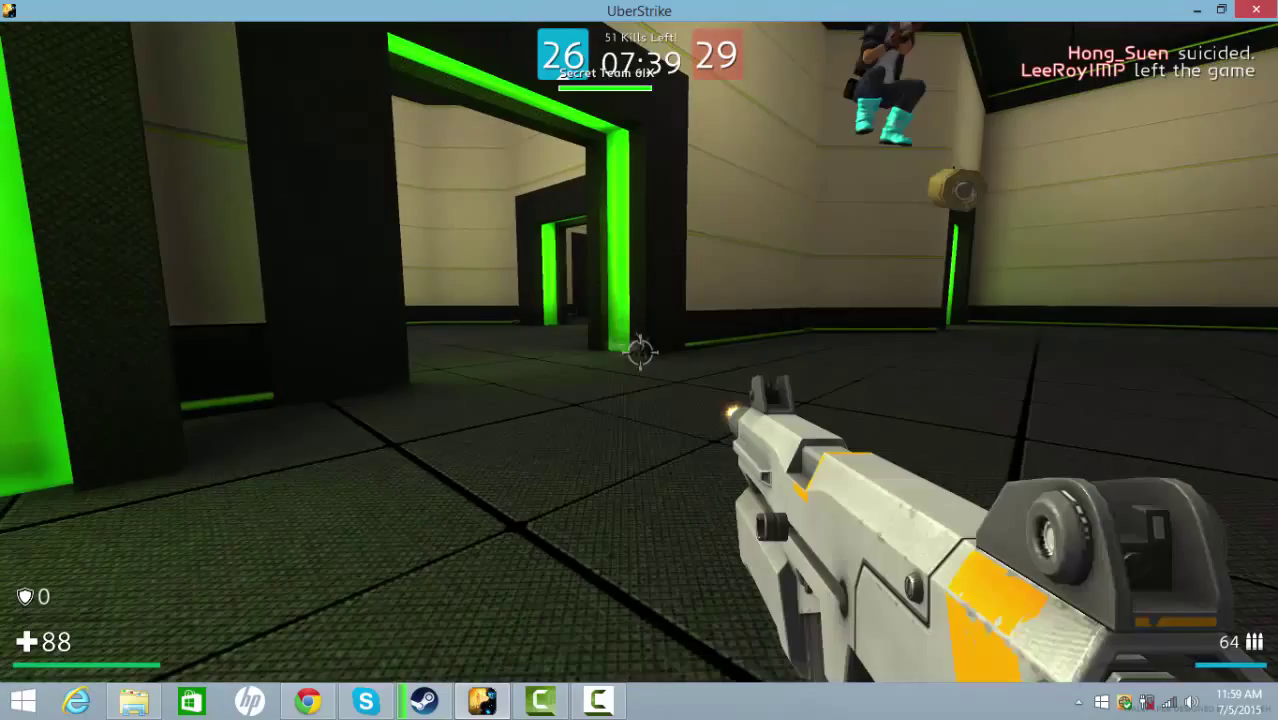
left_click(640, 352)
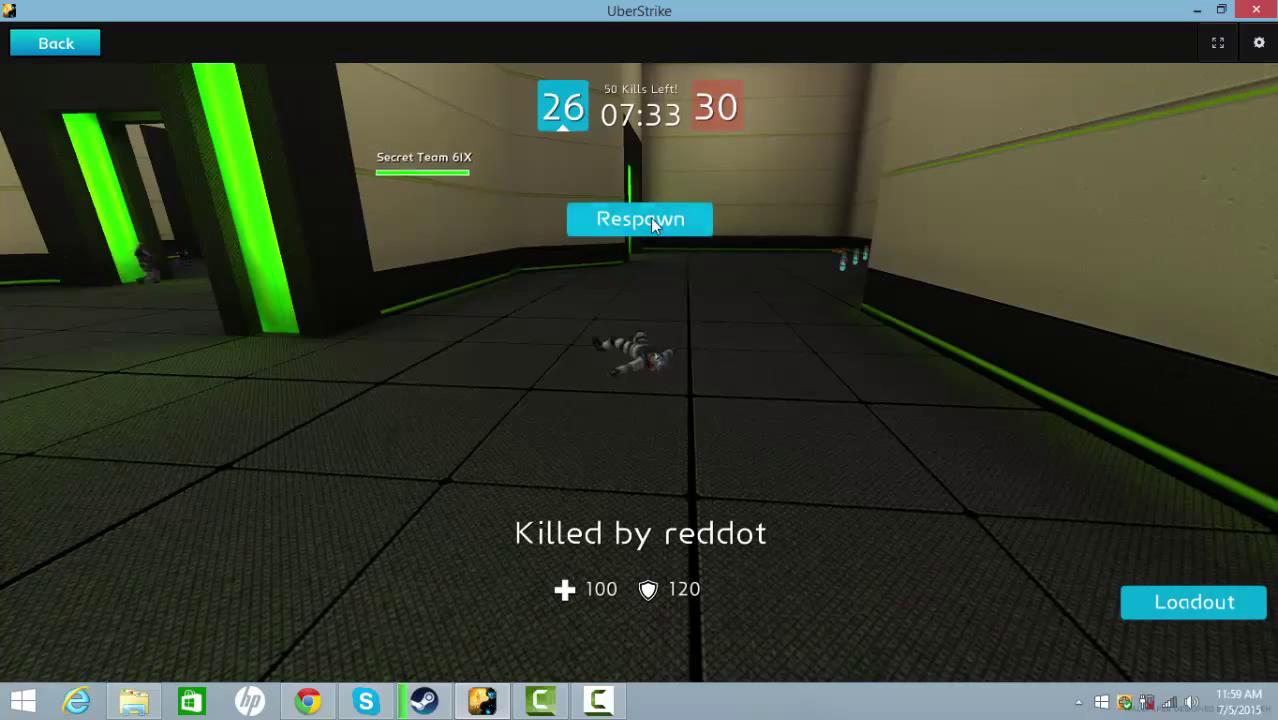
Step: Respawn, take scoped sniper shots, and respawn after being killed by Hong_Suen
left_click(650, 217)
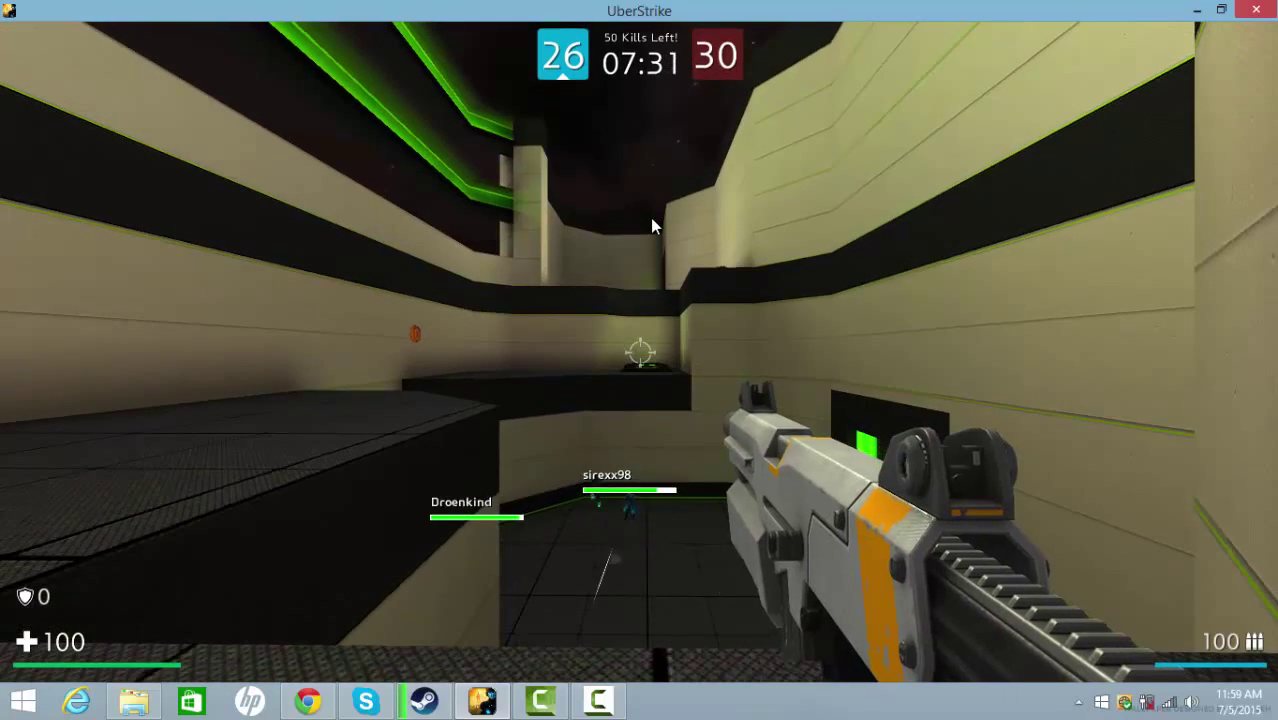
key("2")
right_click(639, 352)
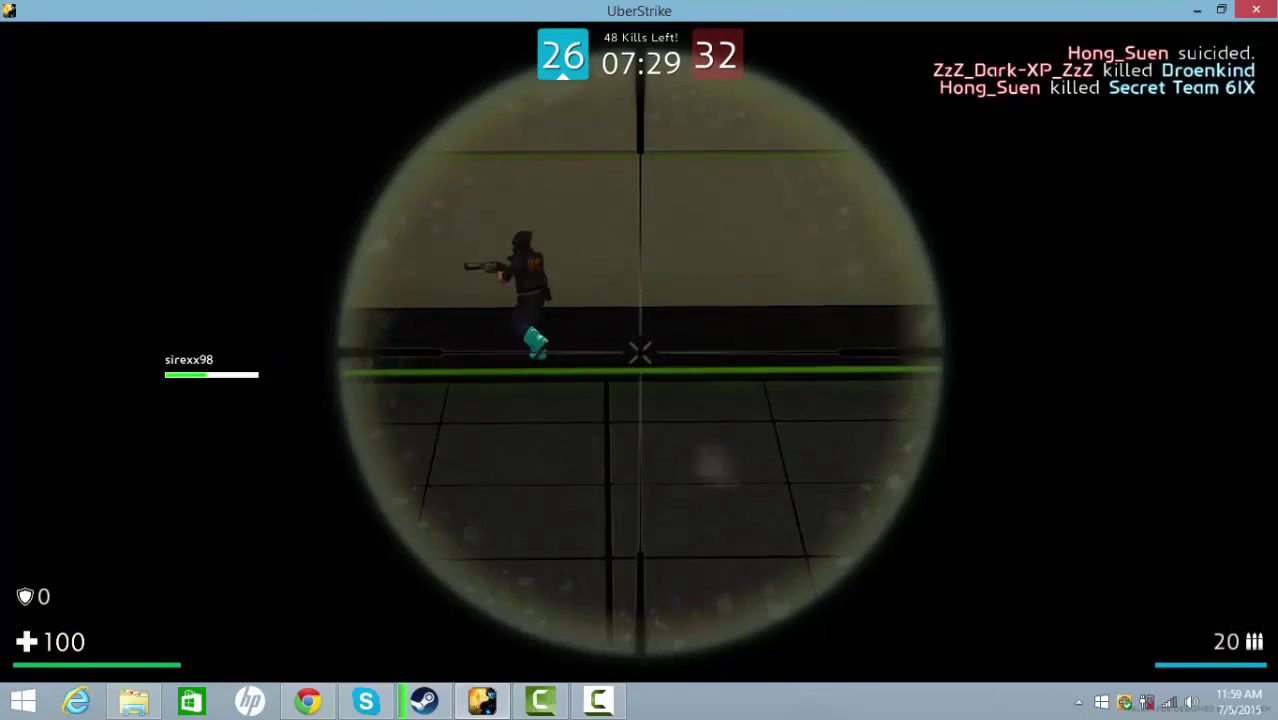
left_click(639, 352)
right_click(639, 352)
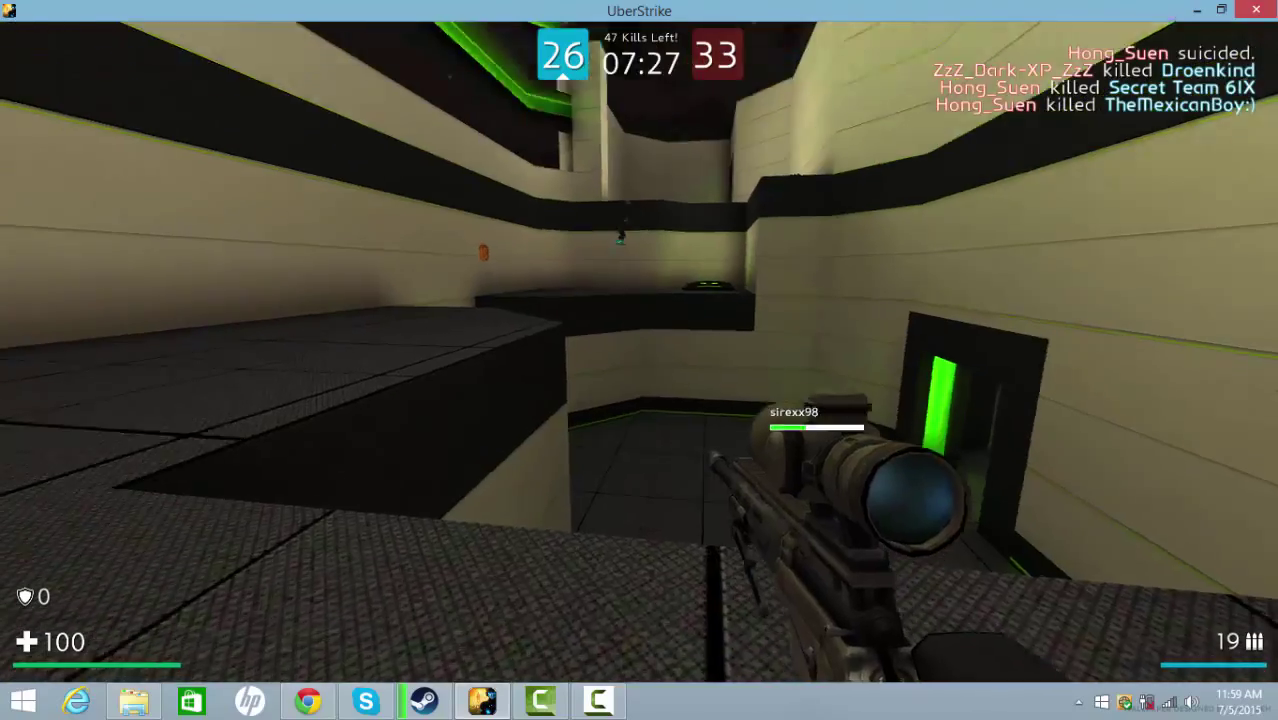
right_click(639, 352)
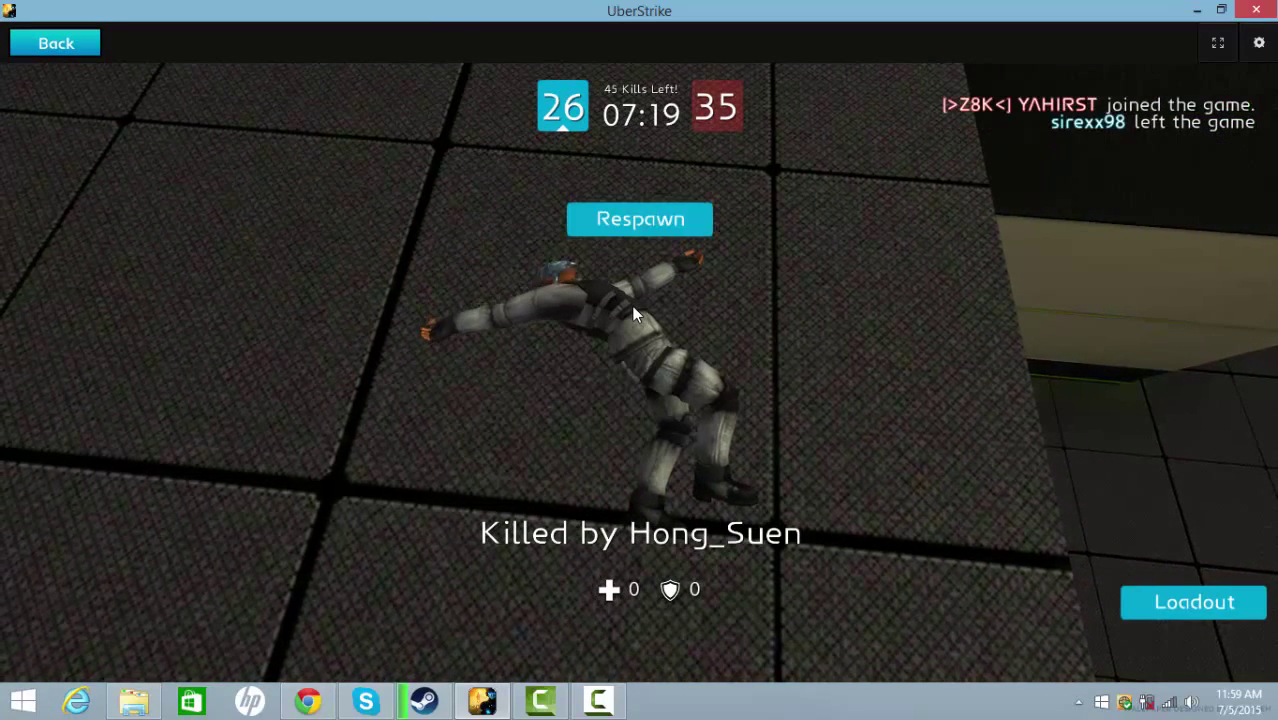
left_click(614, 232)
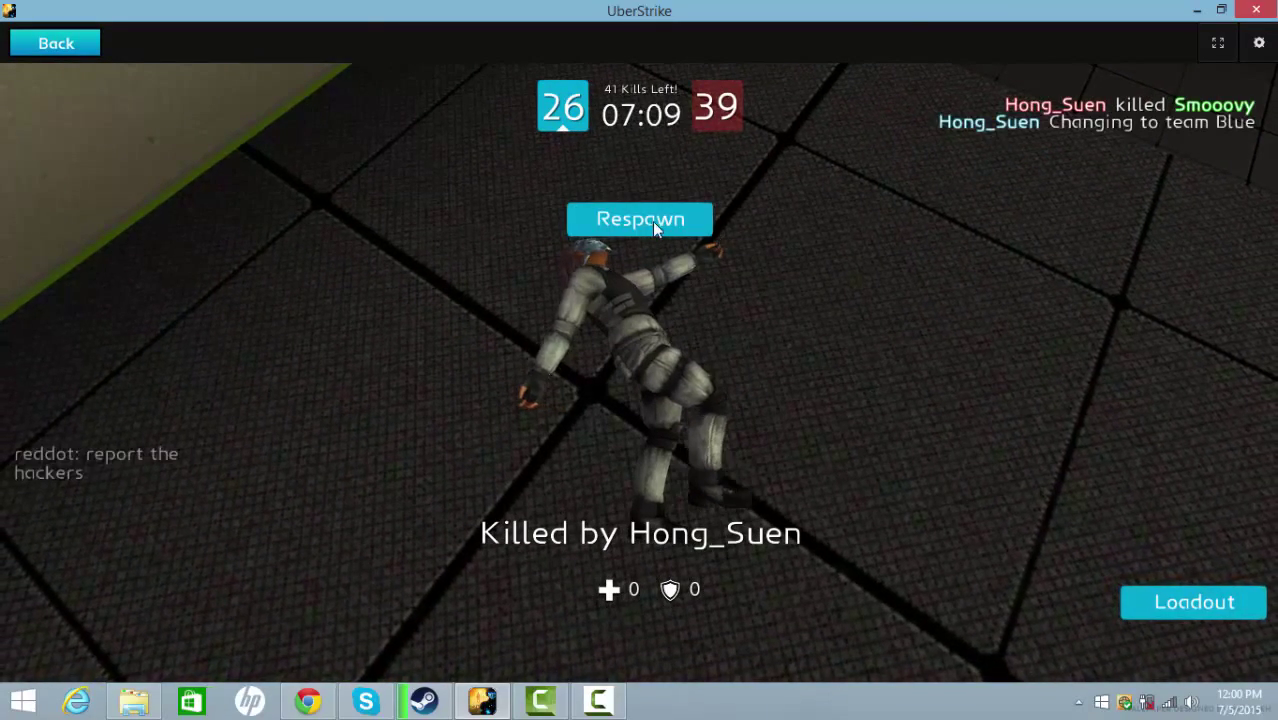
Step: Respawn and shoot the rifle at nearby enemies while aiming down the sights
left_click(650, 221)
key("w")
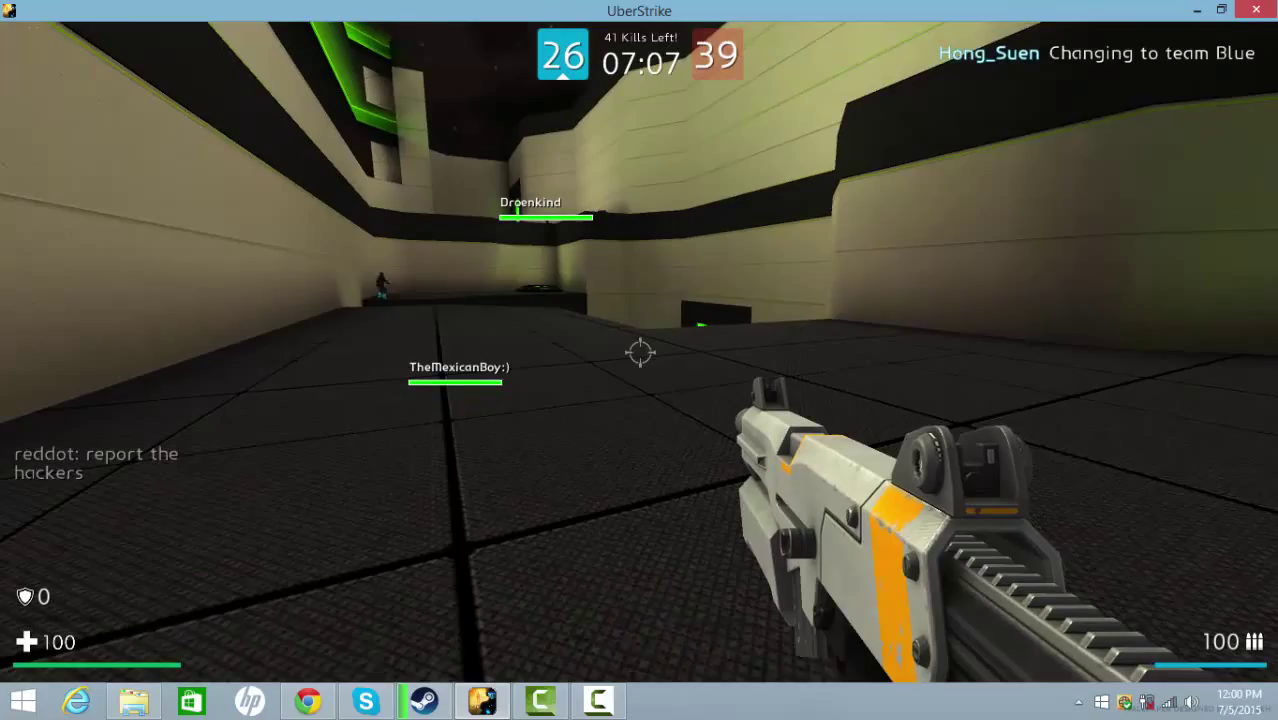
left_click(640, 352)
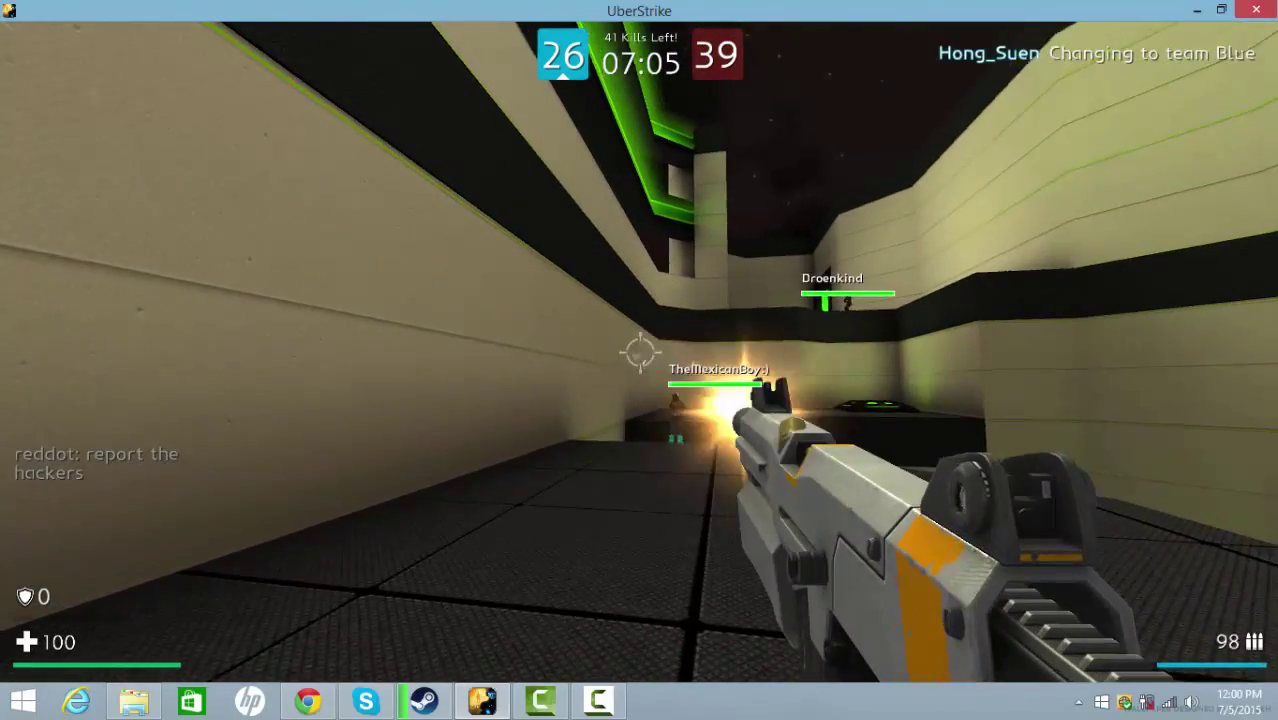
right_click(640, 352)
left_click(640, 352)
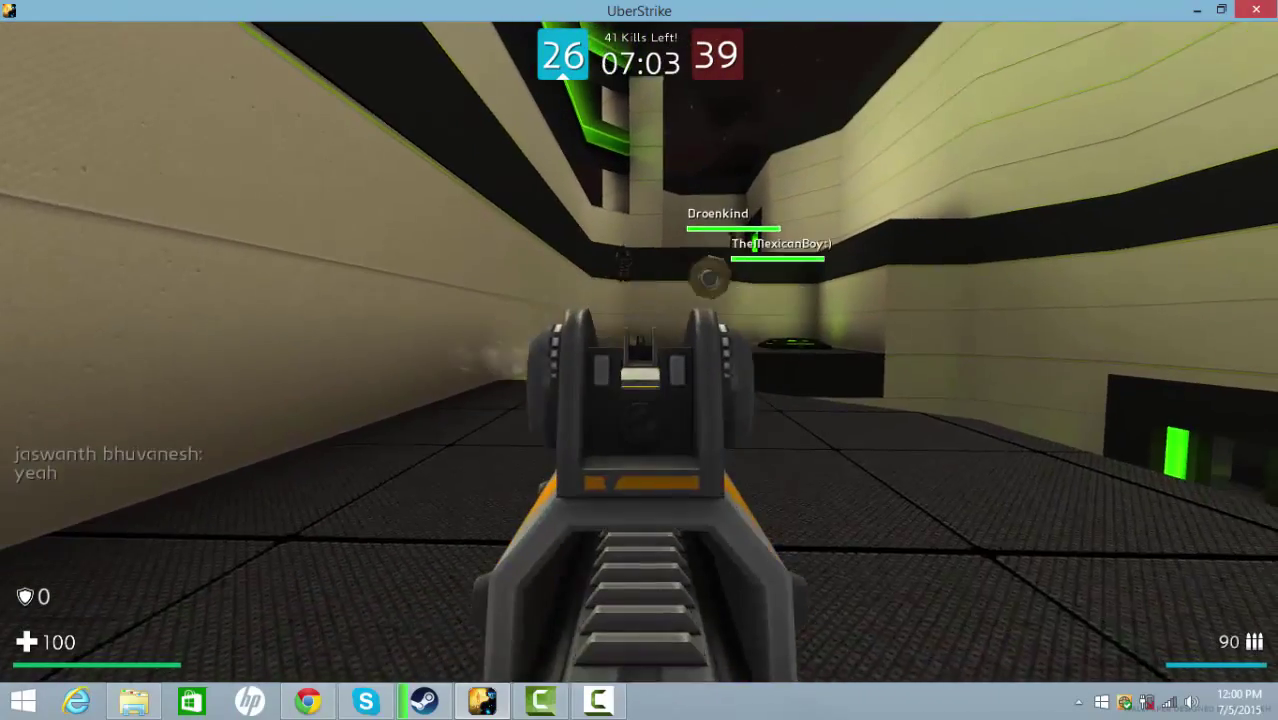
left_click(640, 352)
right_click(640, 352)
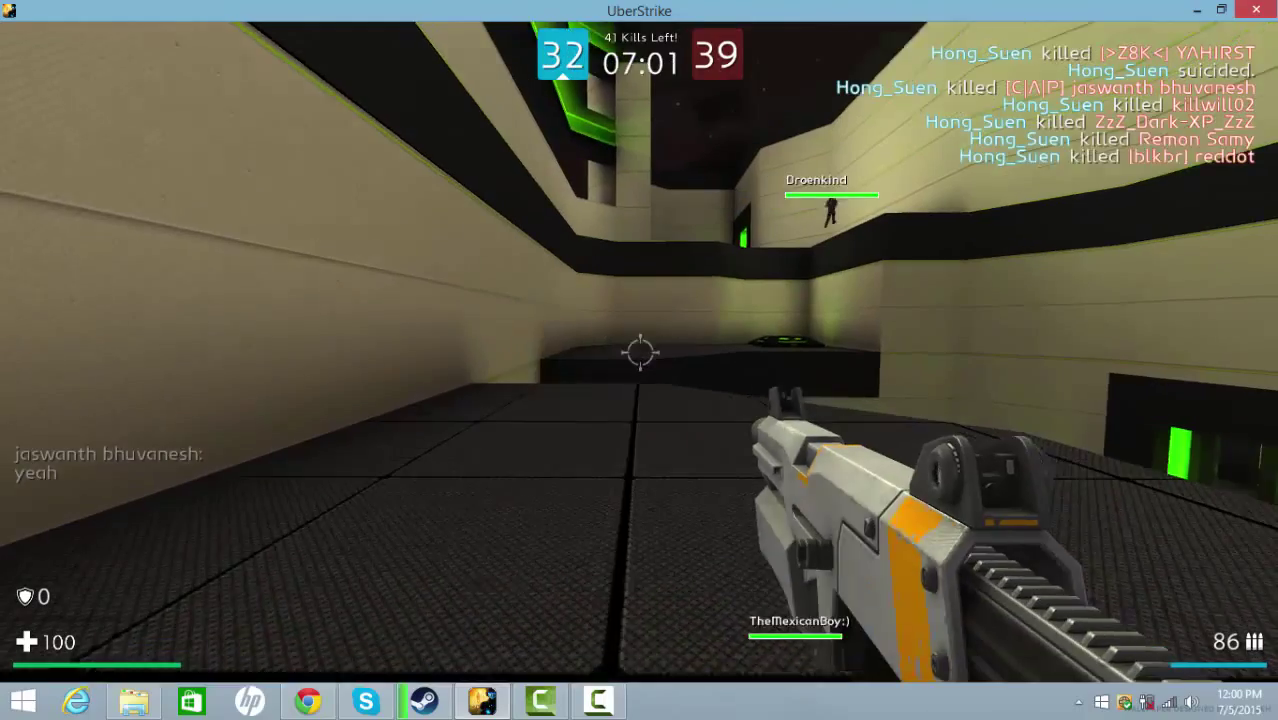
Step: Cross the jump pads, switch to the pistol, and shoot the enemy in the hall
key("w")
key("w")
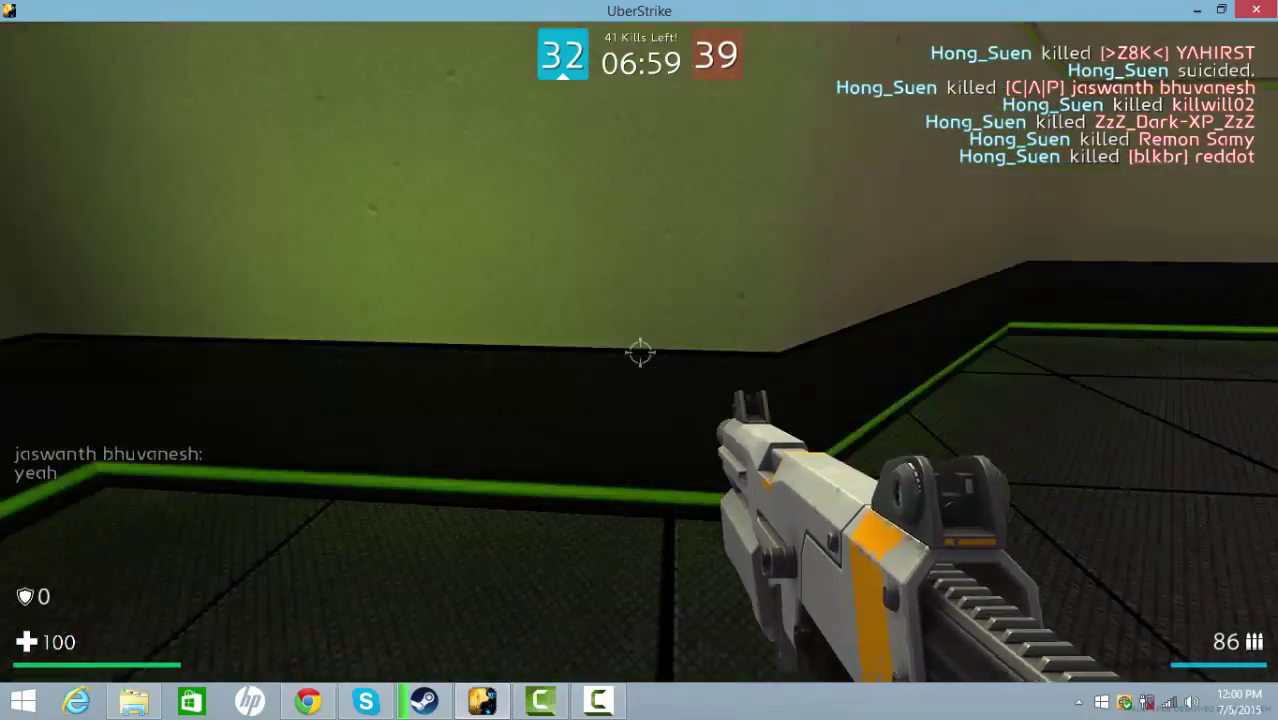
key("w")
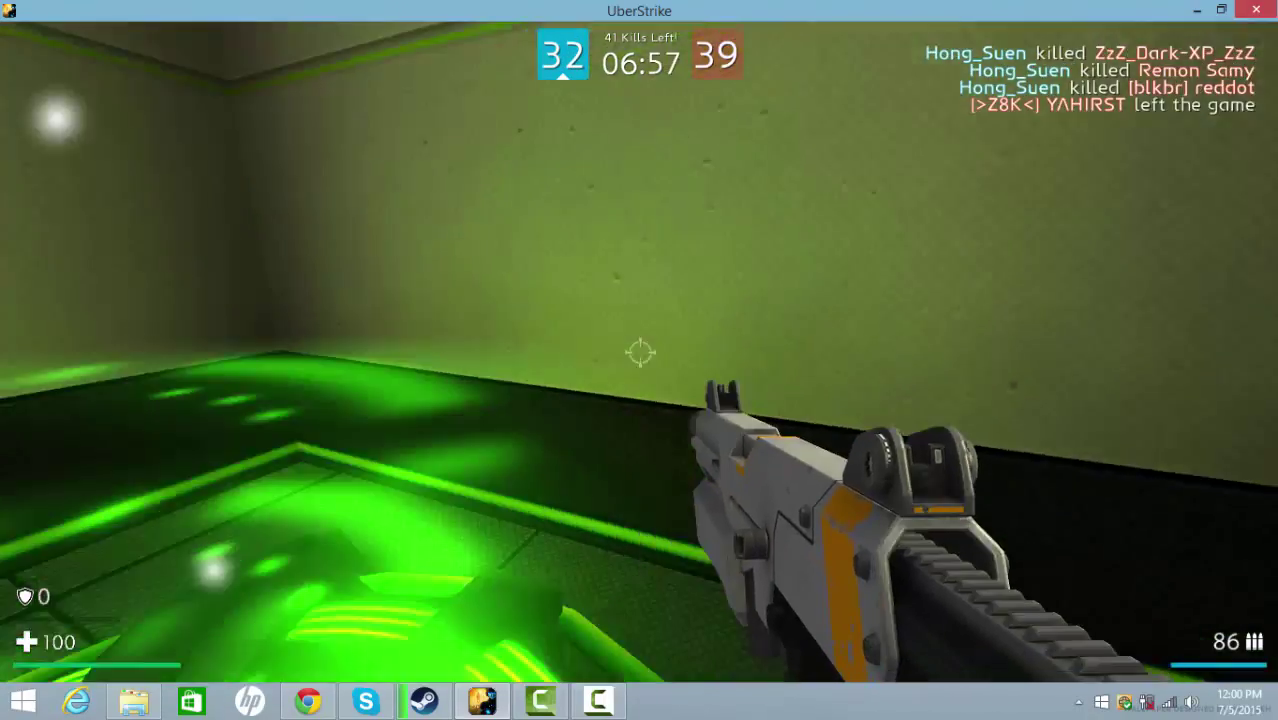
key("w")
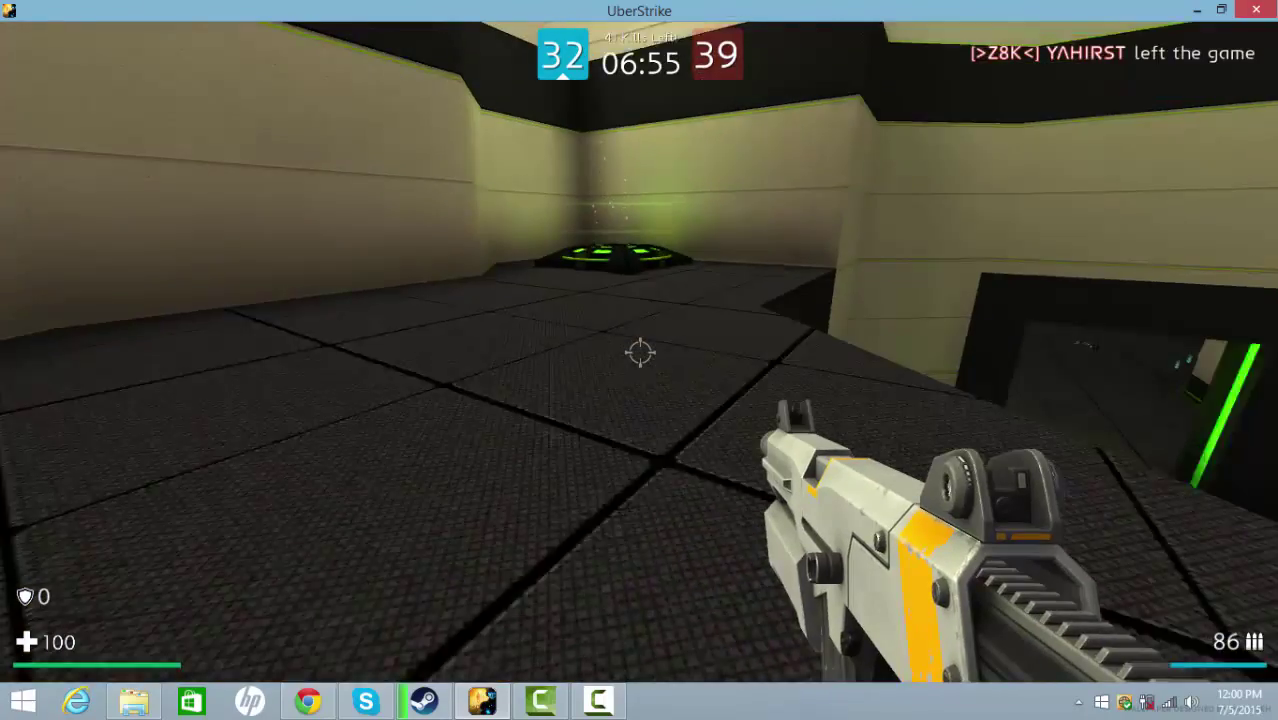
key("2")
key("w")
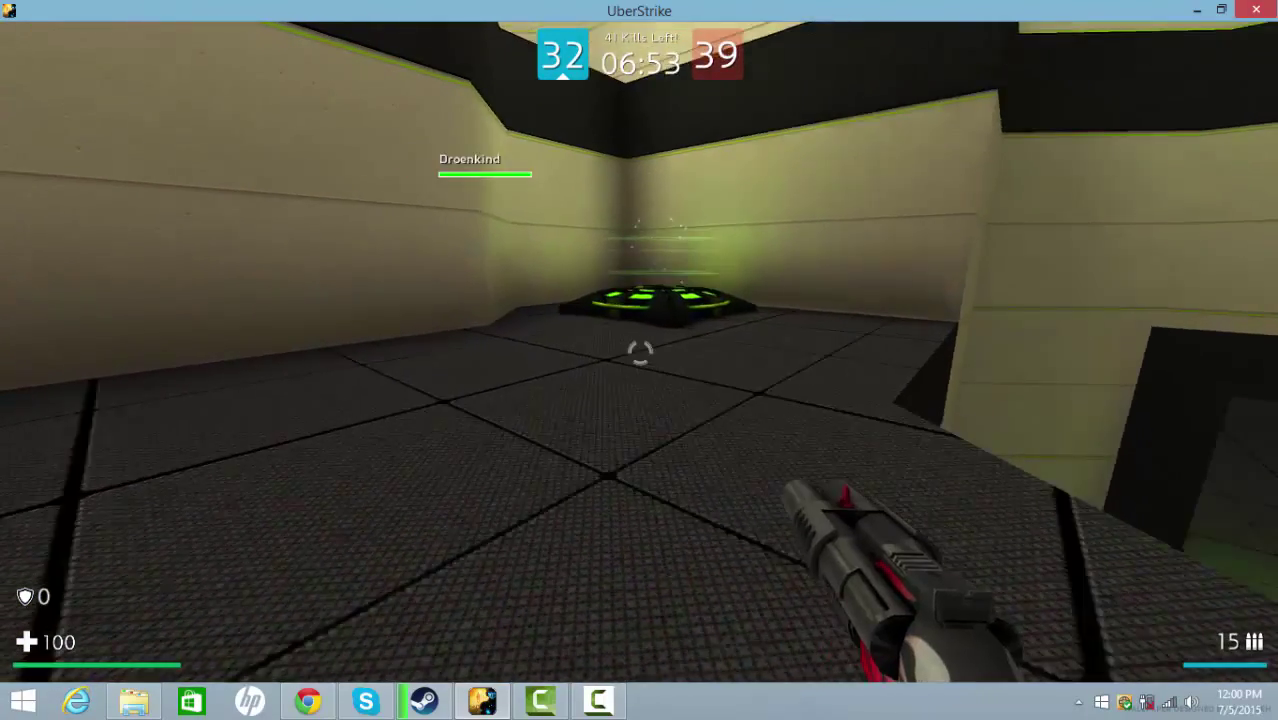
key("w")
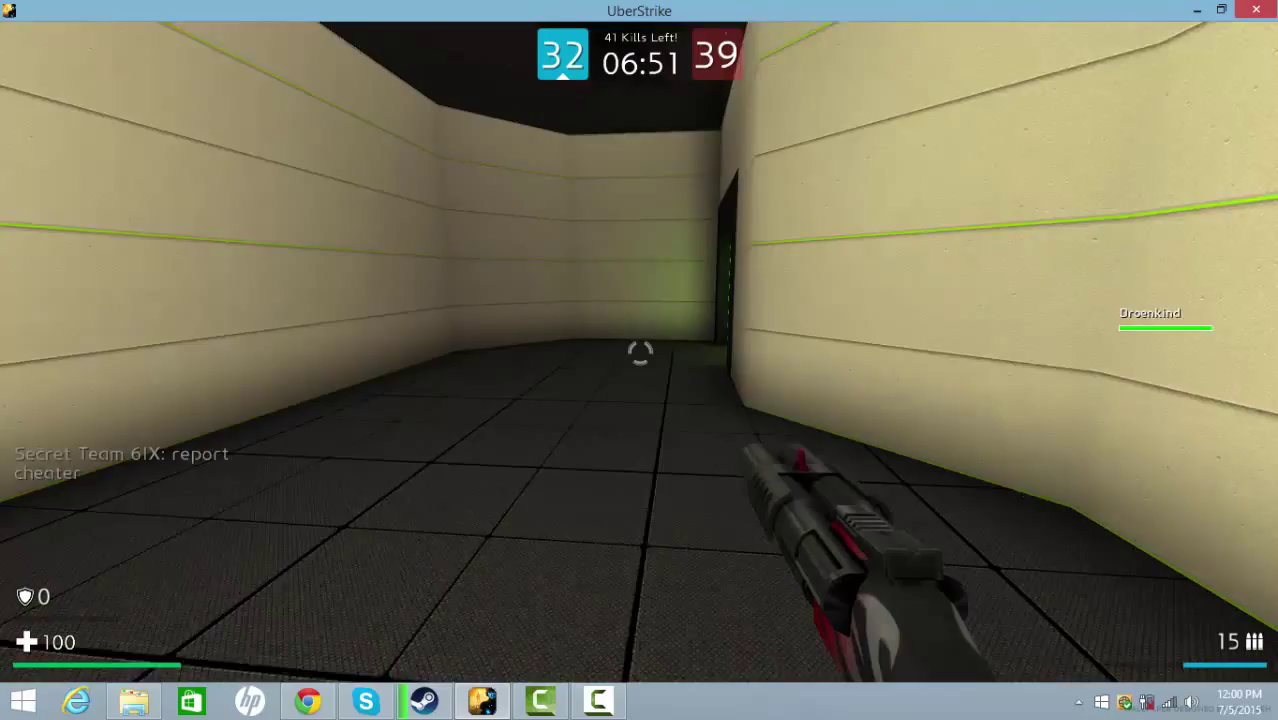
key("w")
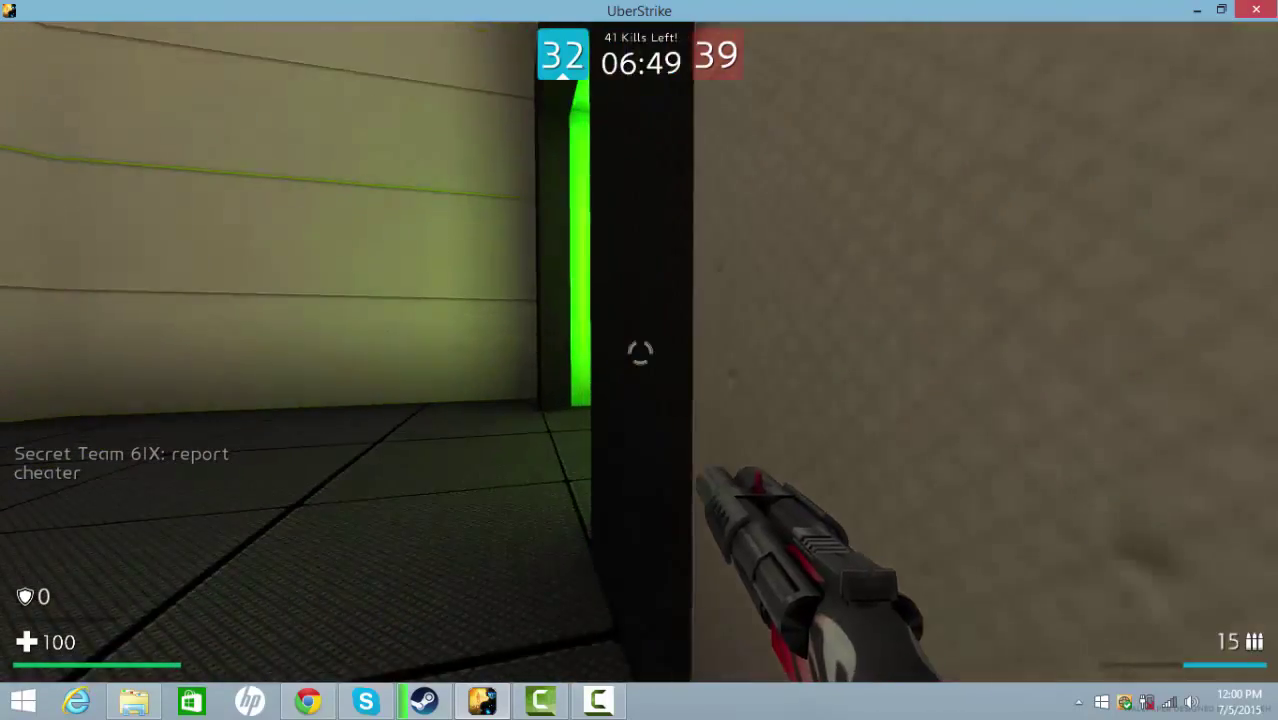
key("w")
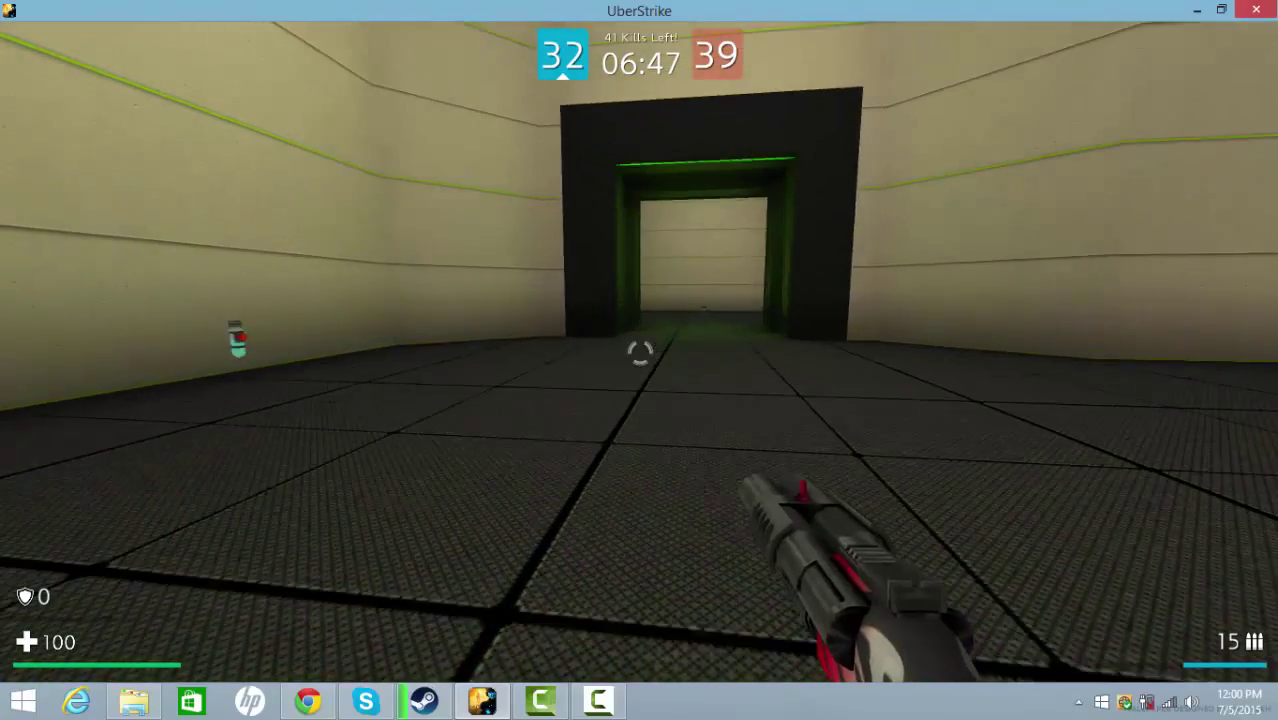
key("w")
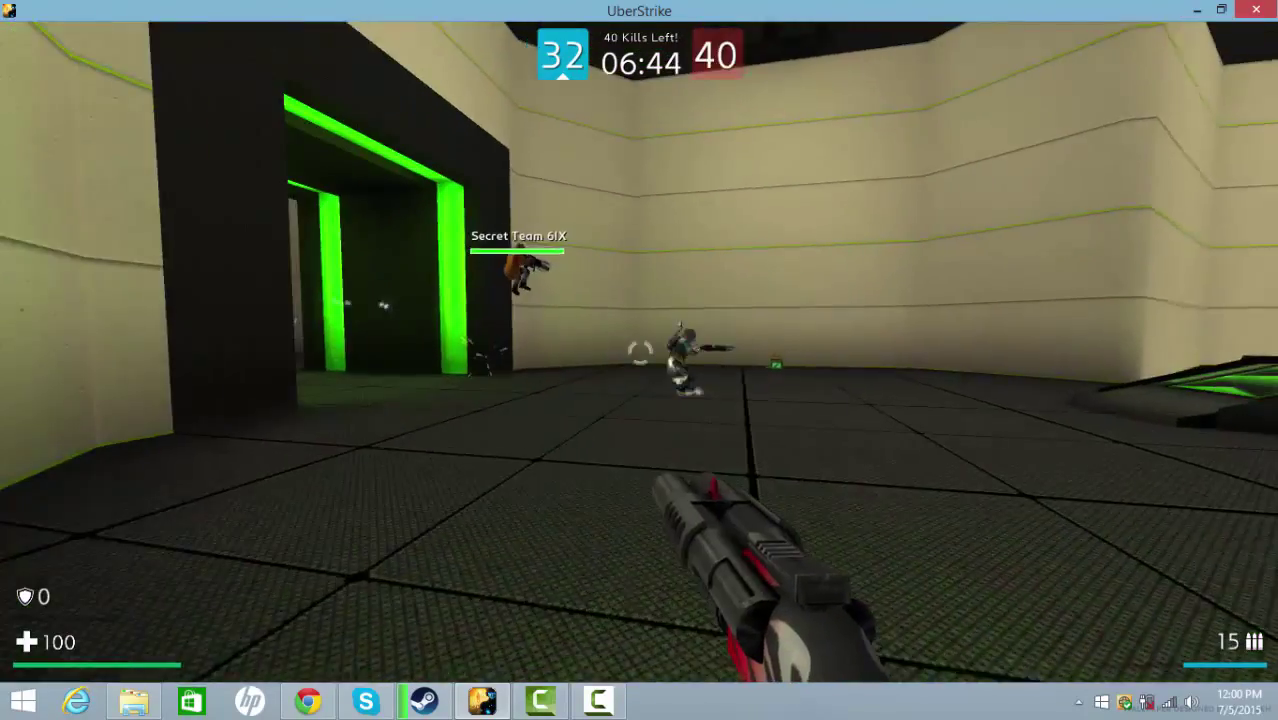
left_click(639, 350)
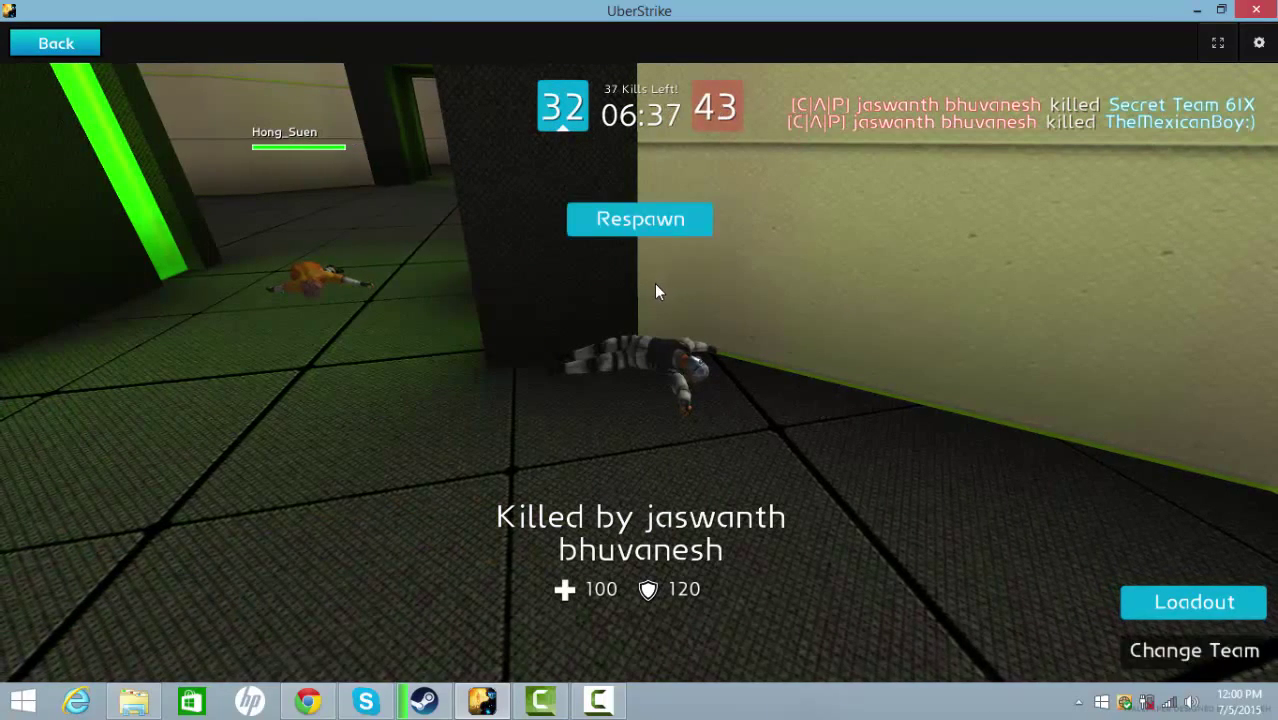
Step: Respawn, swing the bat, and launch off the jump pad into the next room
left_click(663, 231)
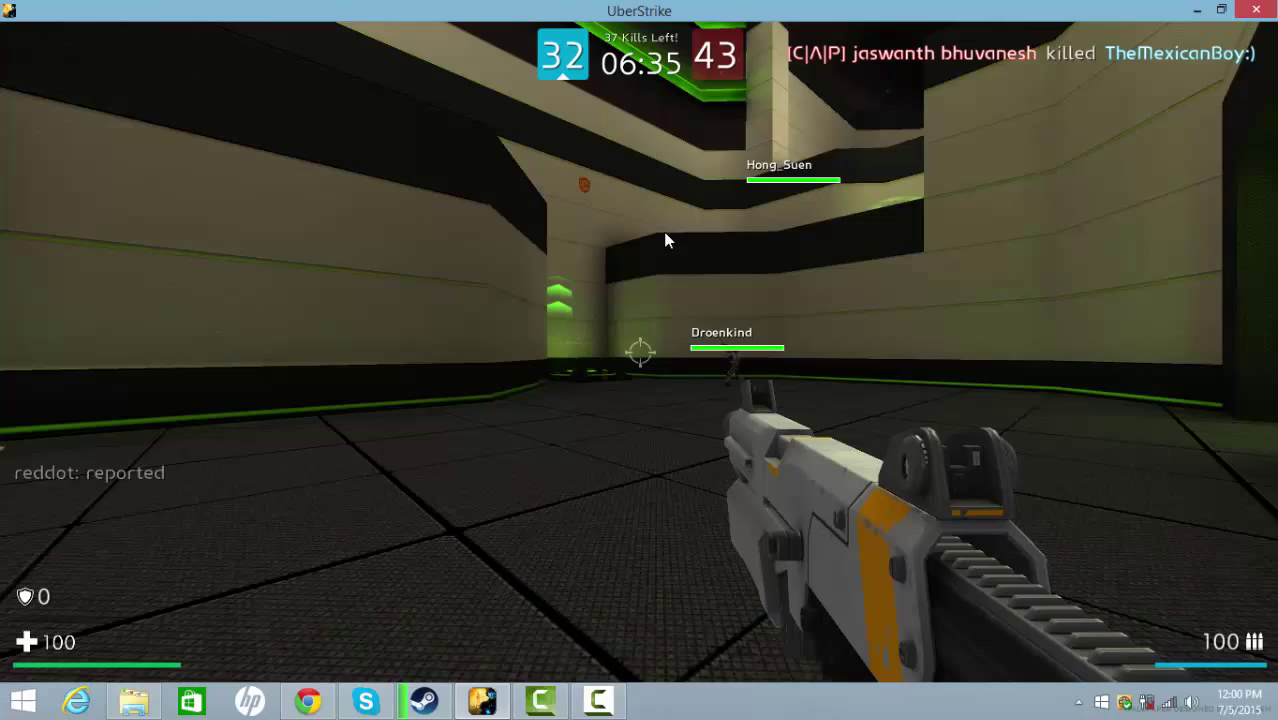
key("2")
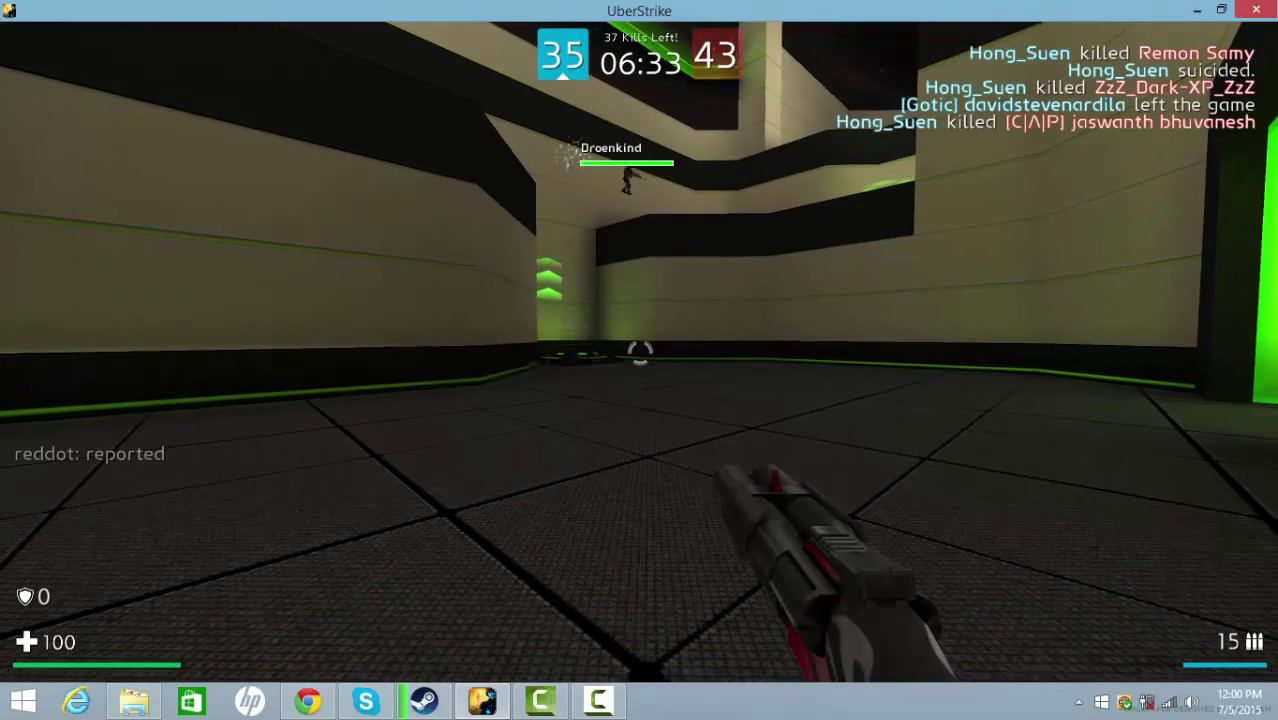
scroll(639, 360, "down", 1)
scroll(639, 360, "down", 1)
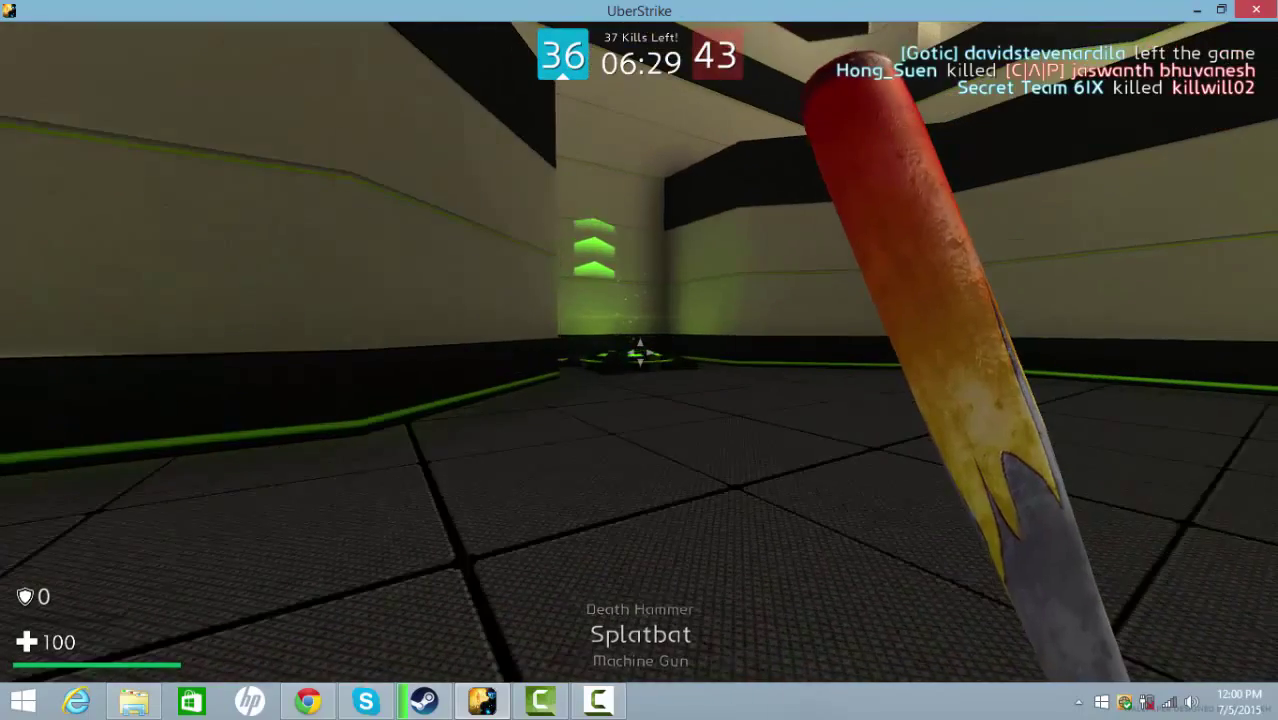
left_click(639, 353)
key("w")
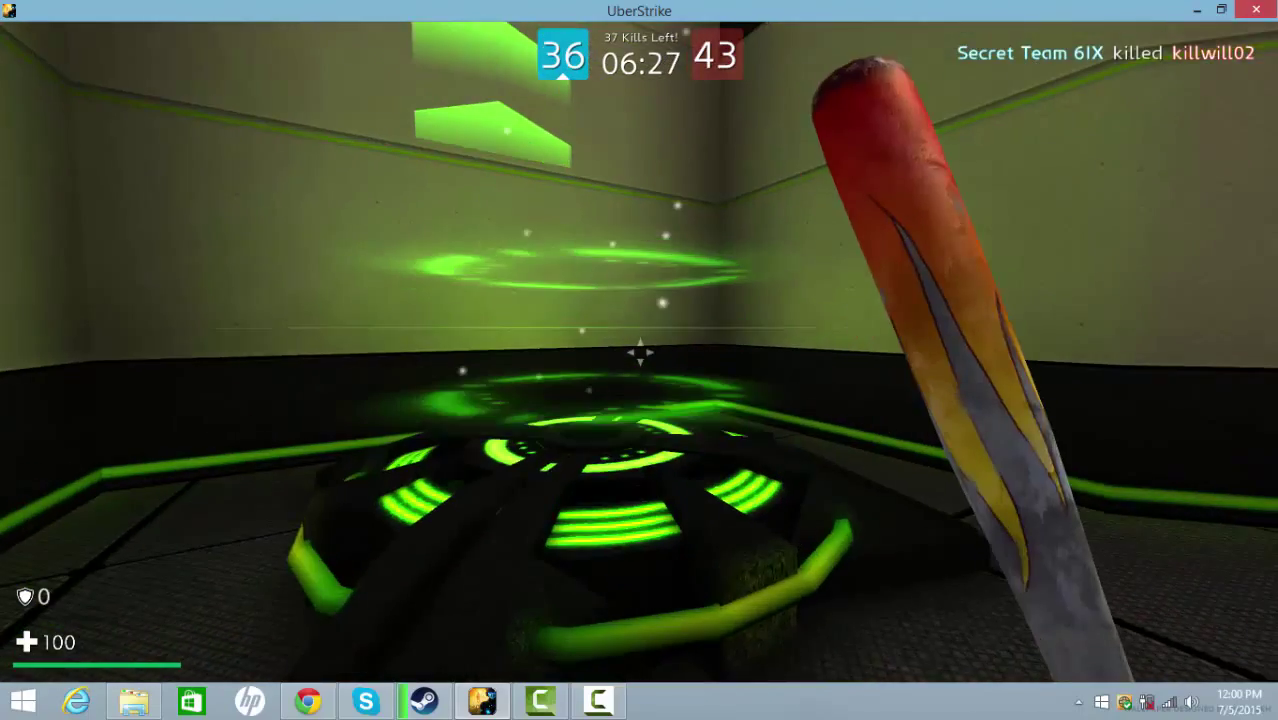
key("w")
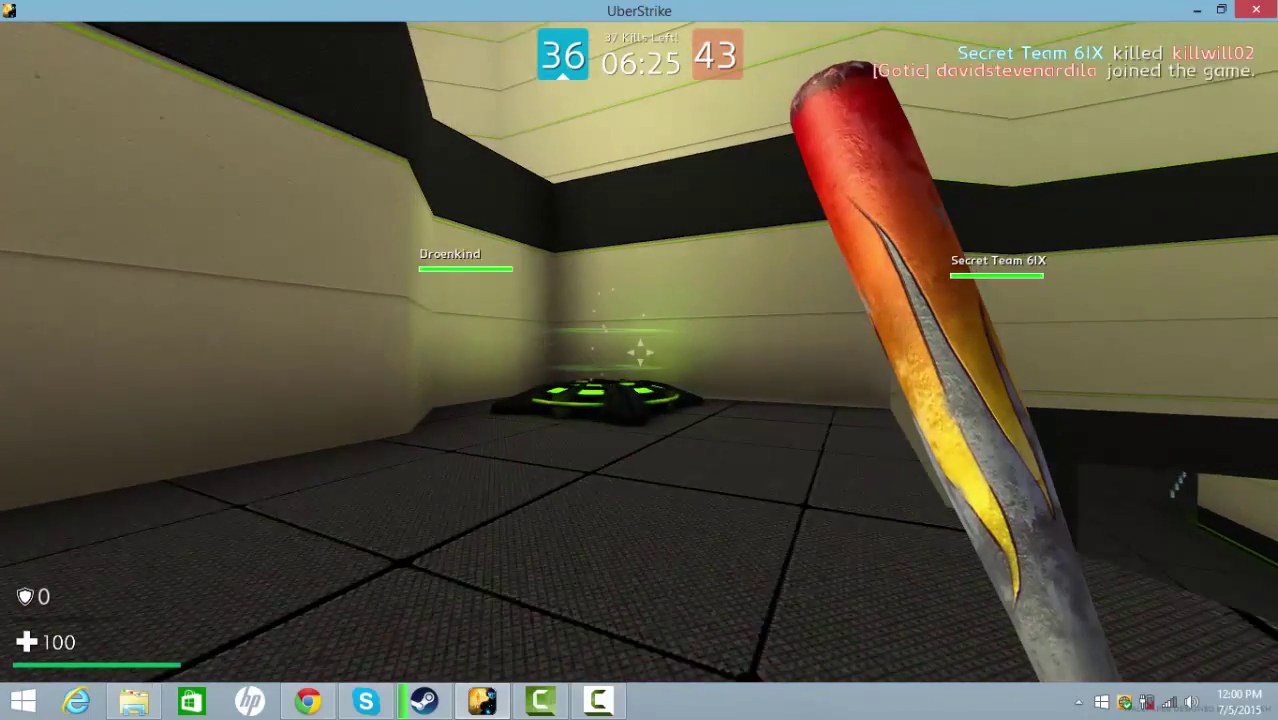
key("w")
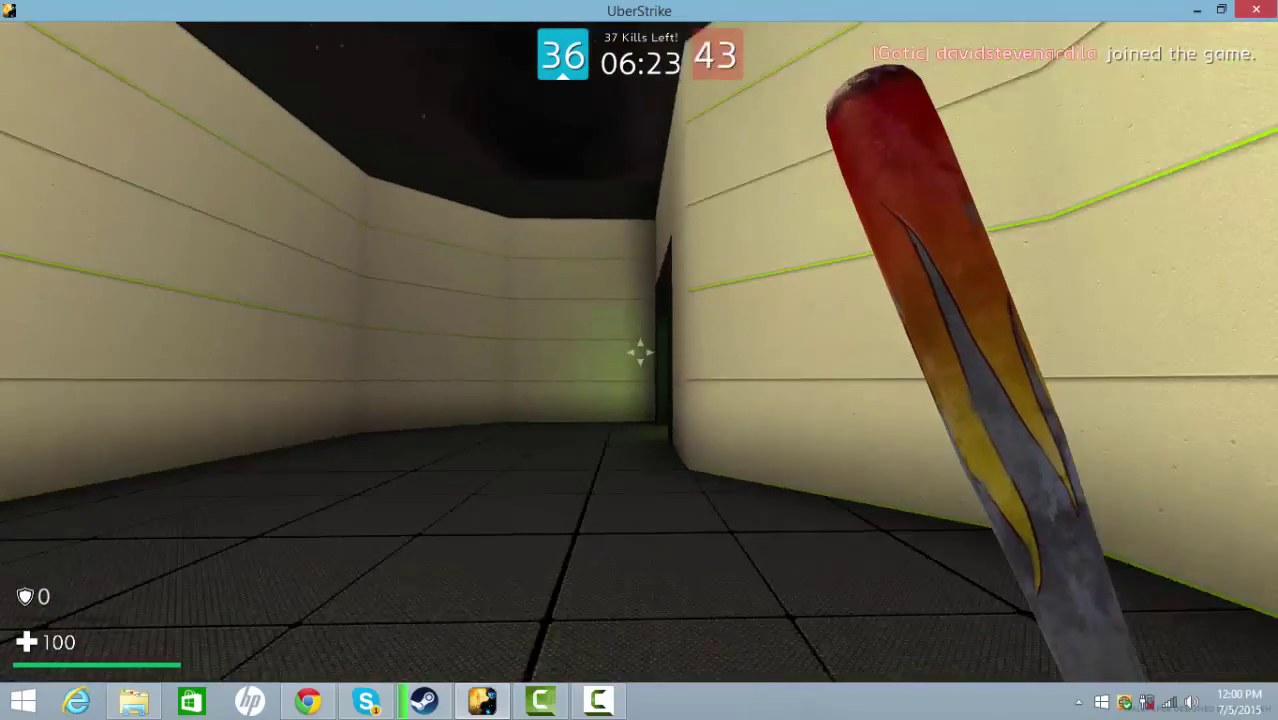
key("w")
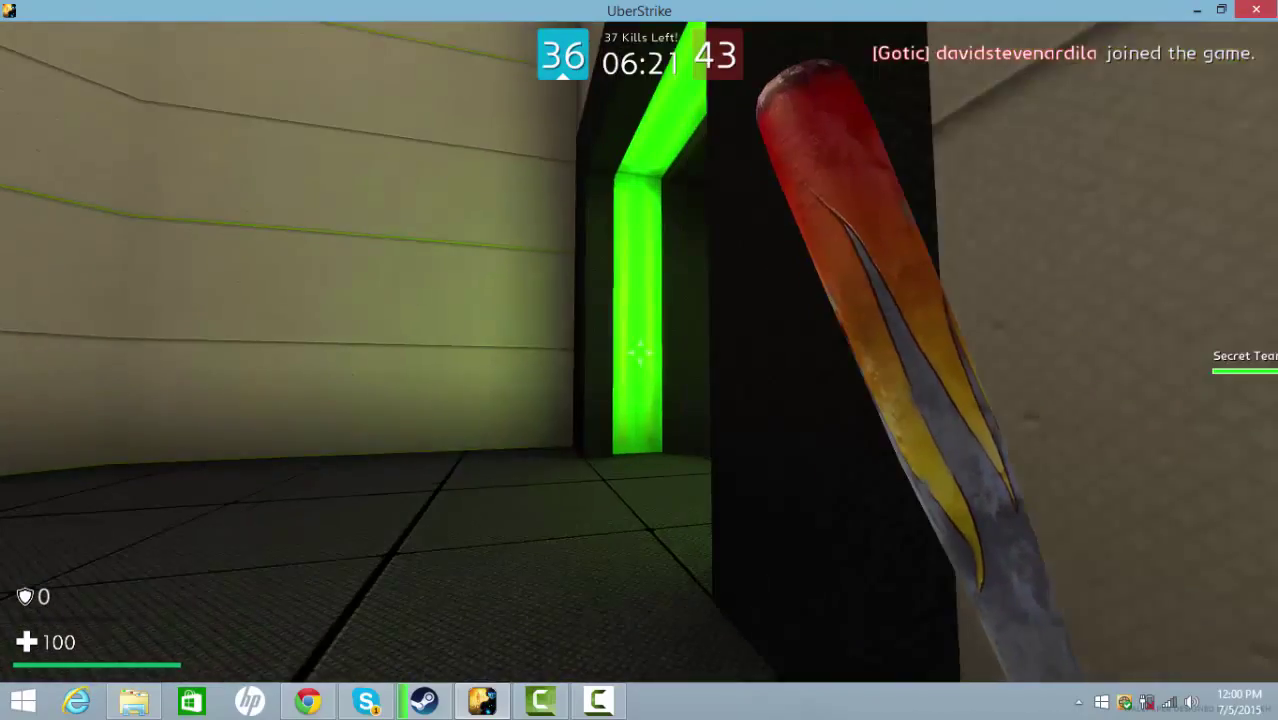
key("w")
key("w")
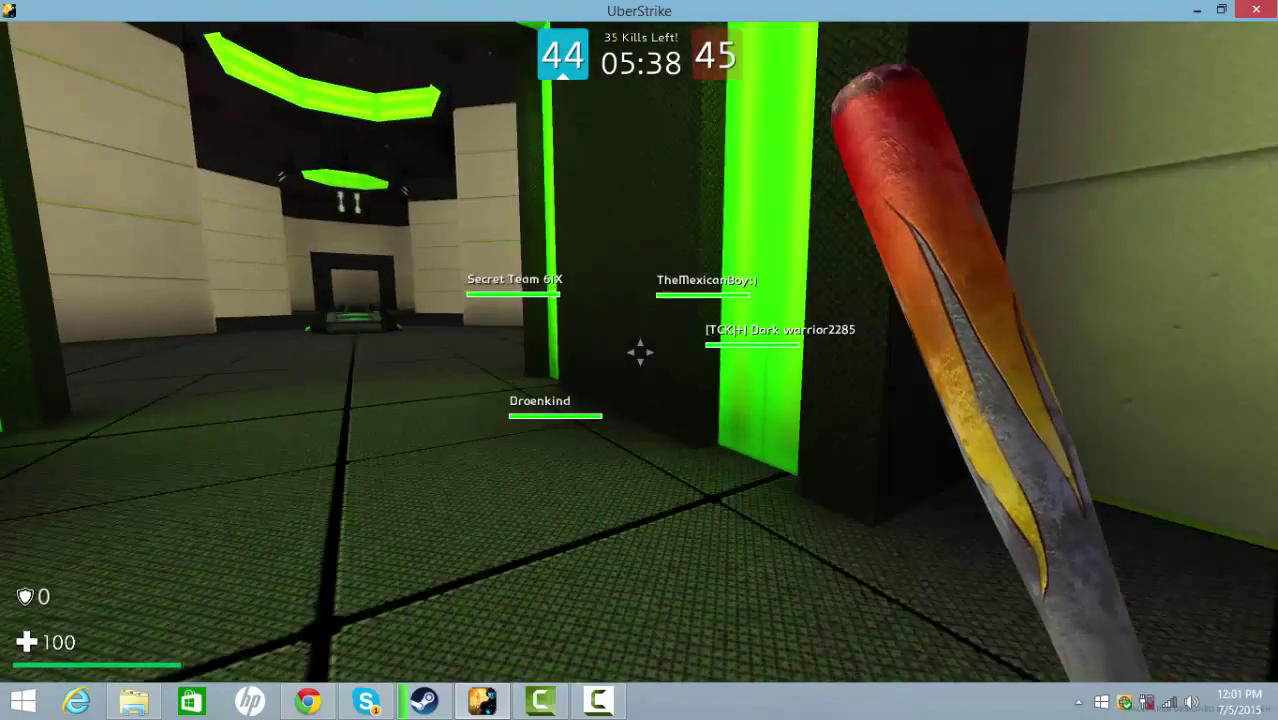
key("w")
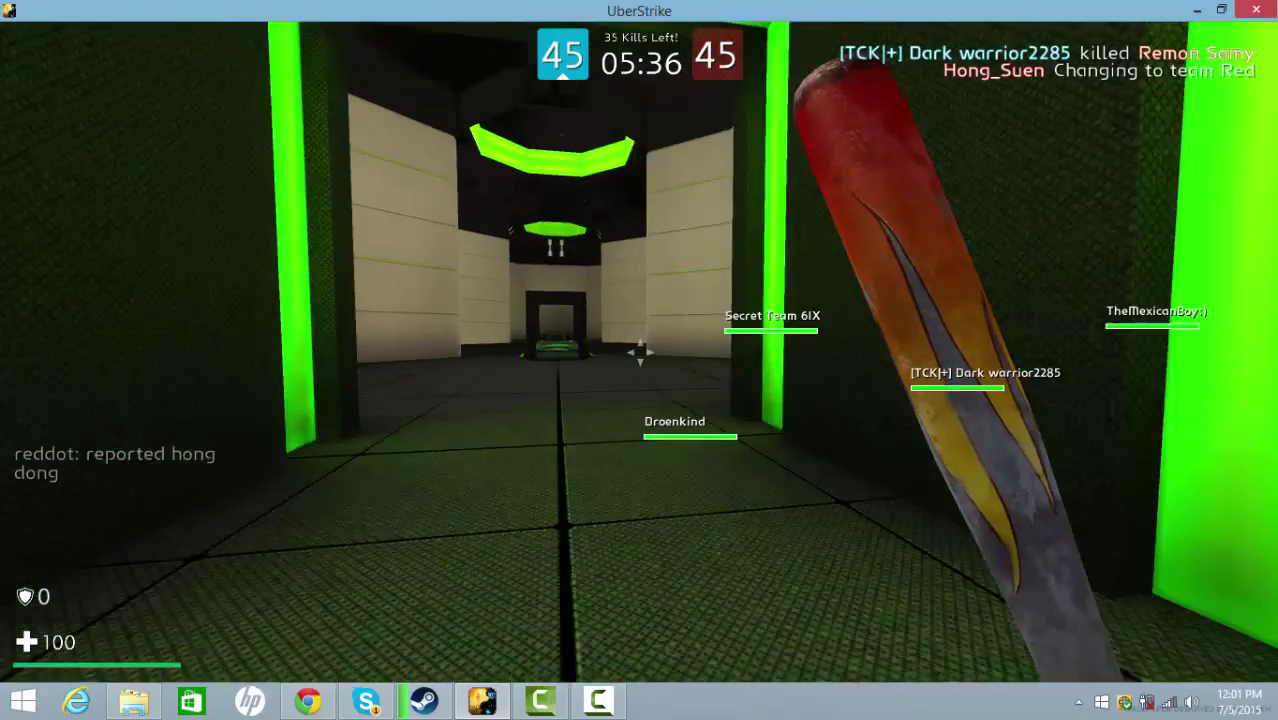
key("w")
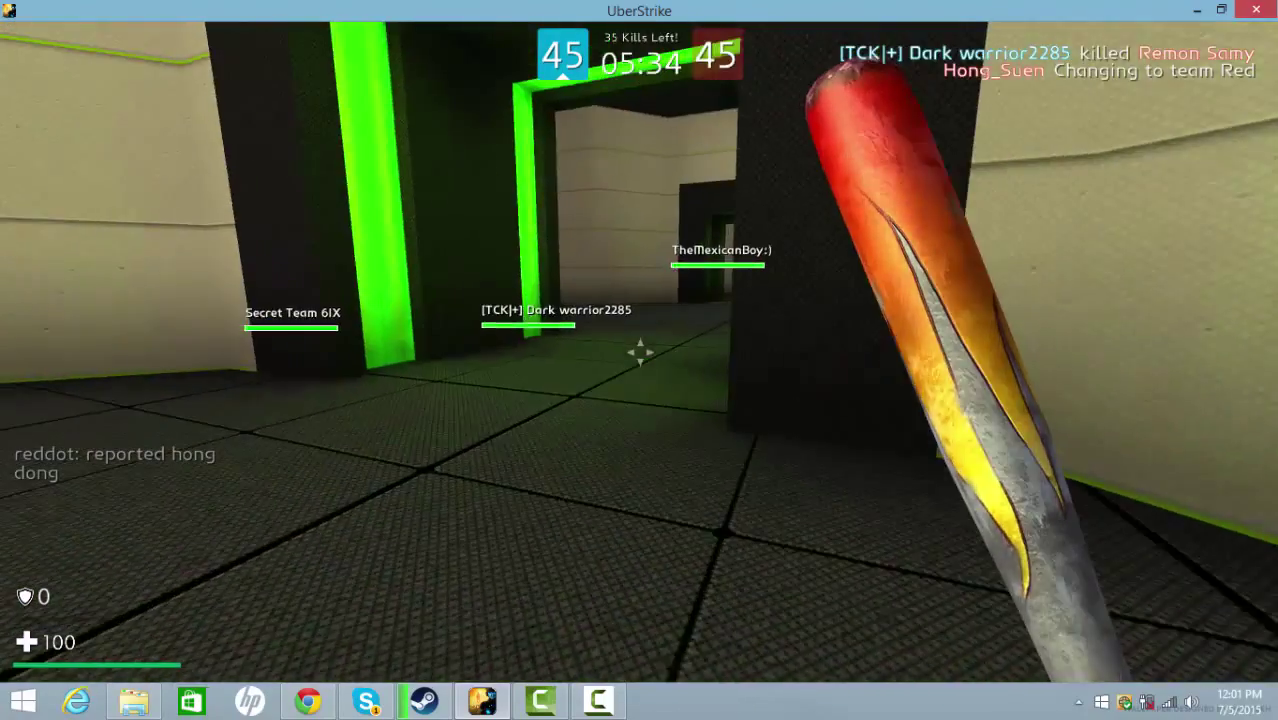
key("w")
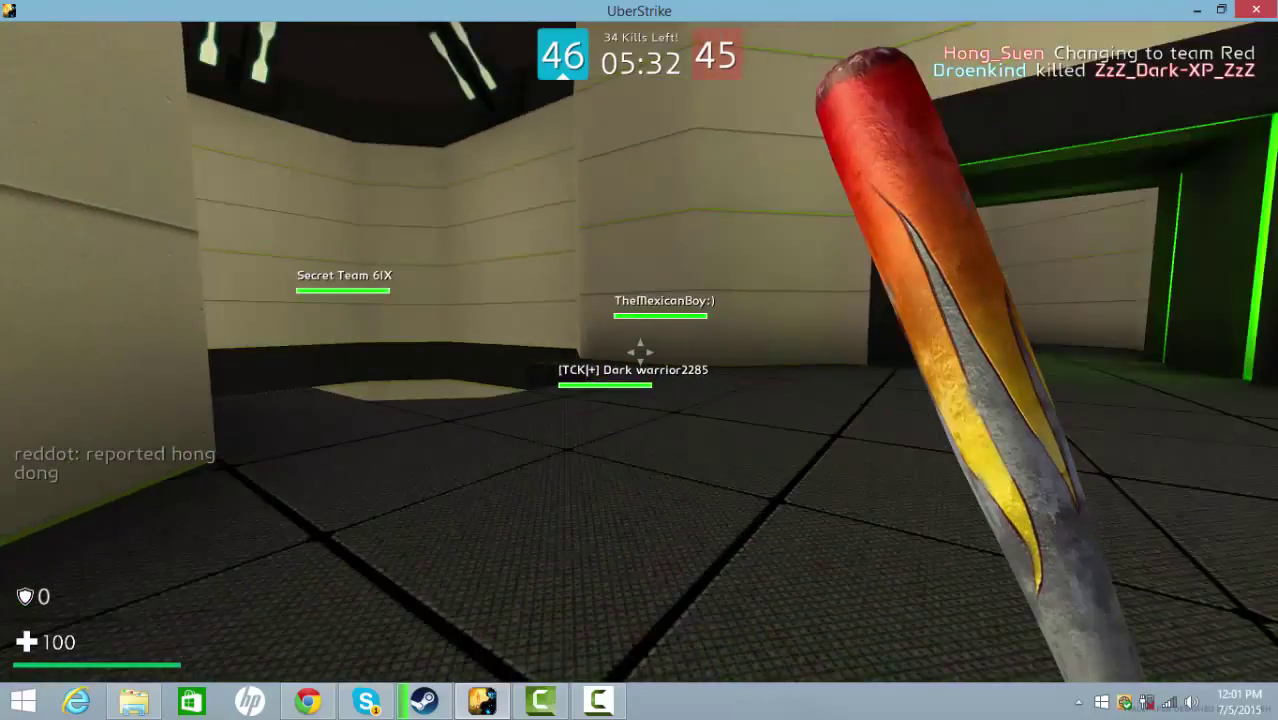
key("w")
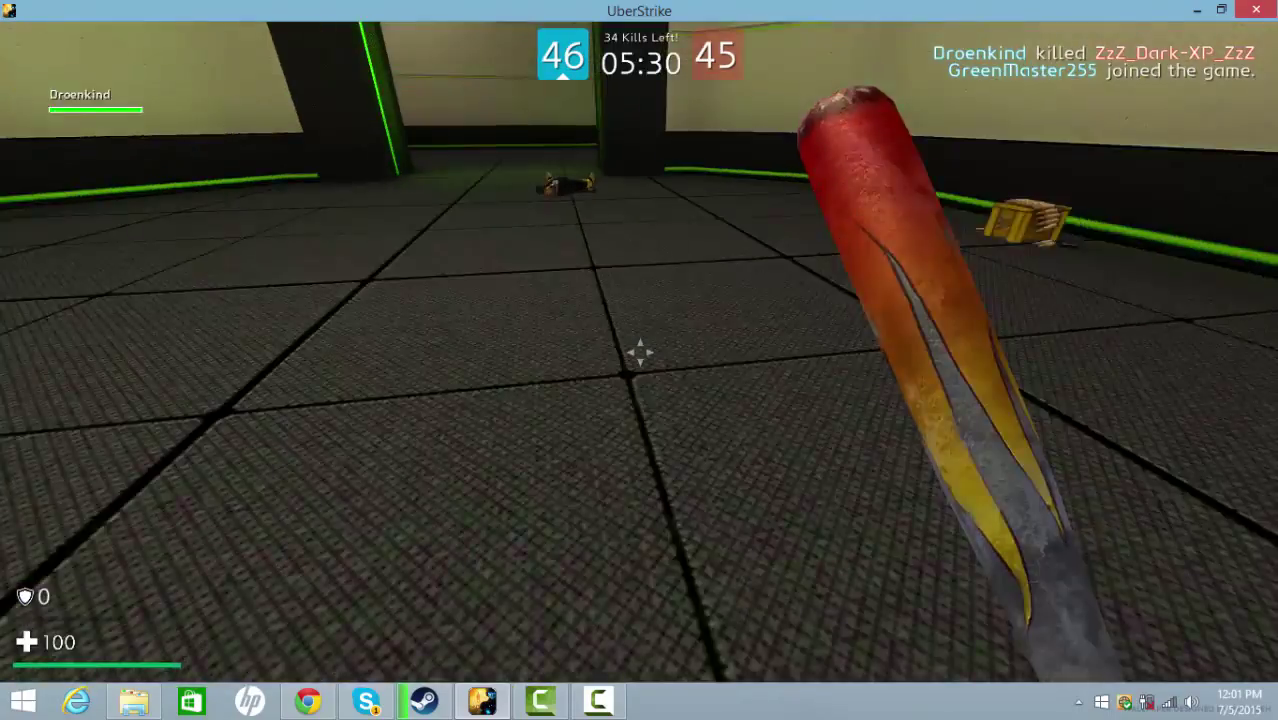
key("w")
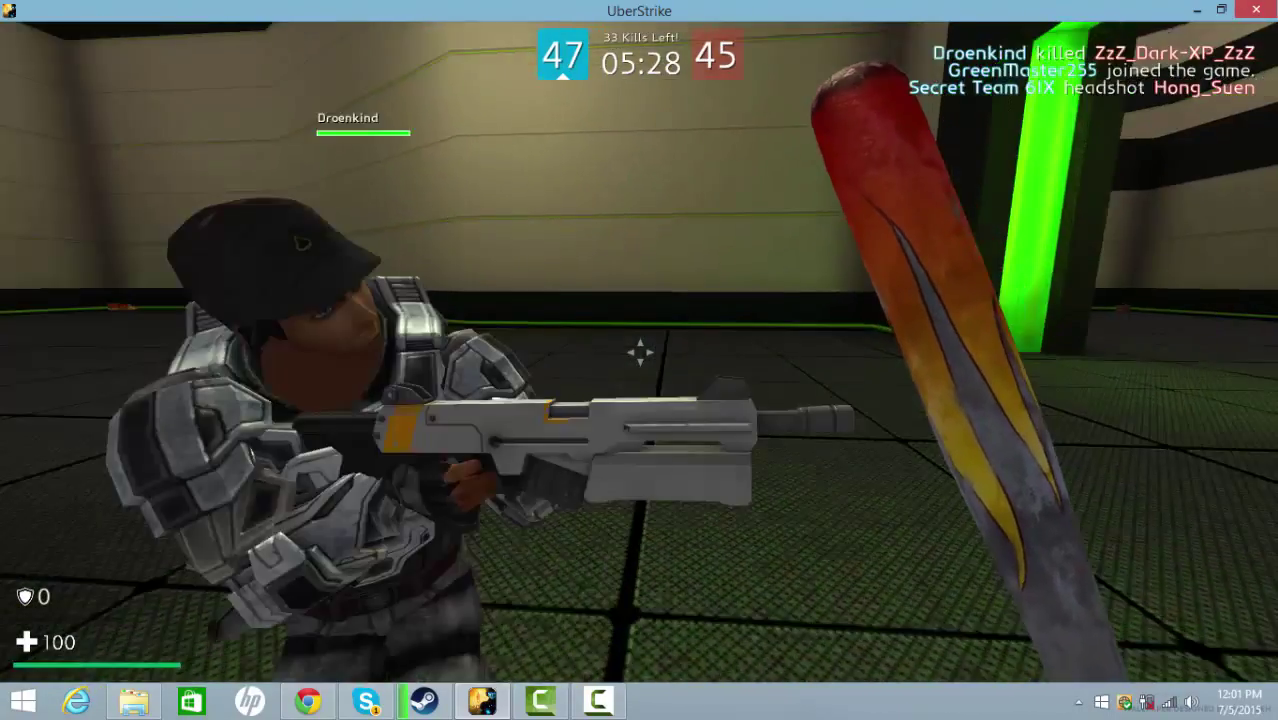
key("w")
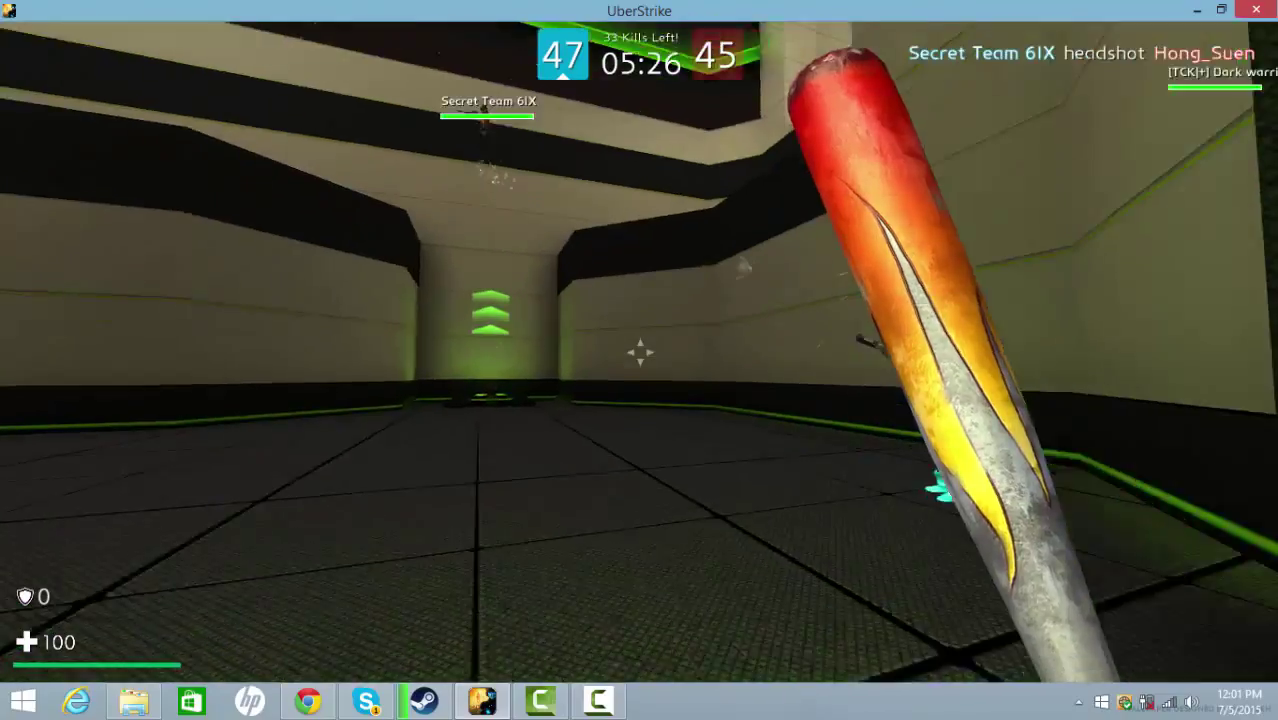
key("w")
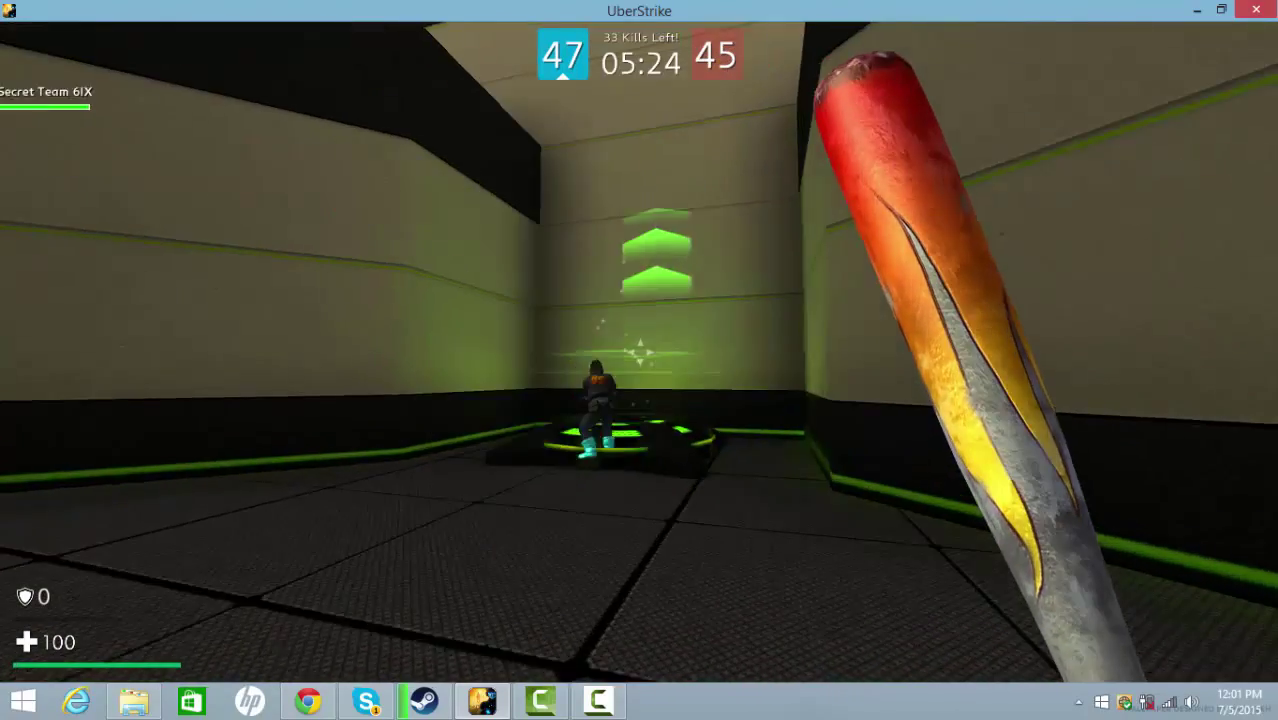
key("w")
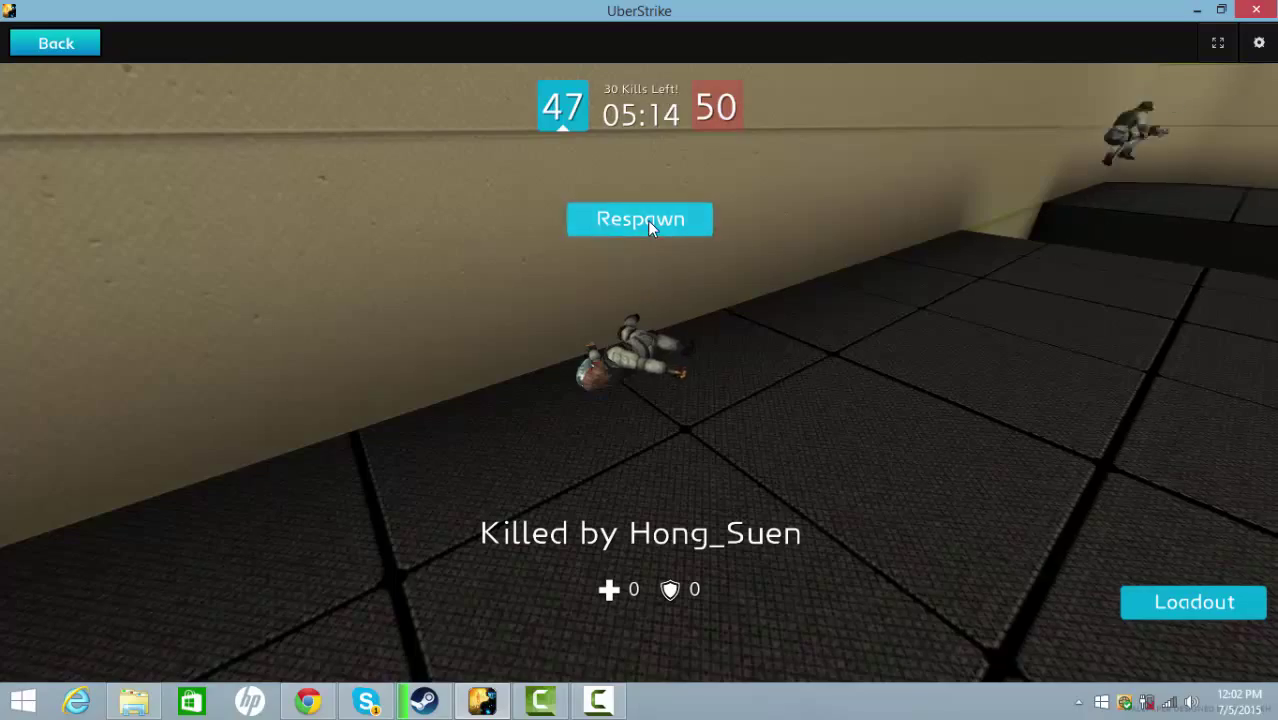
Step: Respawn with the rifle, cross the green doorway, and shoot enemies until reddot kills you
left_click(647, 224)
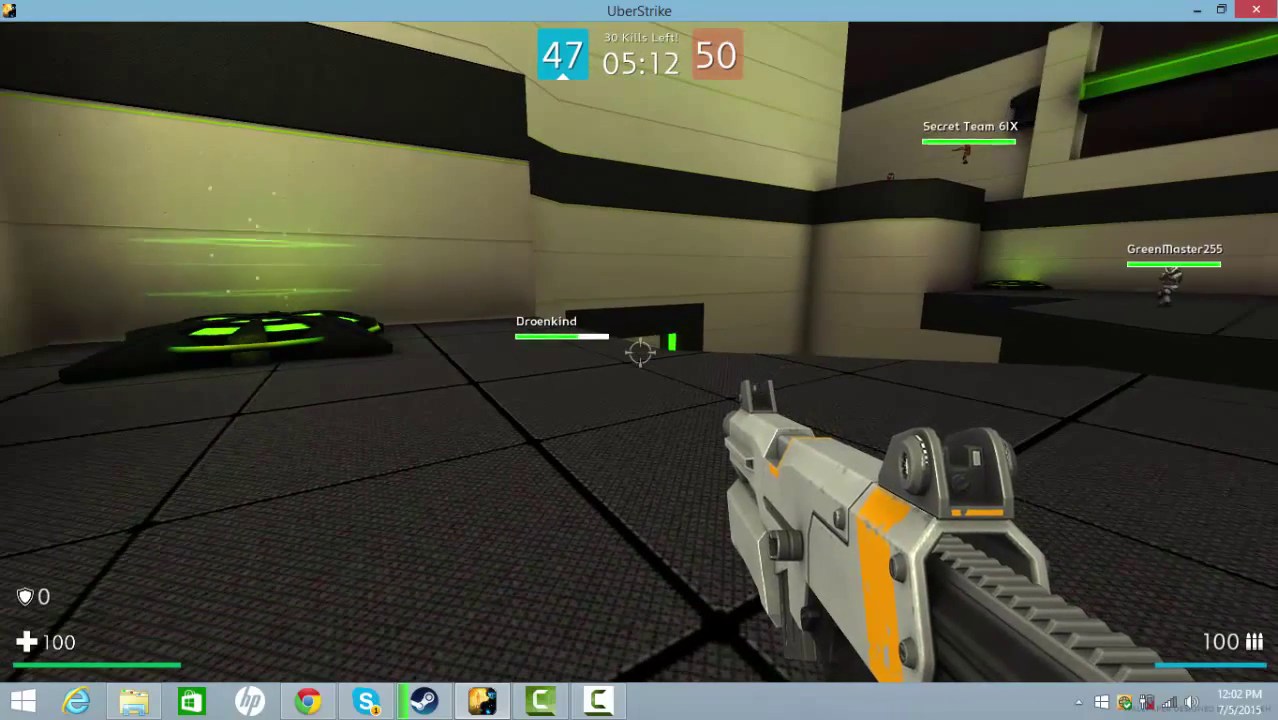
key("w")
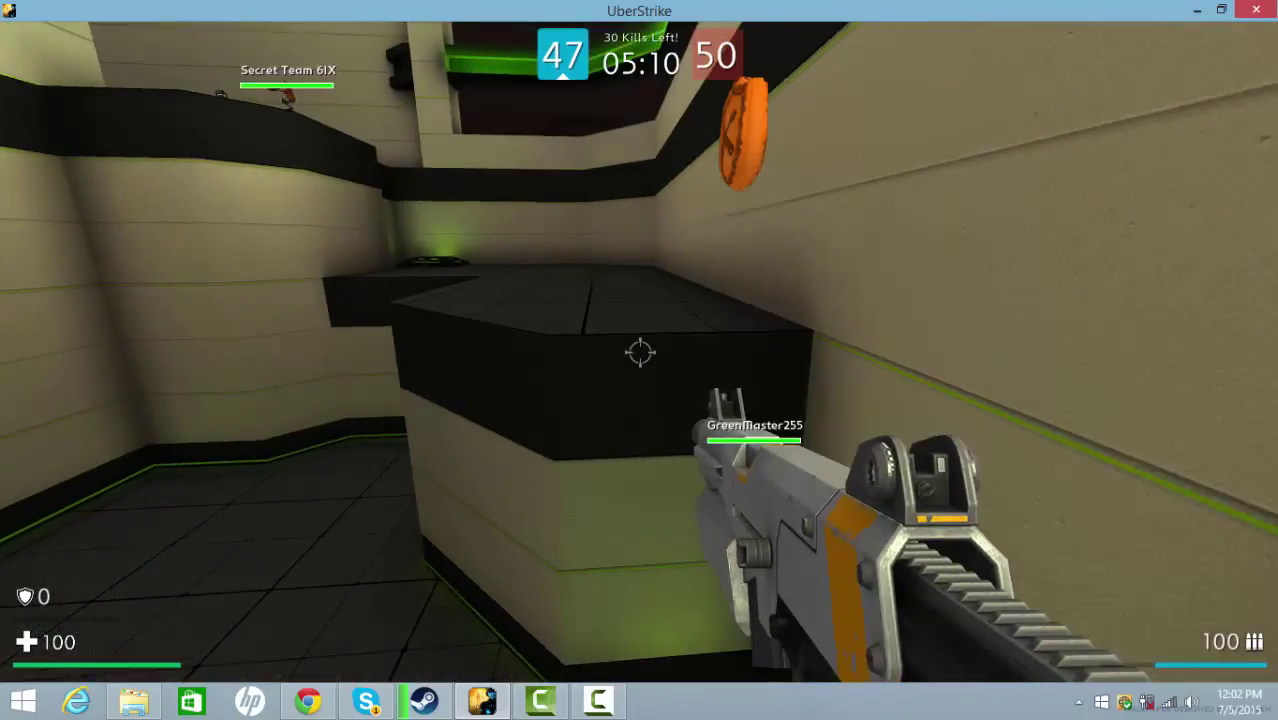
key("w")
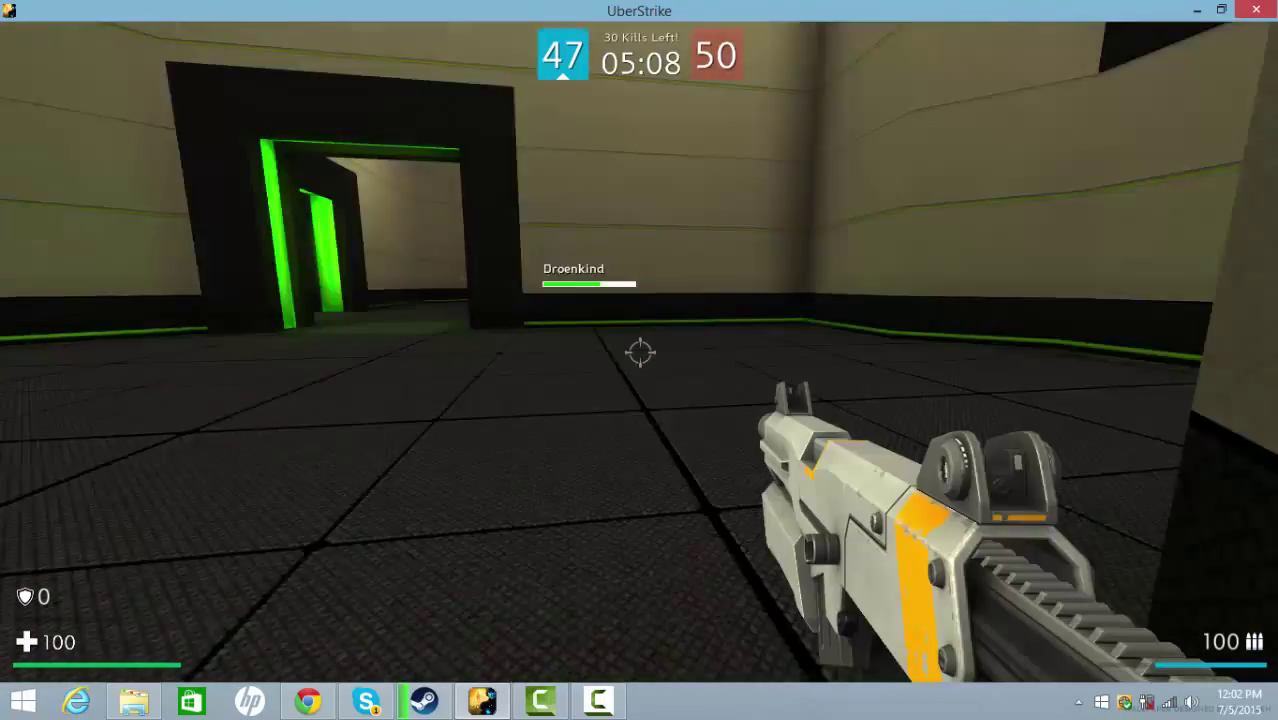
key("w")
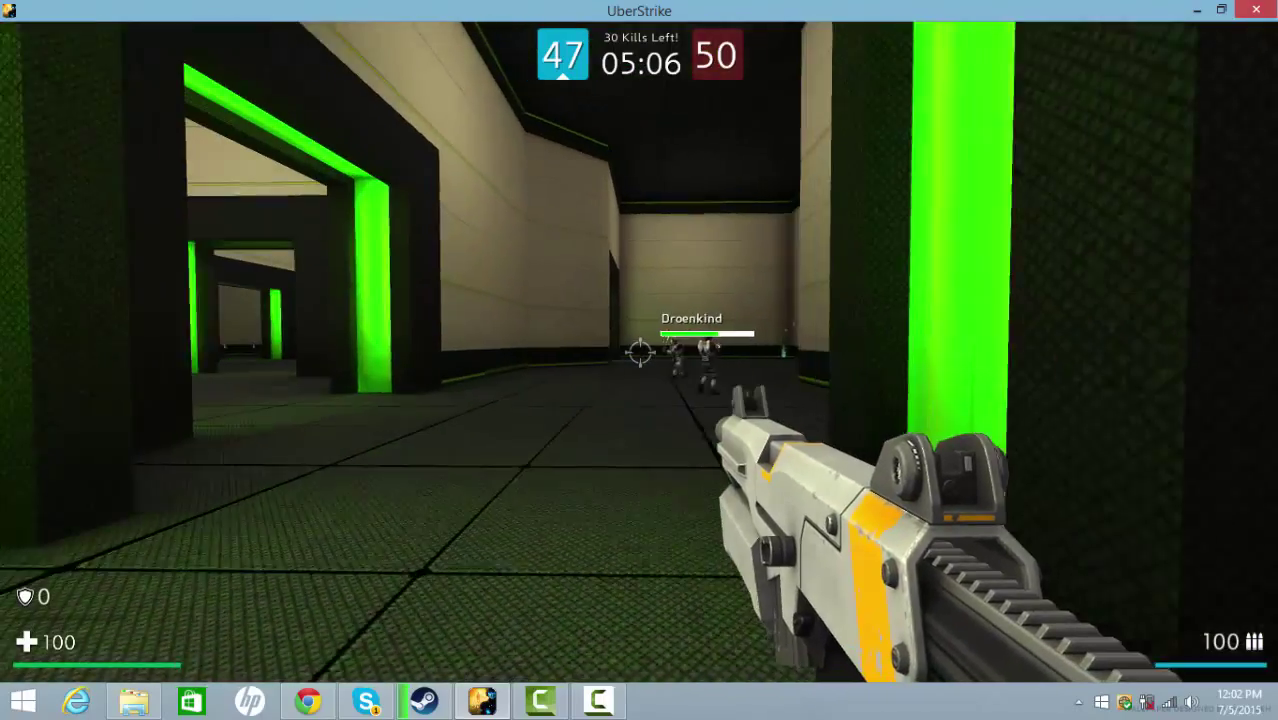
key("w")
left_click(639, 352)
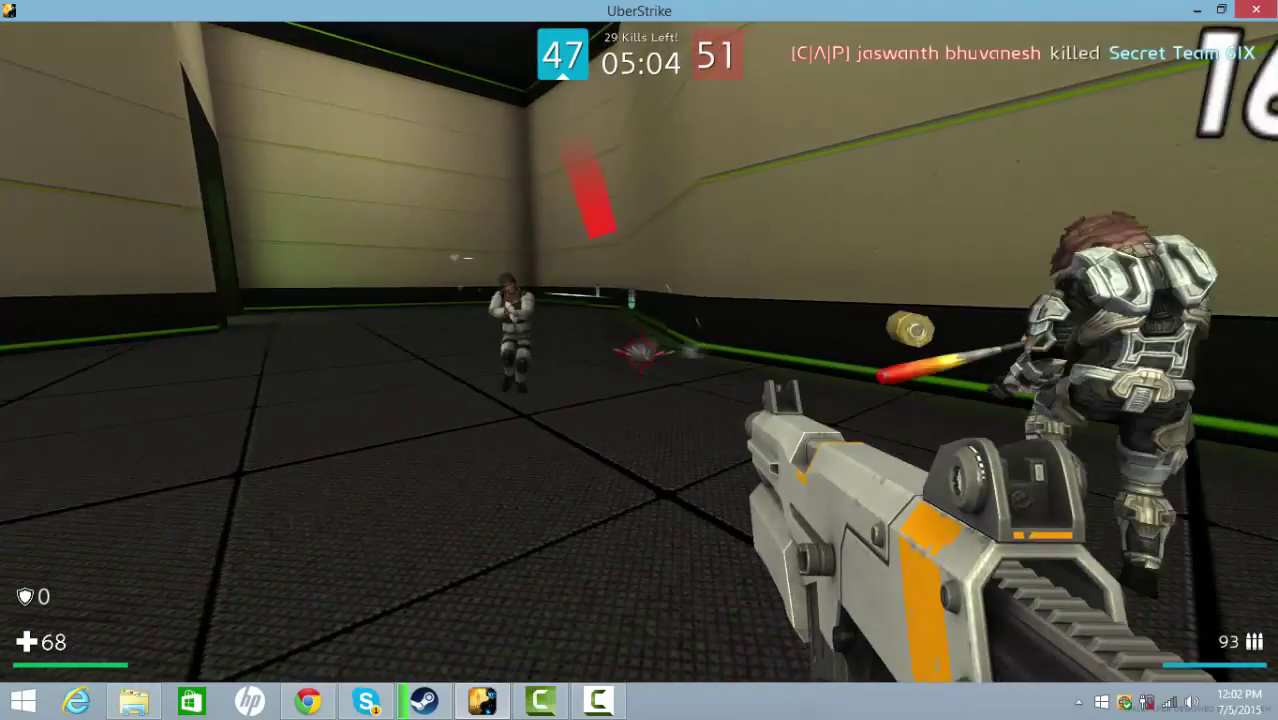
left_click(639, 352)
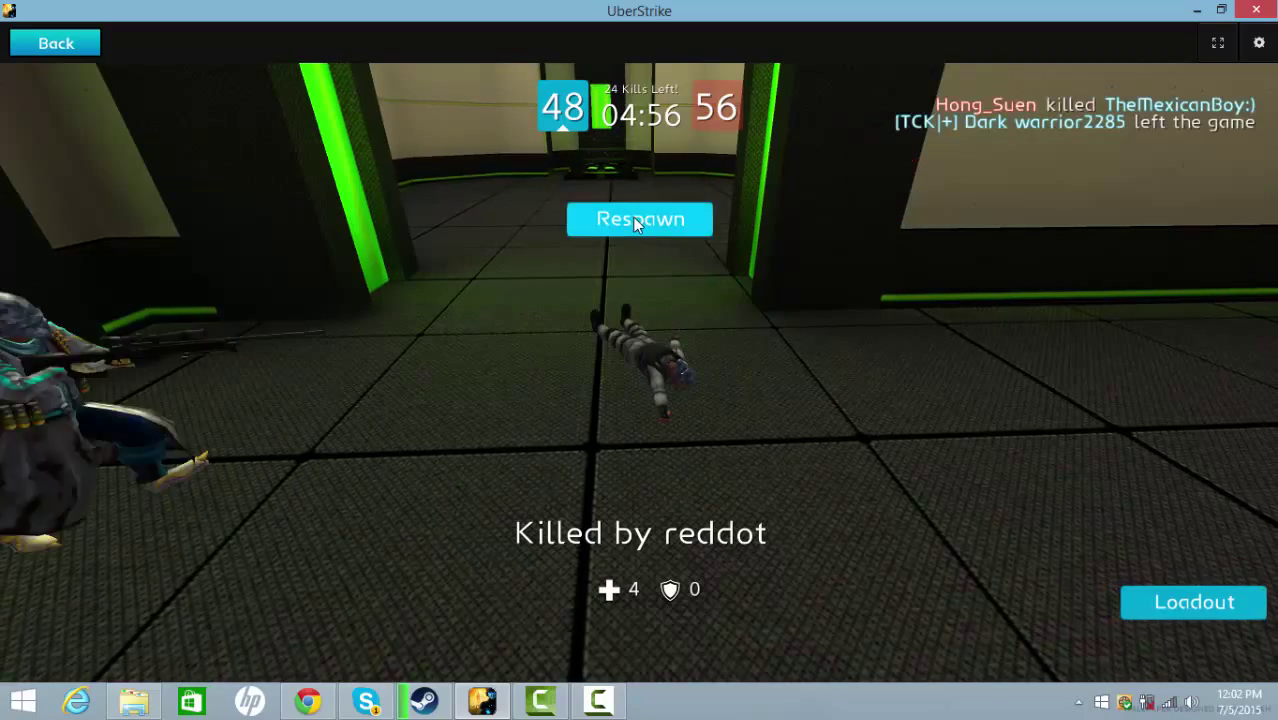
Step: Respawn three times, firing the machine gun at enemies and trying the sniper scope
left_click(632, 216)
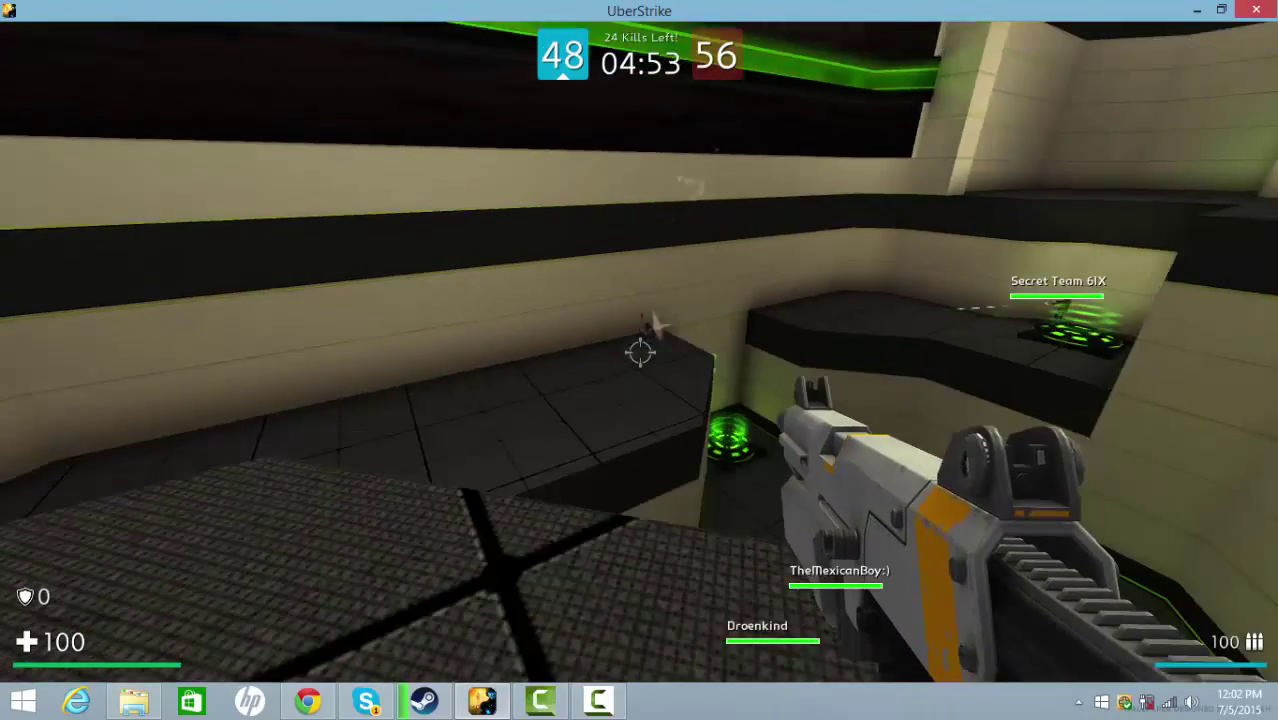
left_click(639, 352)
left_click_drag(639, 352, 639, 352)
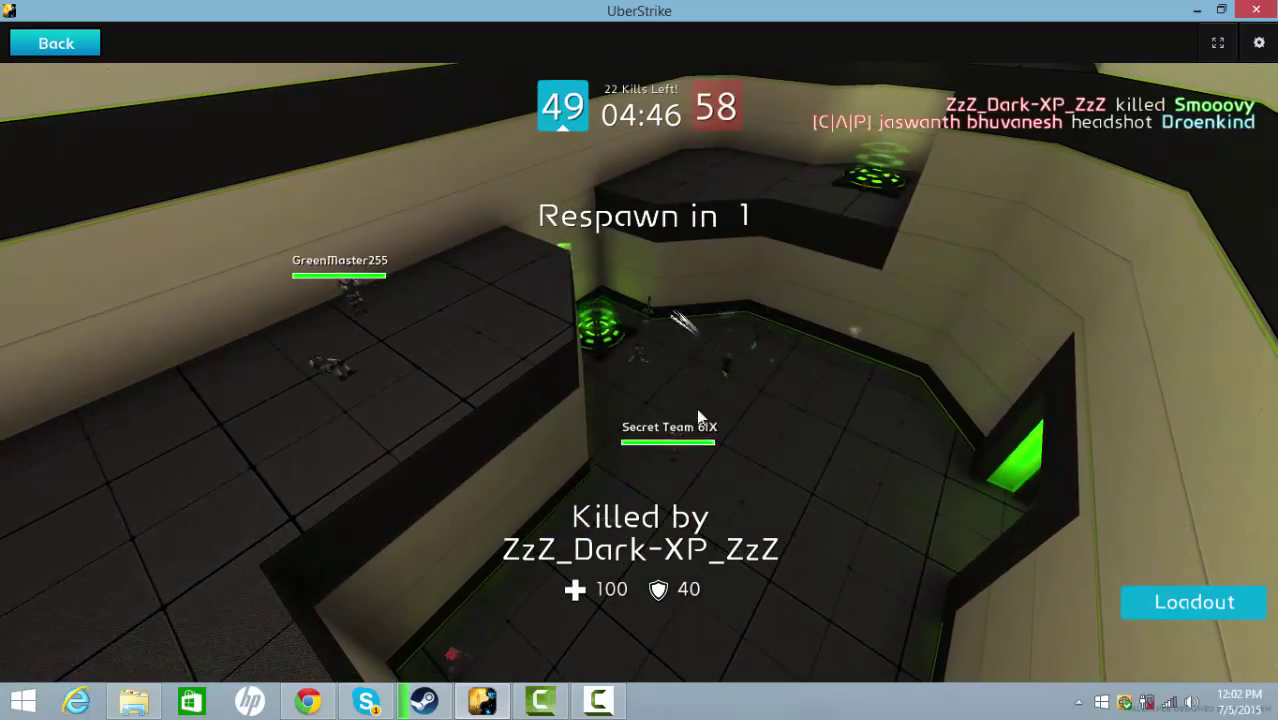
left_click(674, 218)
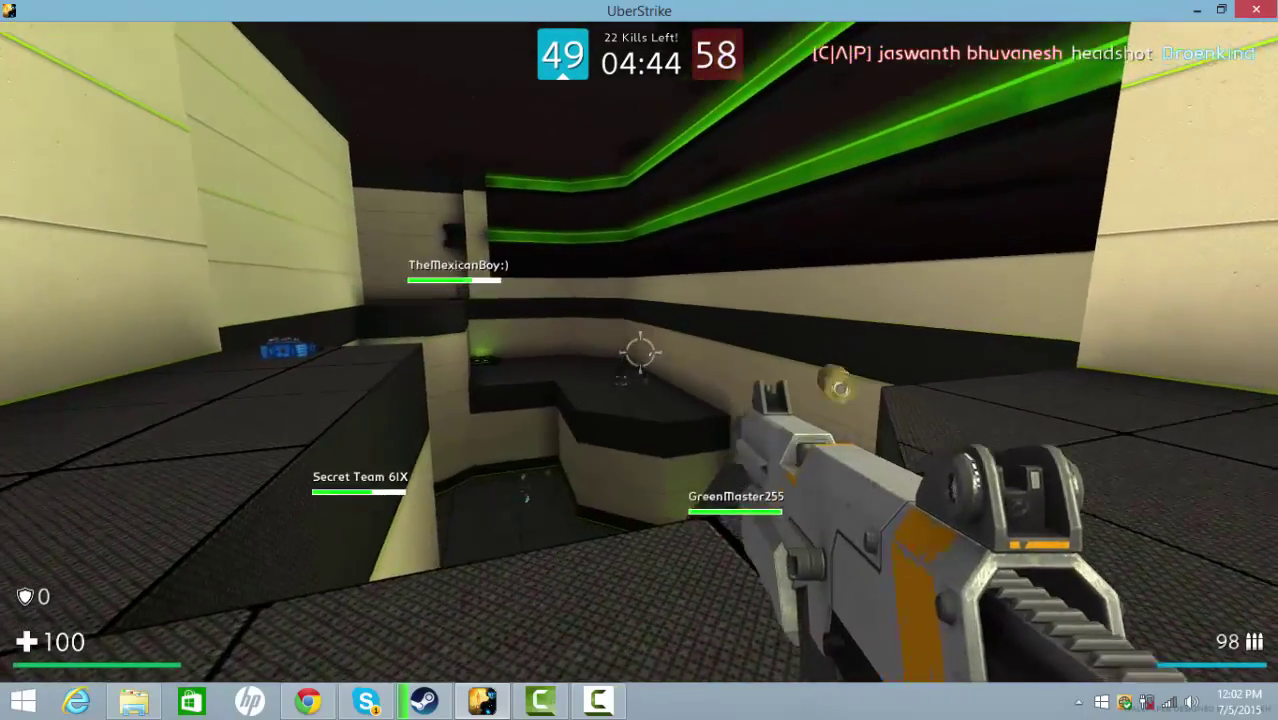
left_click(639, 352)
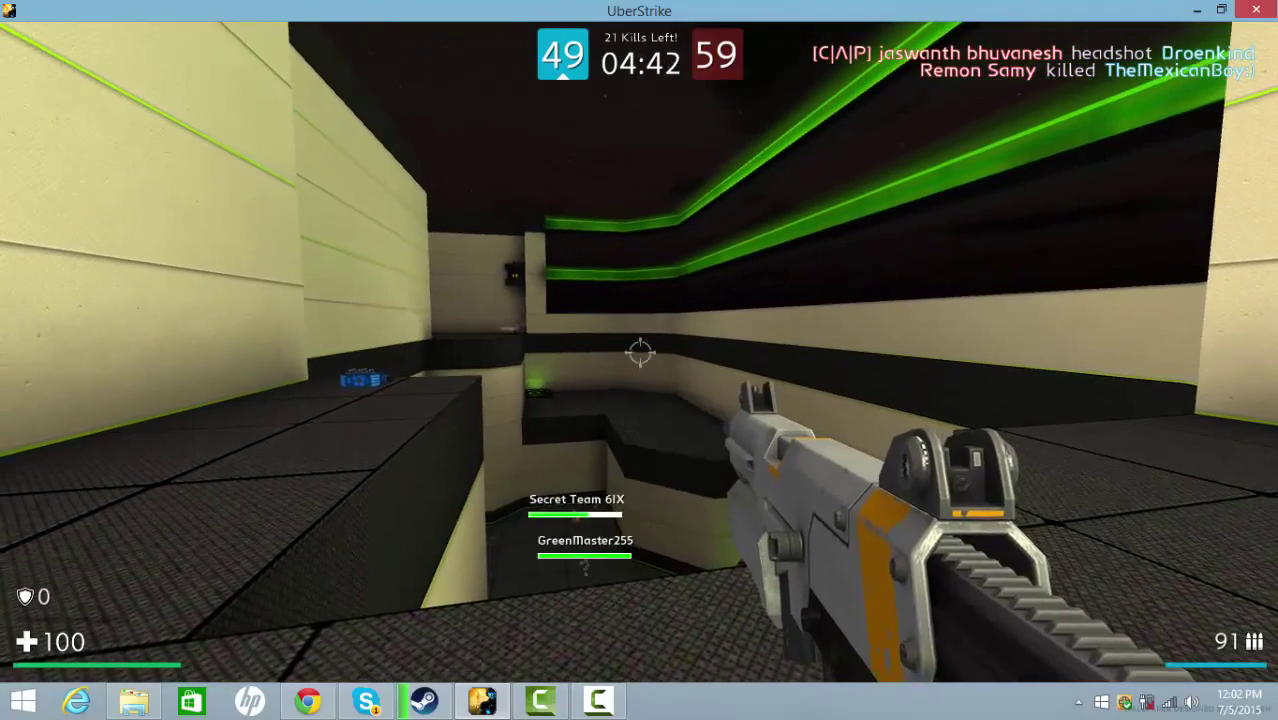
scroll(639, 352, "down", 1)
scroll(639, 352, "down", 1)
scroll(639, 352, "up", 1)
right_click(639, 352)
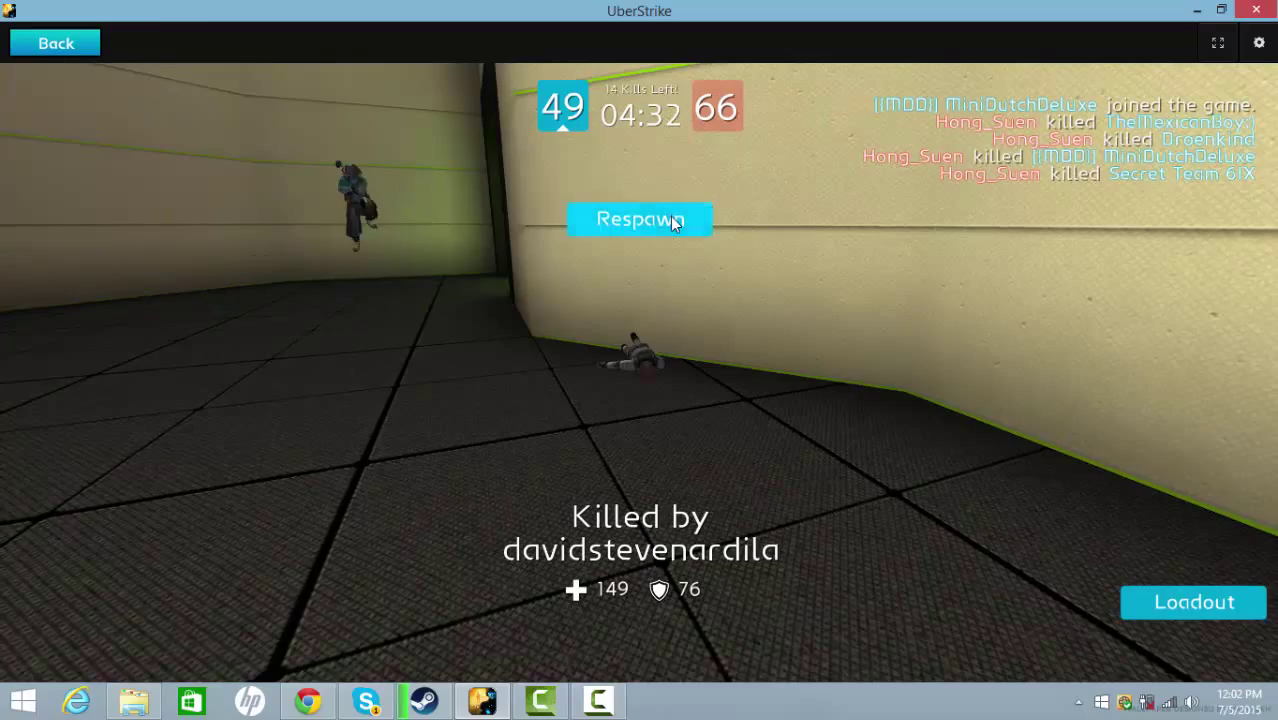
left_click(670, 216)
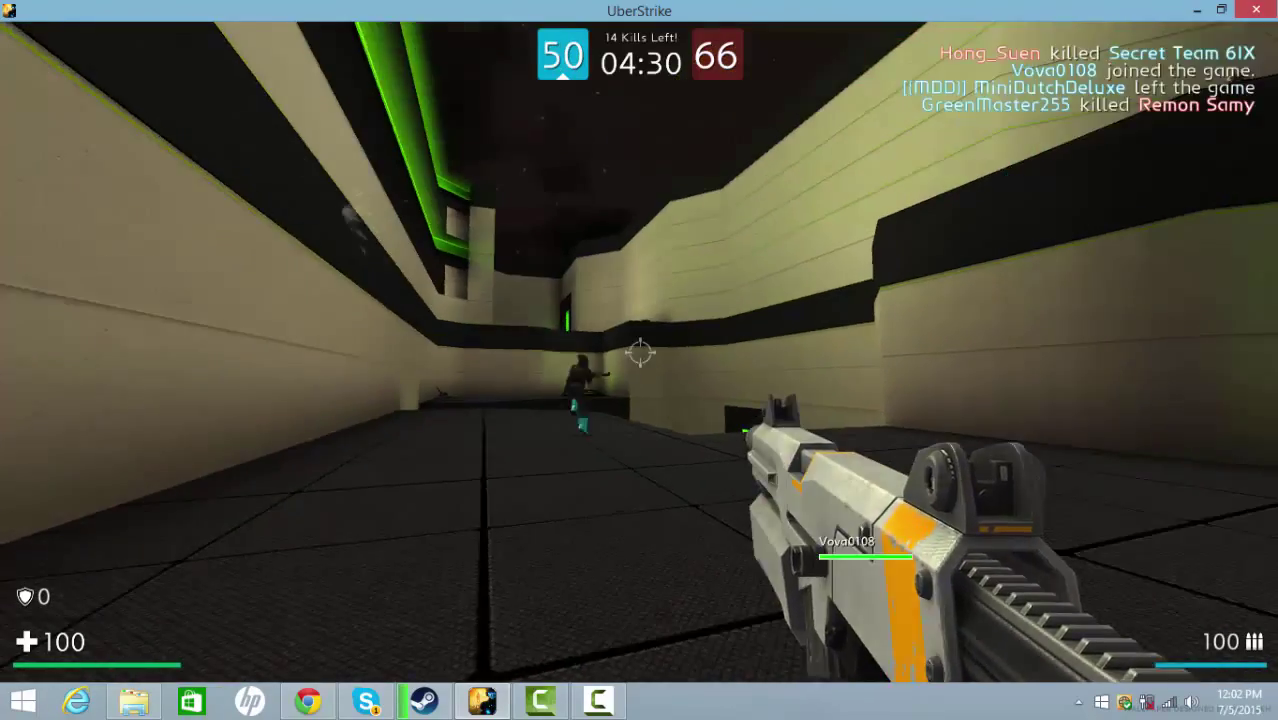
left_click_drag(640, 352, 640, 352)
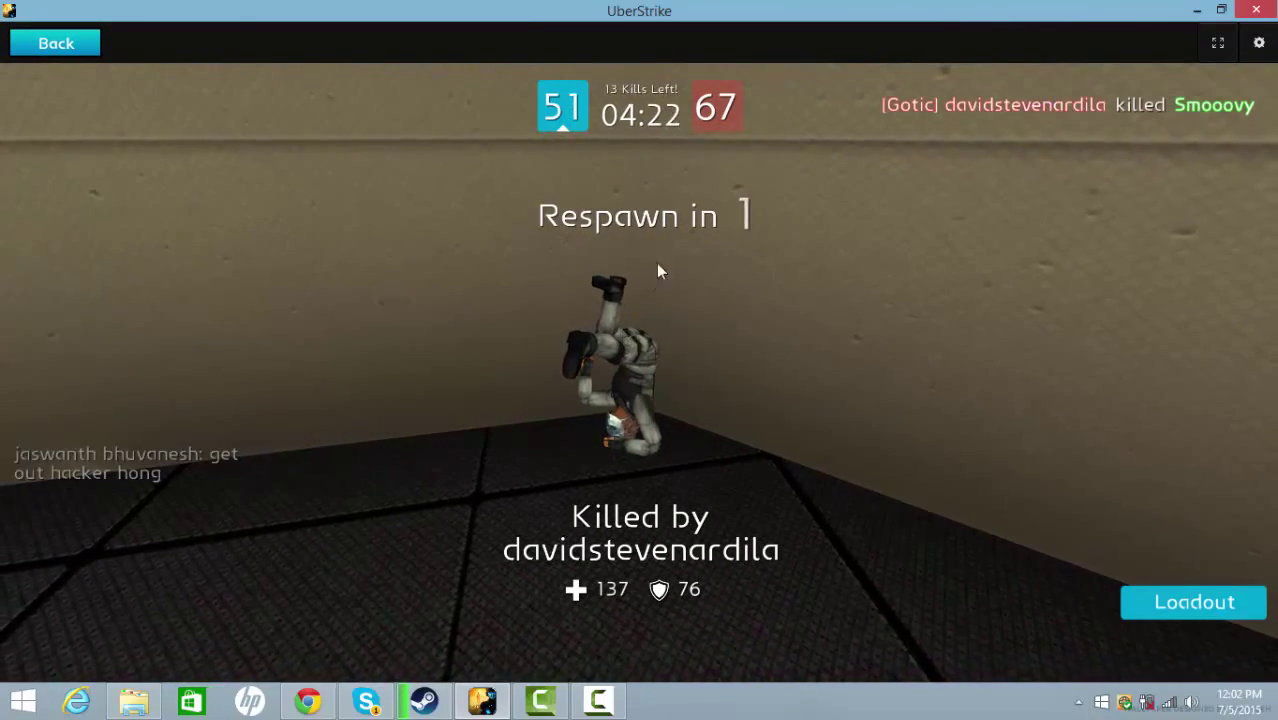
Step: Respawn with the Death Hammer shotgun, cross the map via the jump pad, and blast enemies
left_click(668, 218)
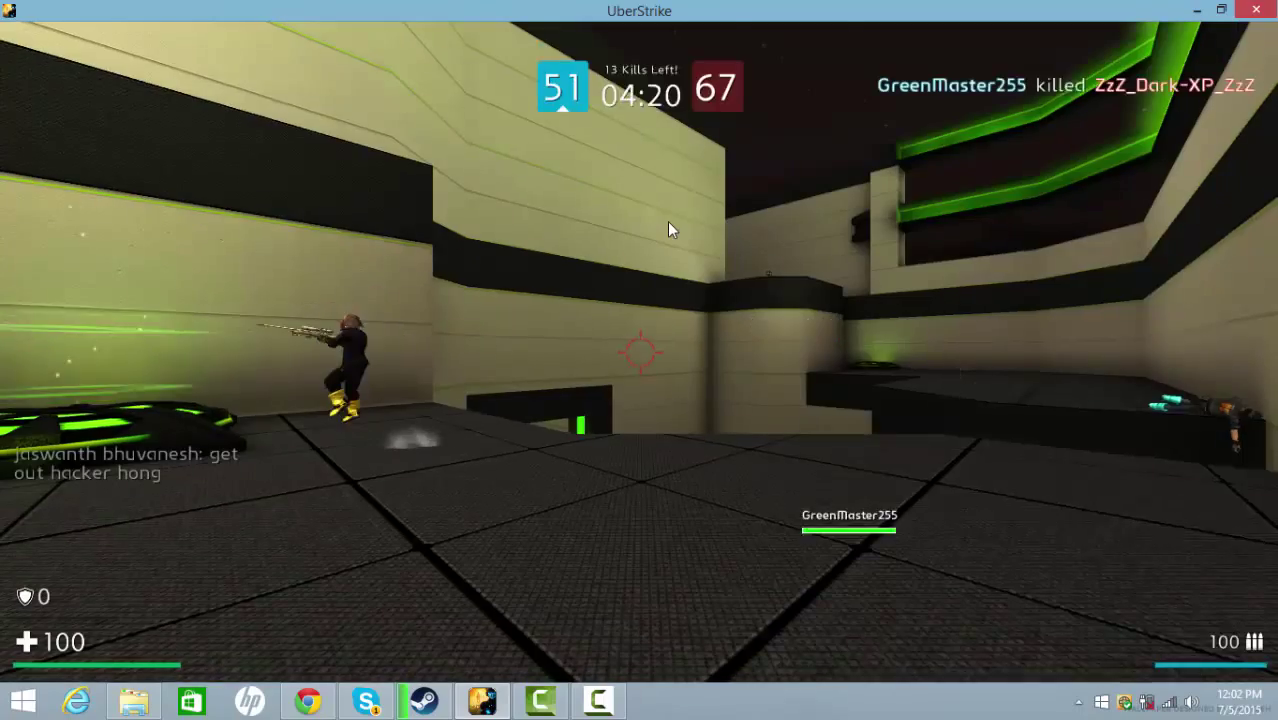
key("3")
key("w")
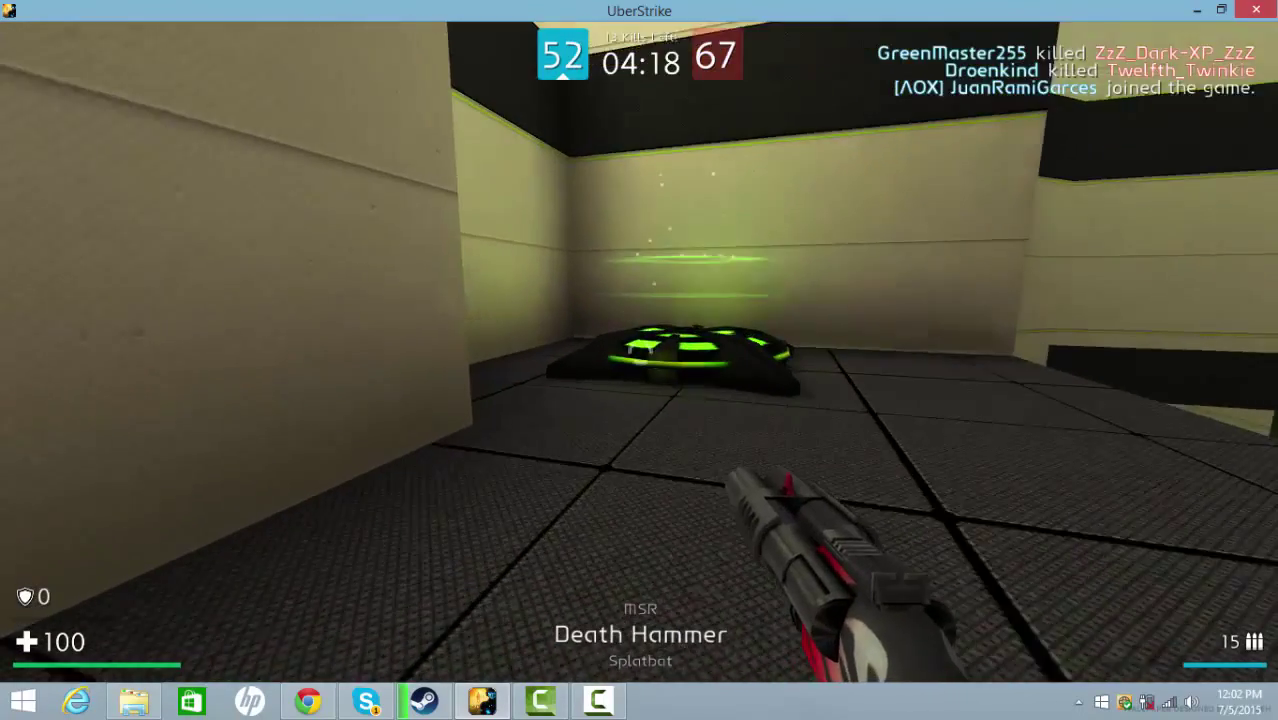
key("w")
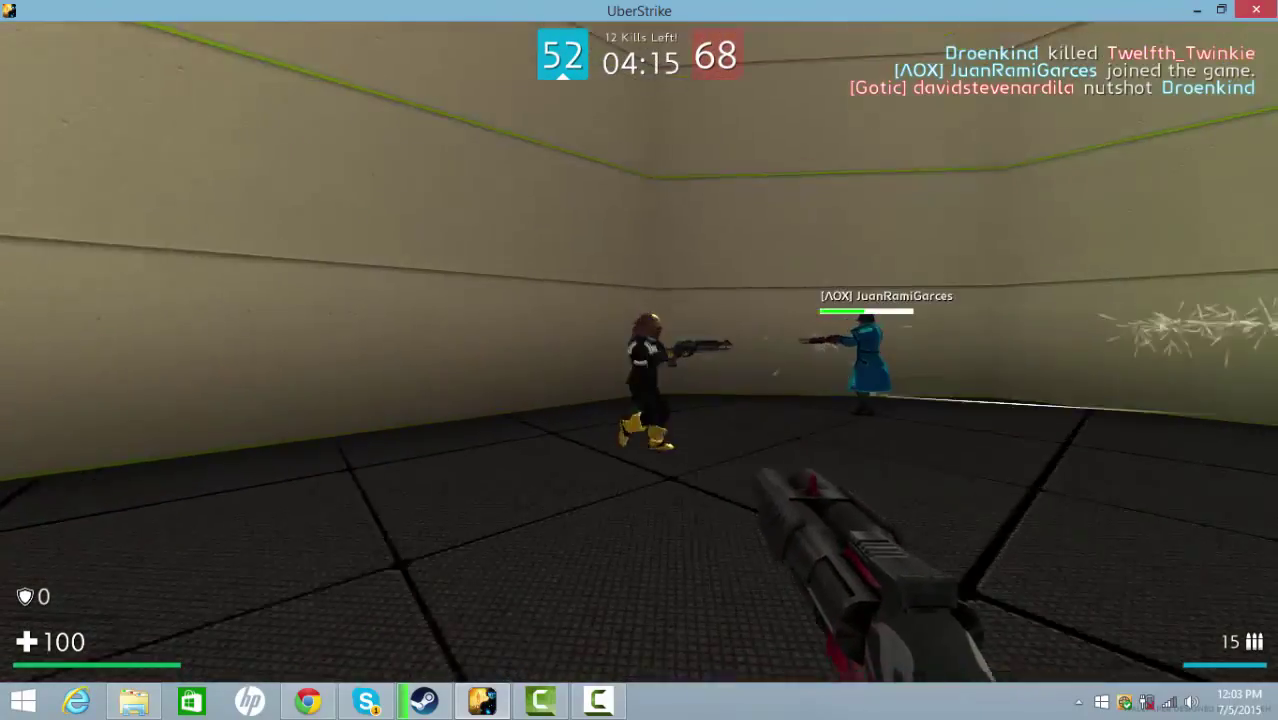
left_click(639, 360)
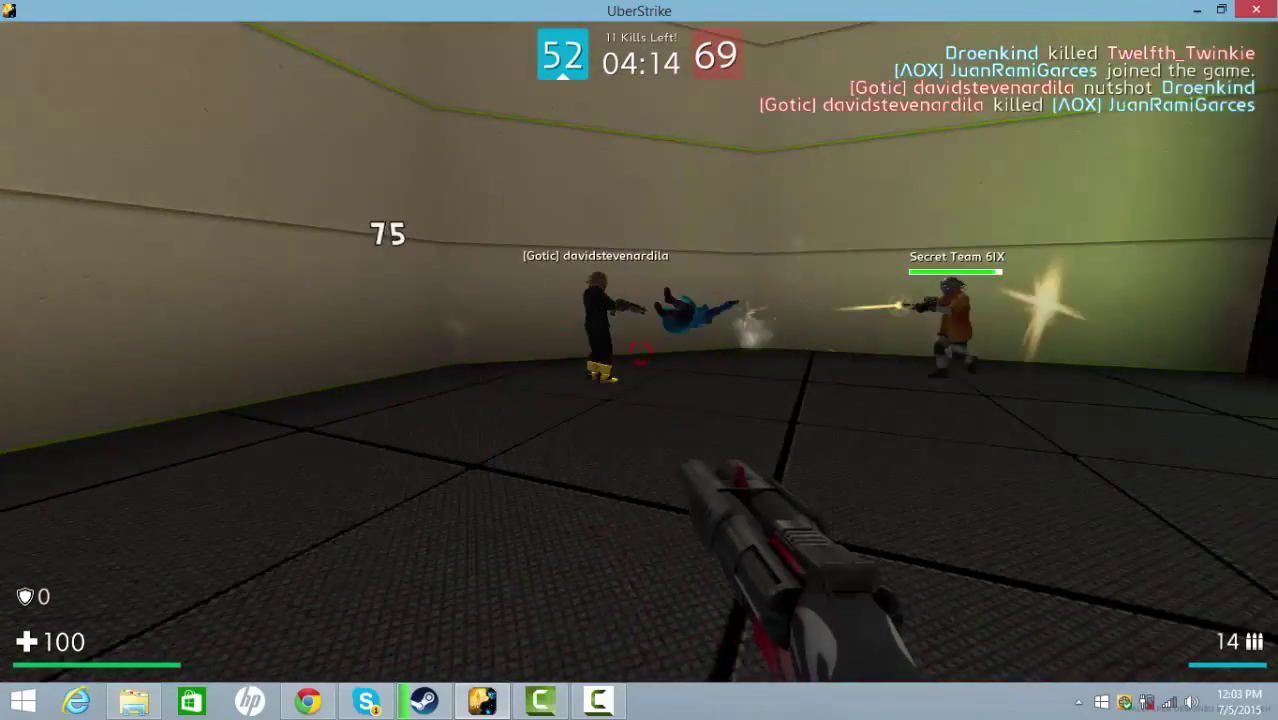
left_click(639, 360)
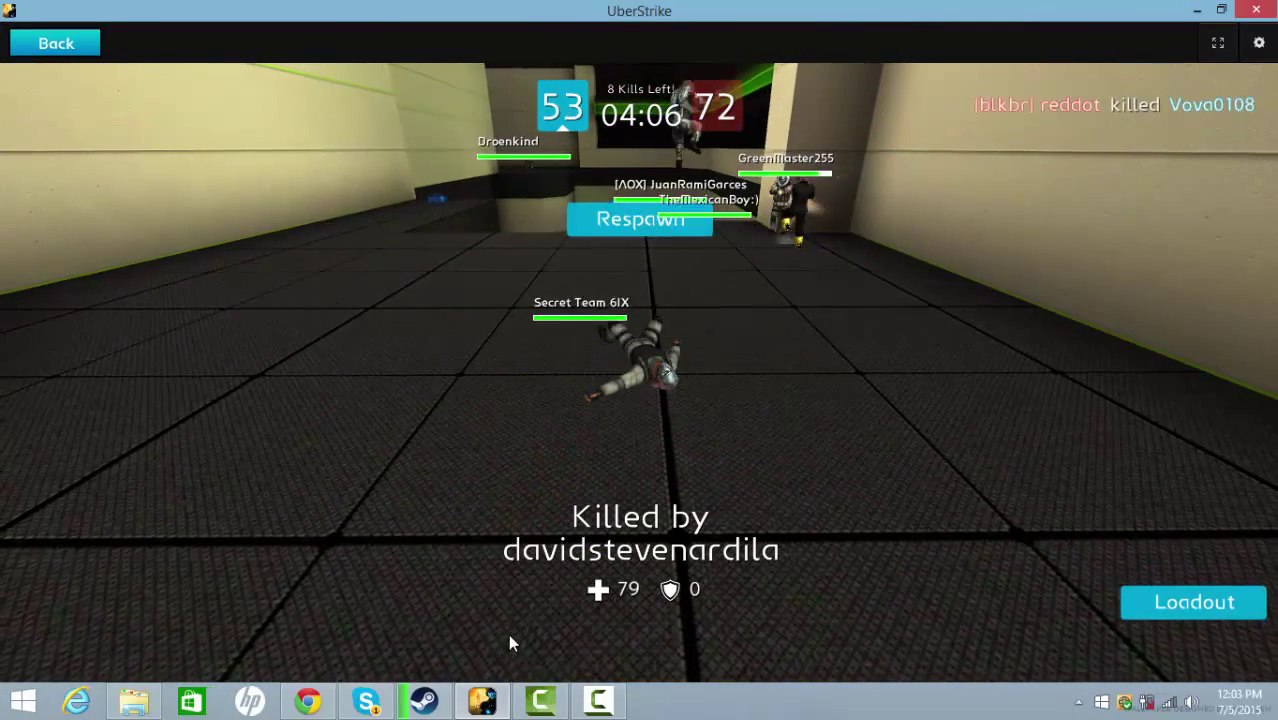
Step: Respawn, pause and resume, then fire from the ledge and drop to the lower floor
left_click(642, 227)
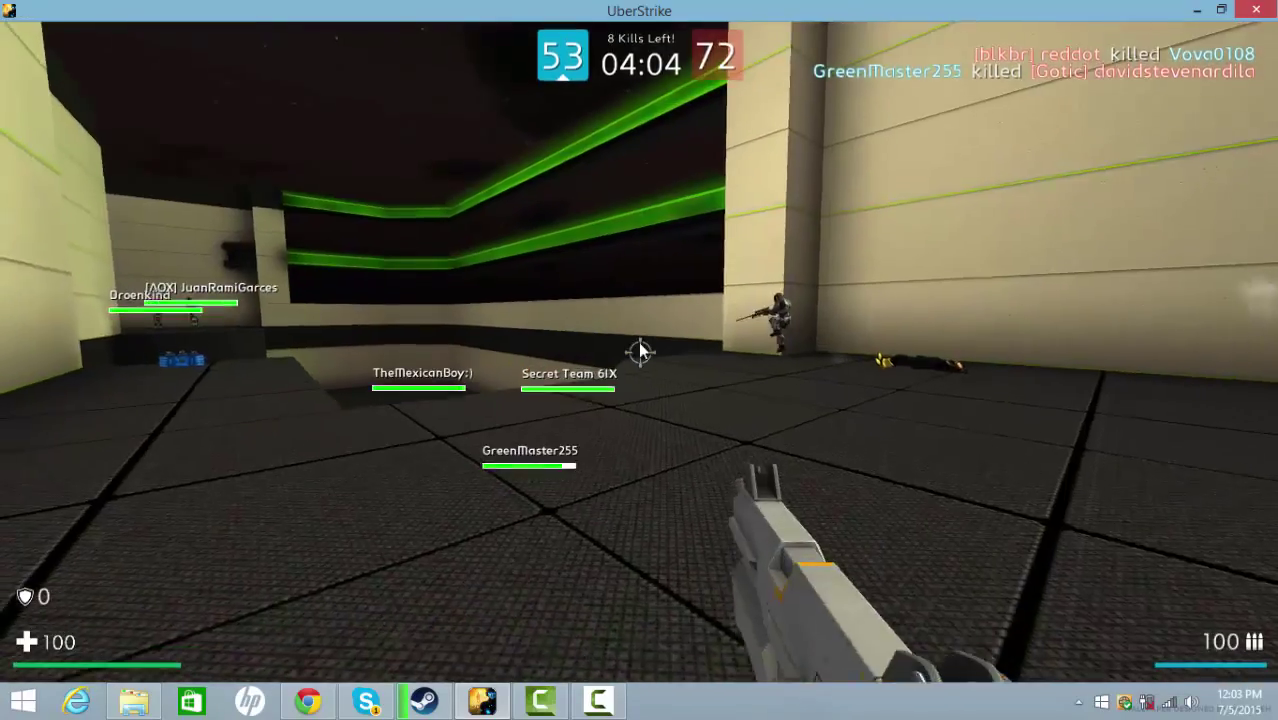
key("Escape")
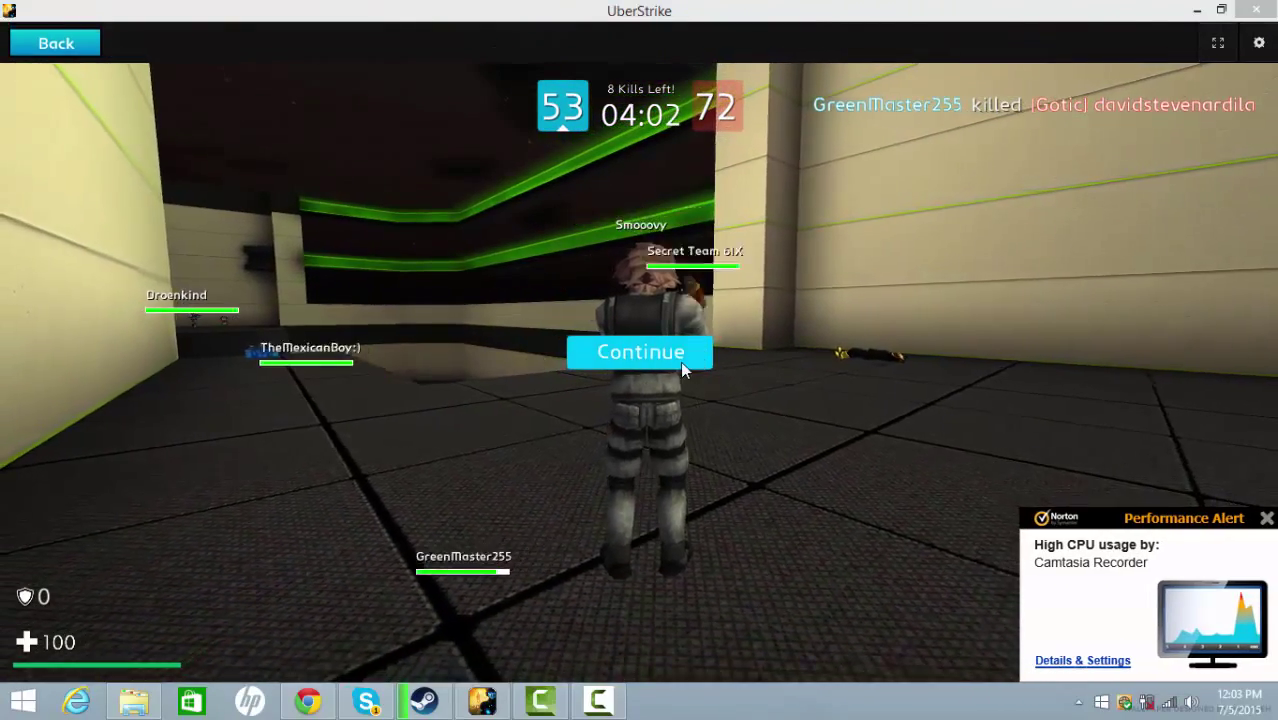
left_click(640, 352)
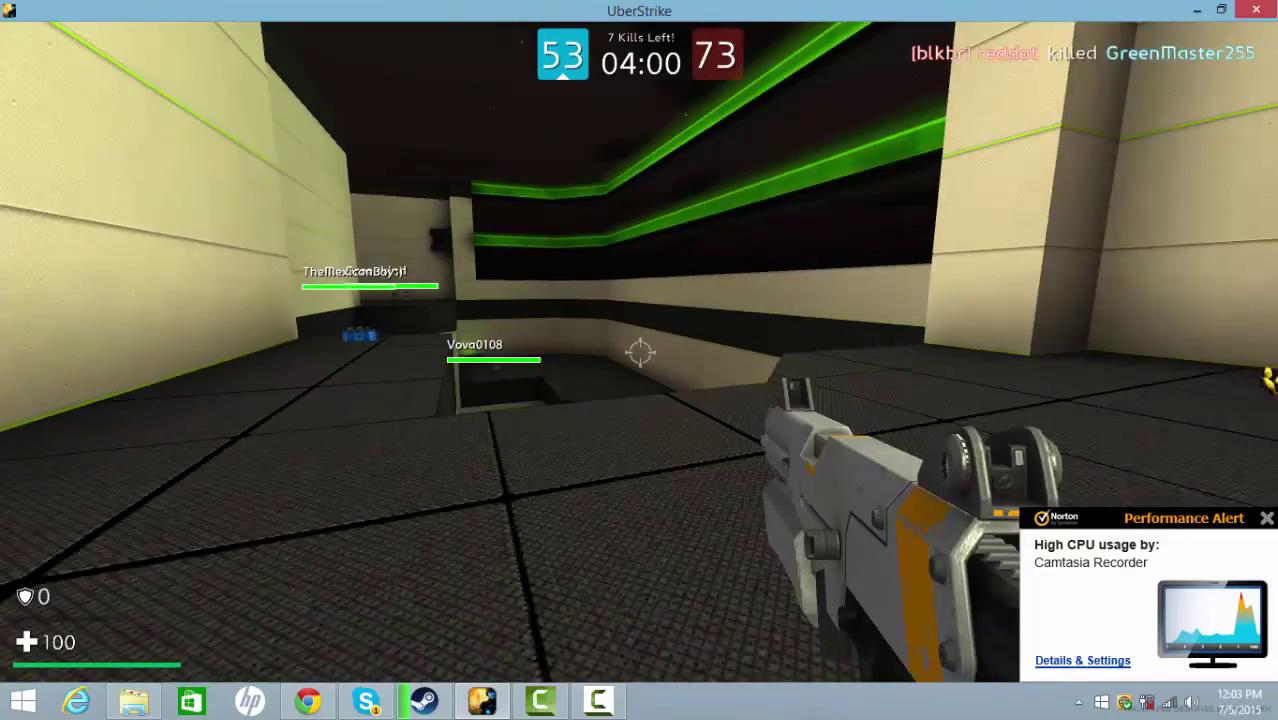
key("w")
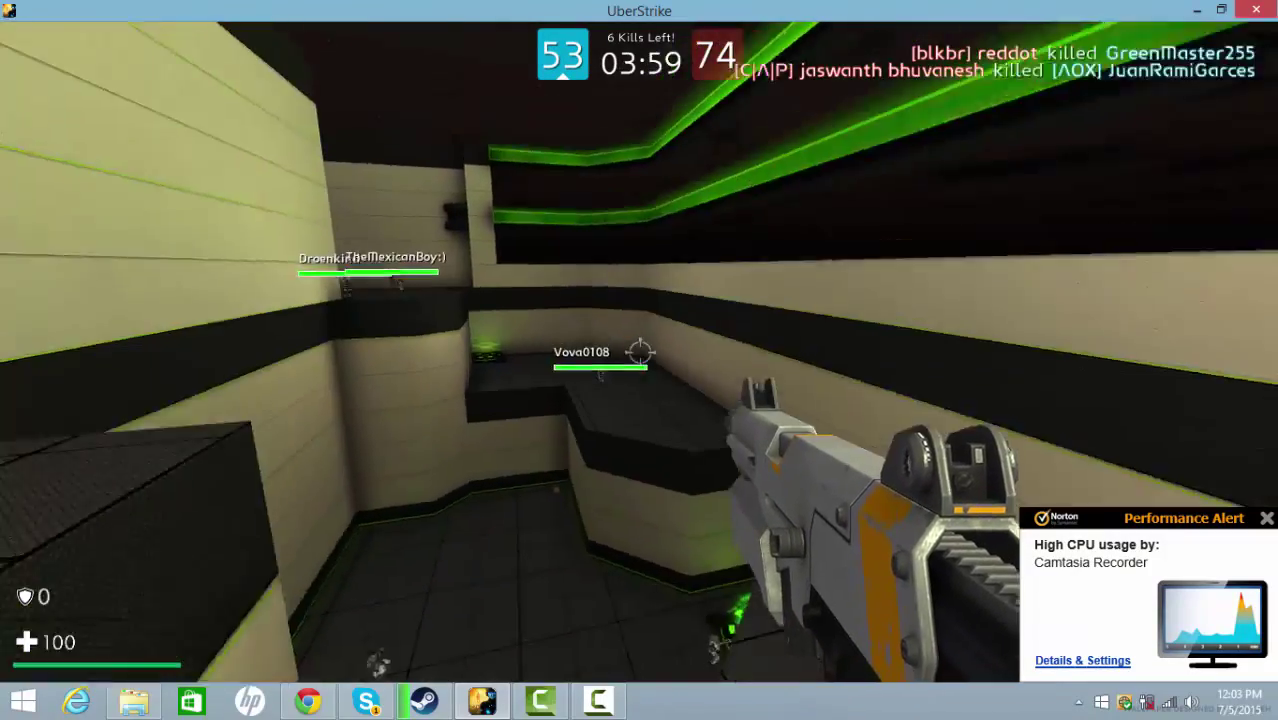
left_click(640, 352)
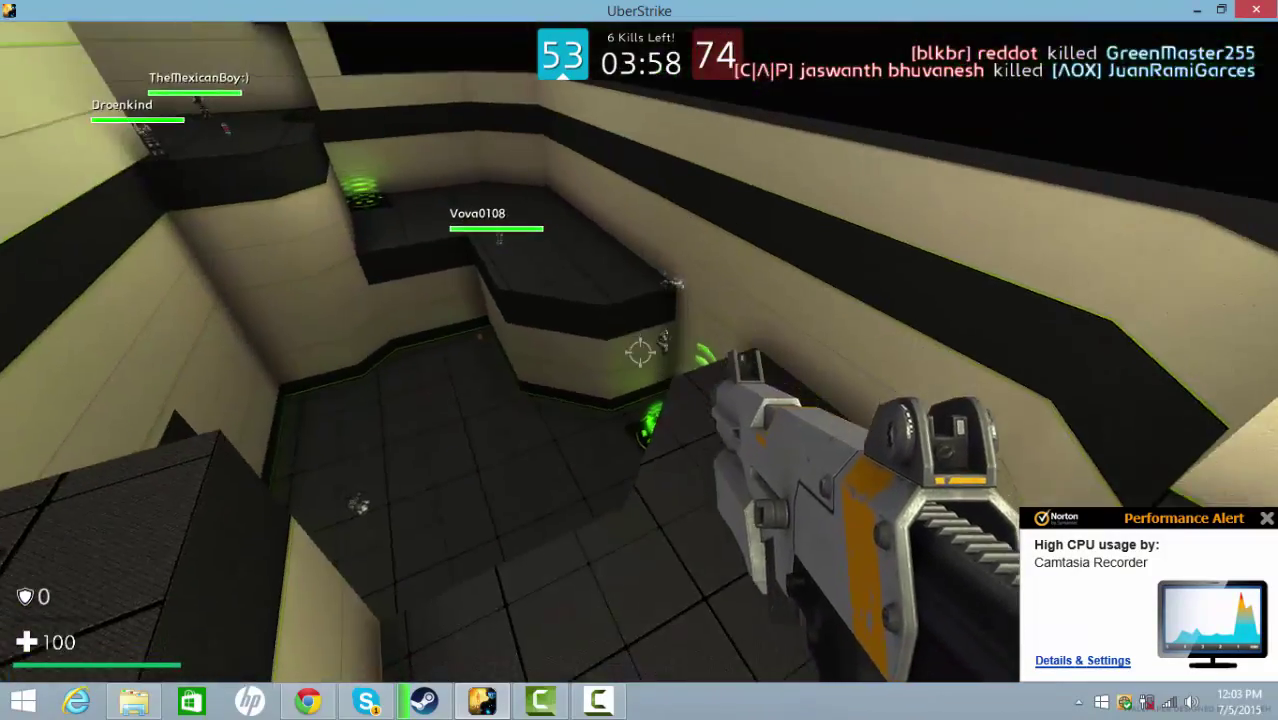
key("w")
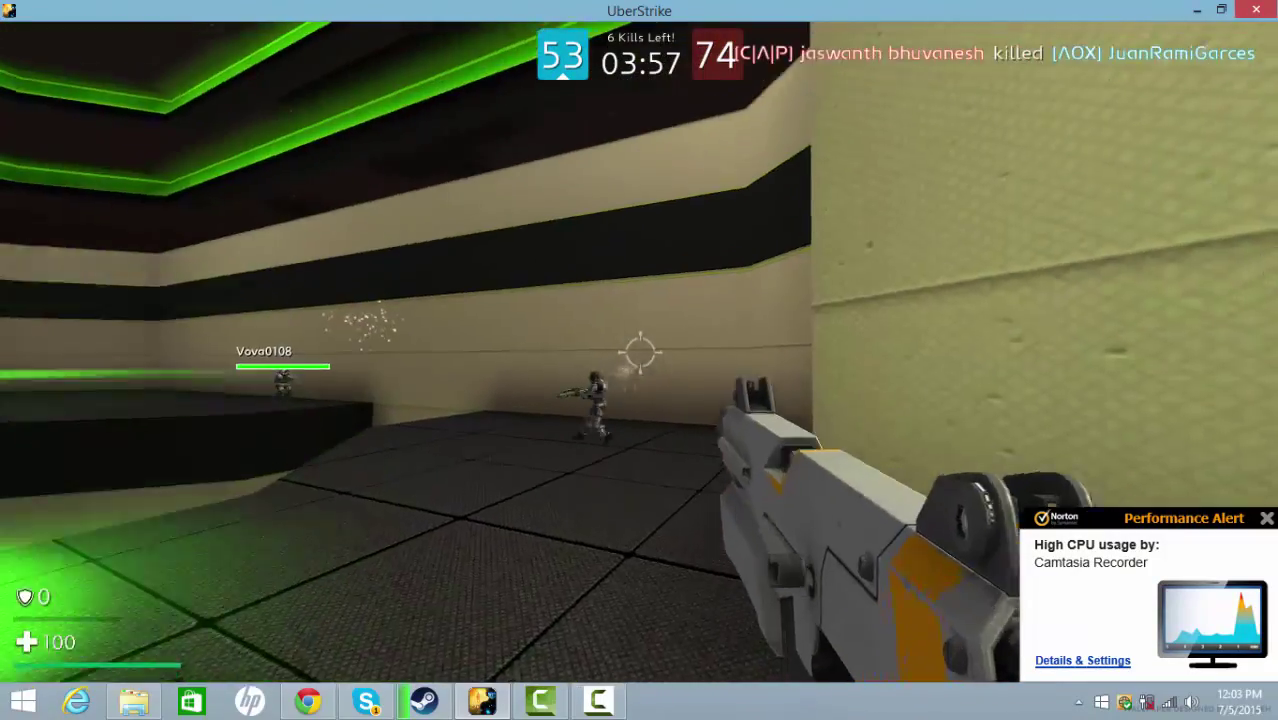
Step: Fire at nearby enemies, dismiss the level 3 notice, and exit the end-of-match results
left_click(640, 352)
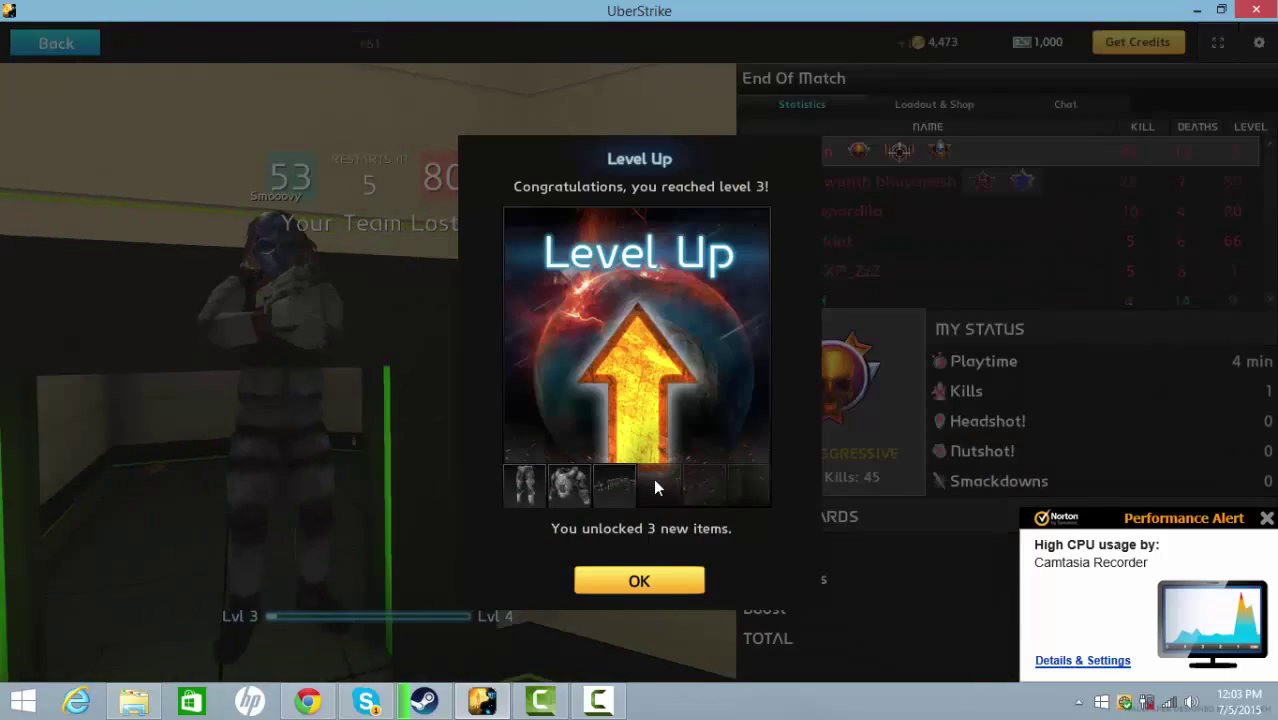
left_click(655, 591)
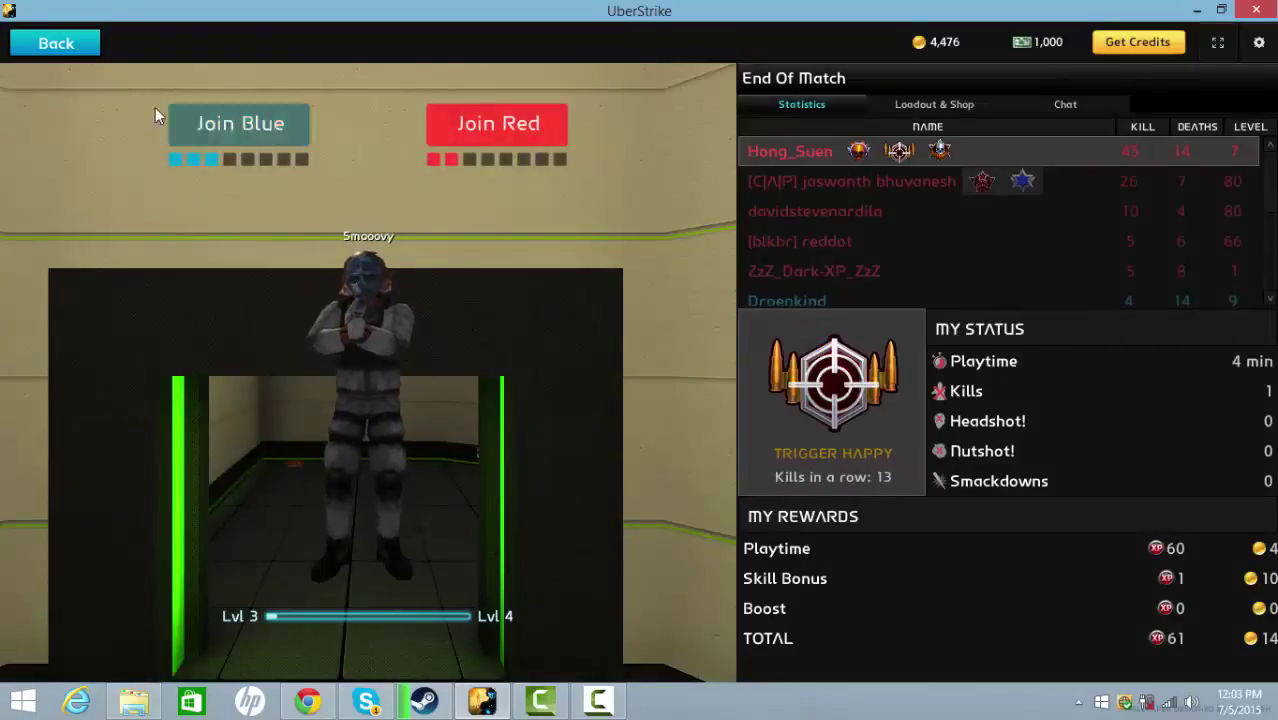
left_click(56, 43)
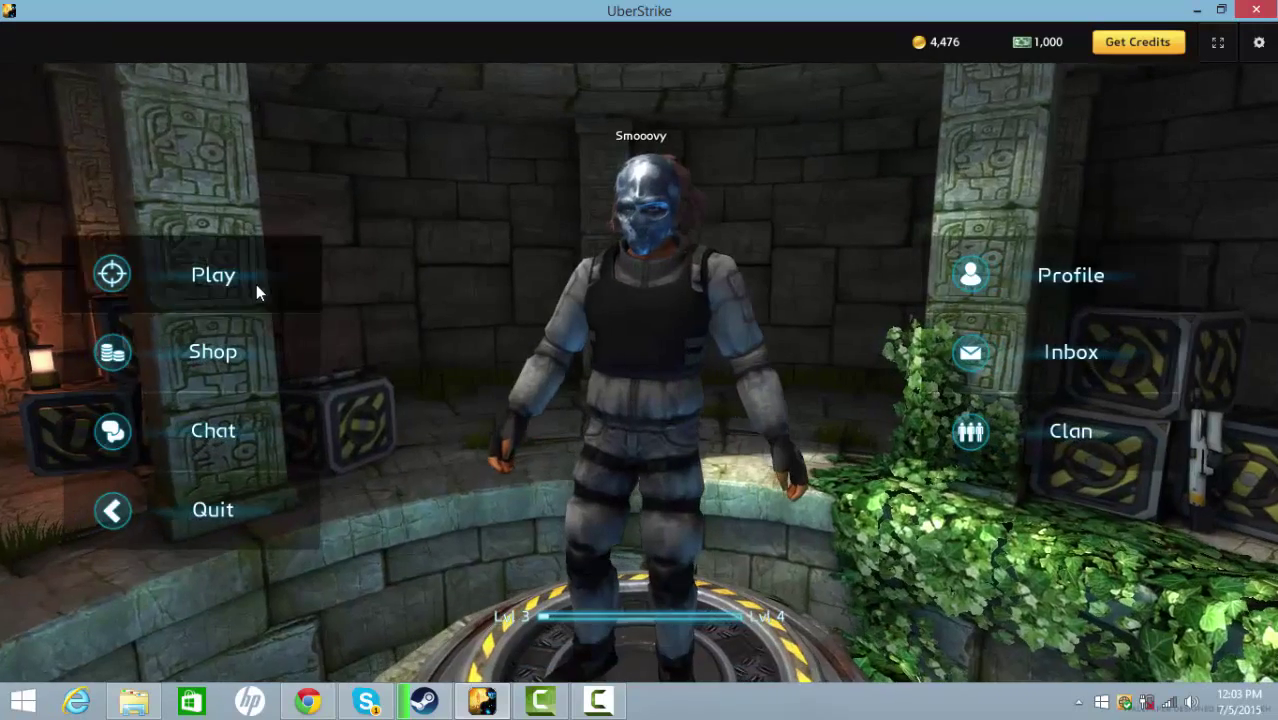
Step: Open the game list, dismiss the full-game rejection, and join the Contra Terrorista match
left_click(256, 284)
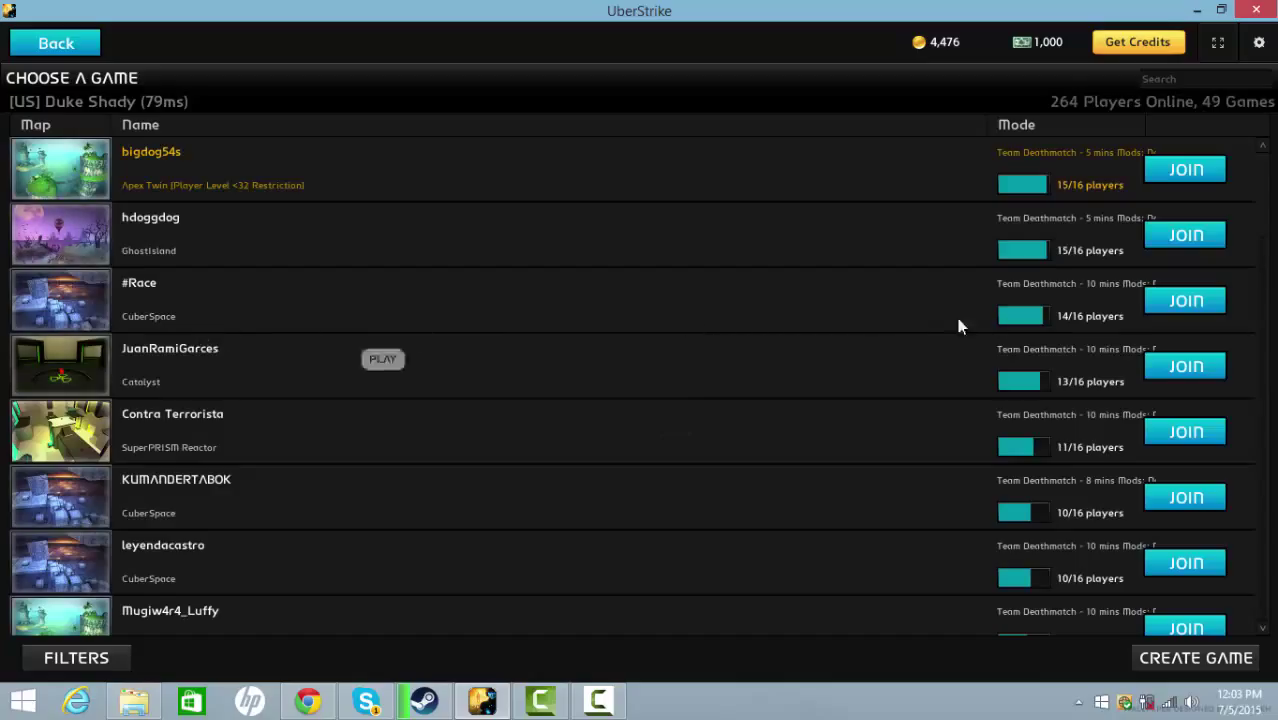
left_click(1186, 235)
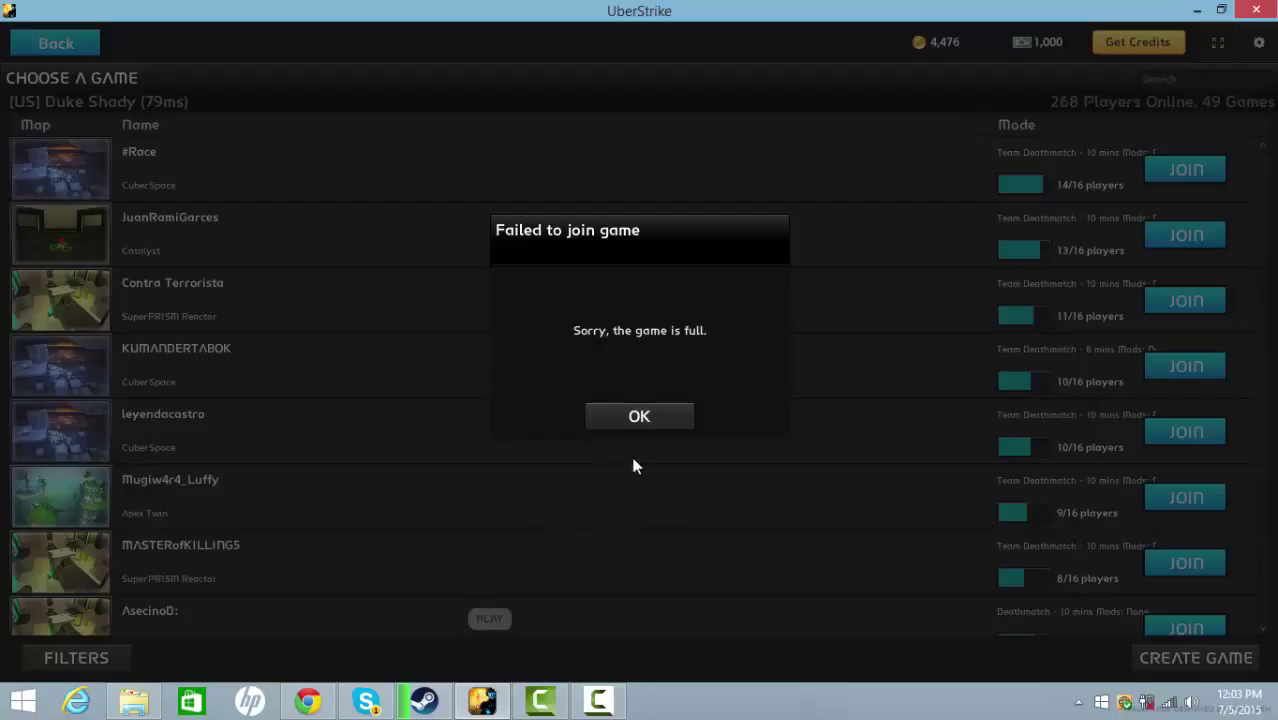
left_click(639, 416)
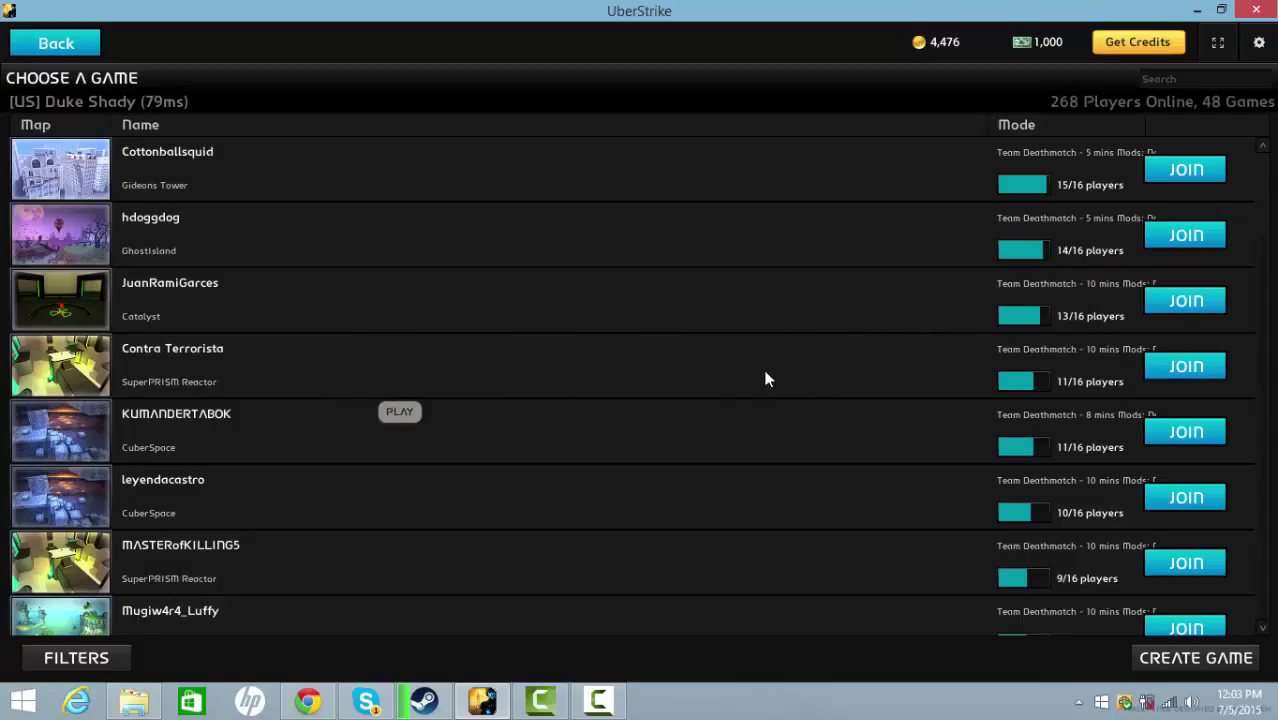
left_click(1185, 366)
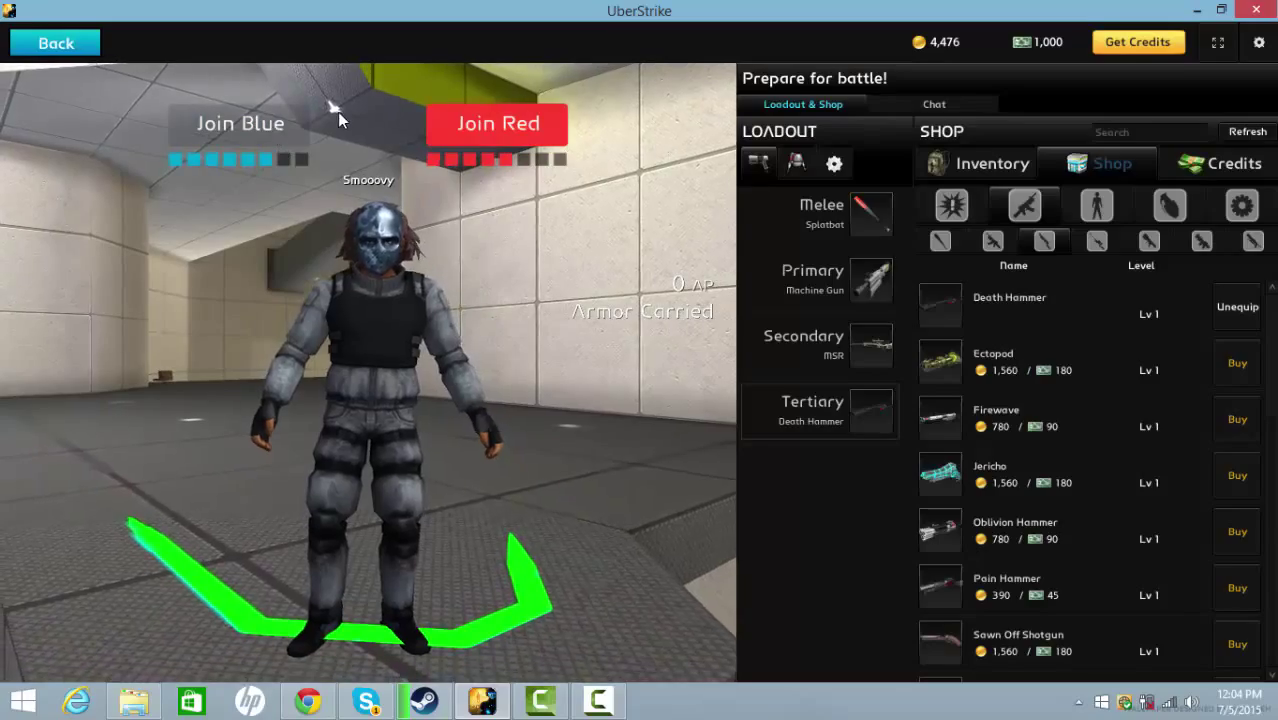
Step: Join the Red team, grab the Big Armor, and shoot enemies in the tiled room
left_click(497, 123)
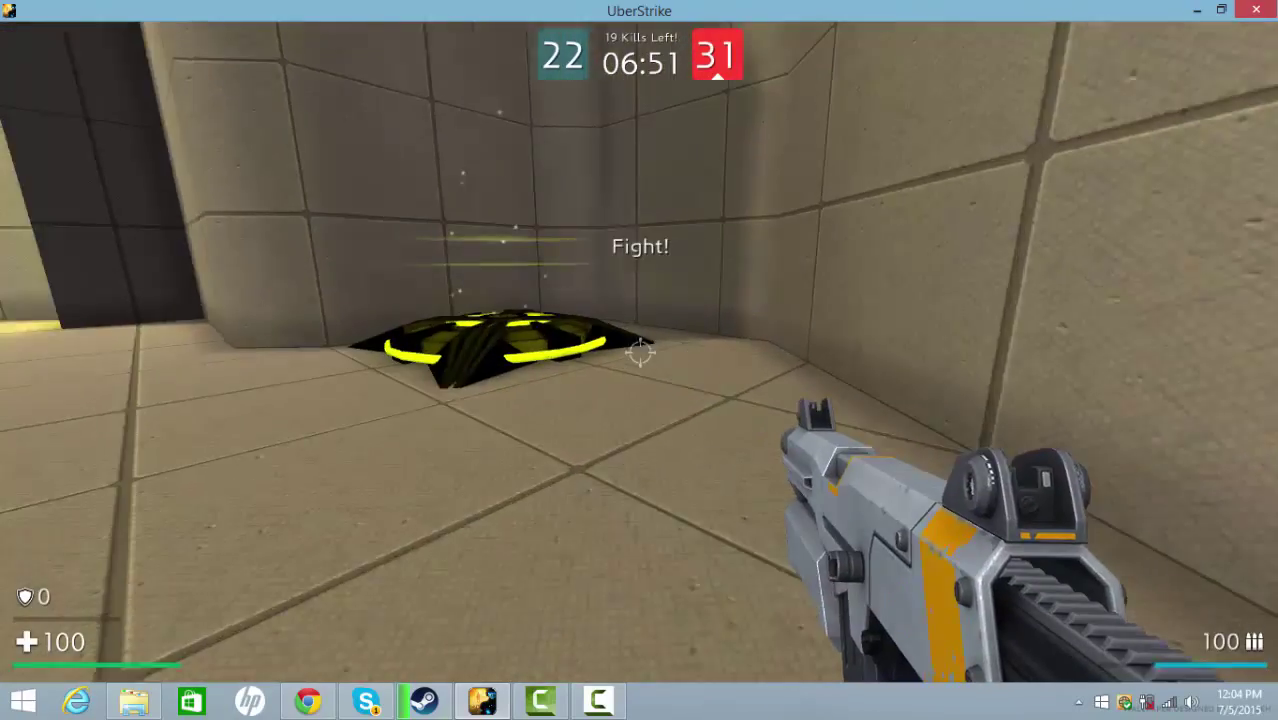
key("w")
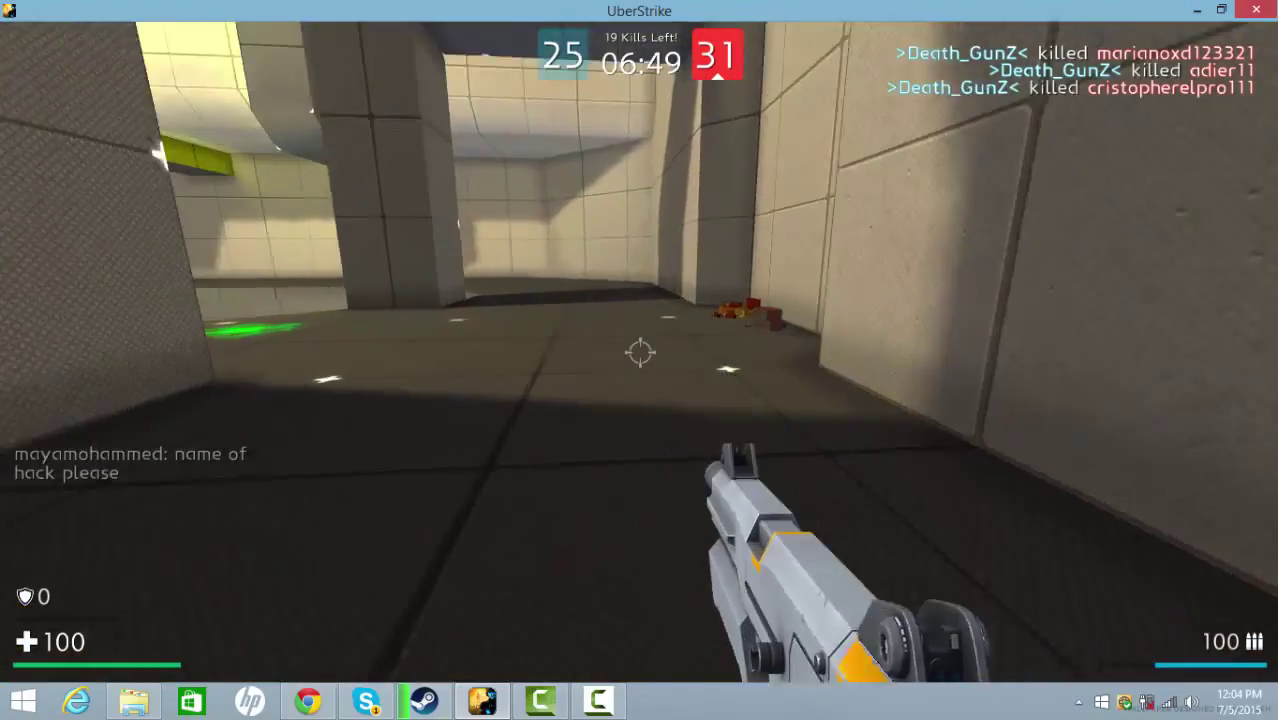
key("w")
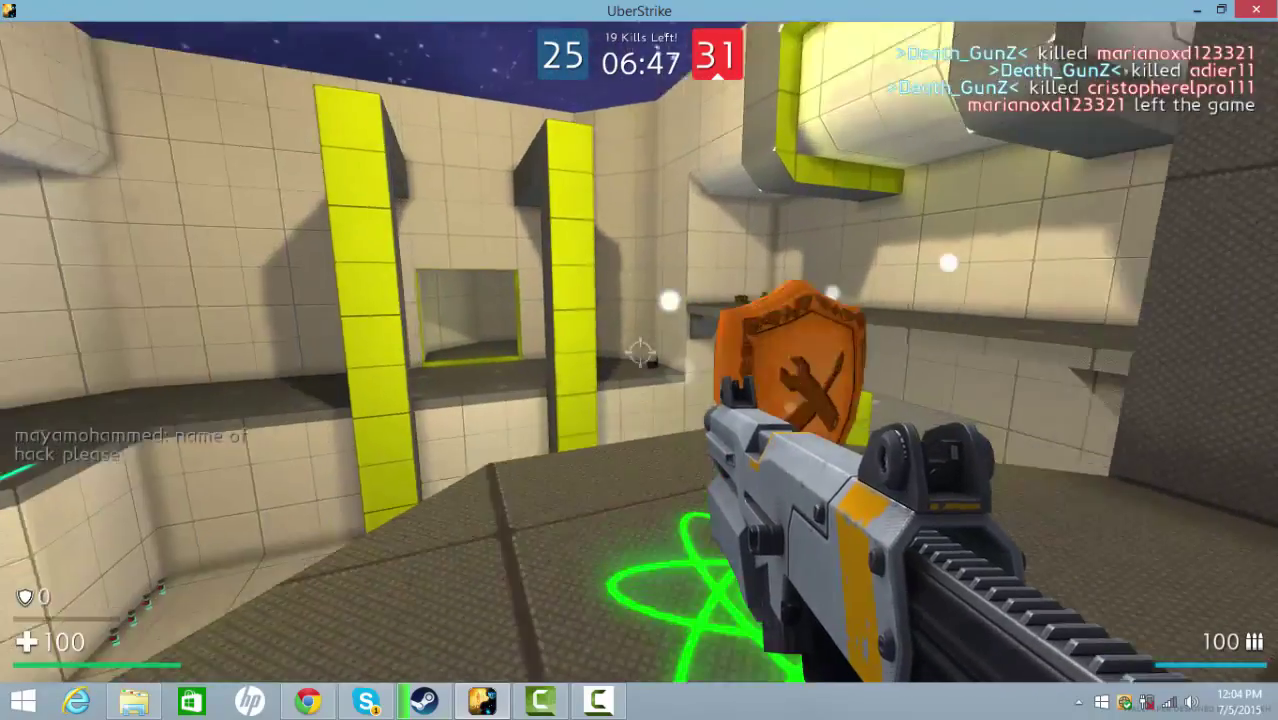
key("w")
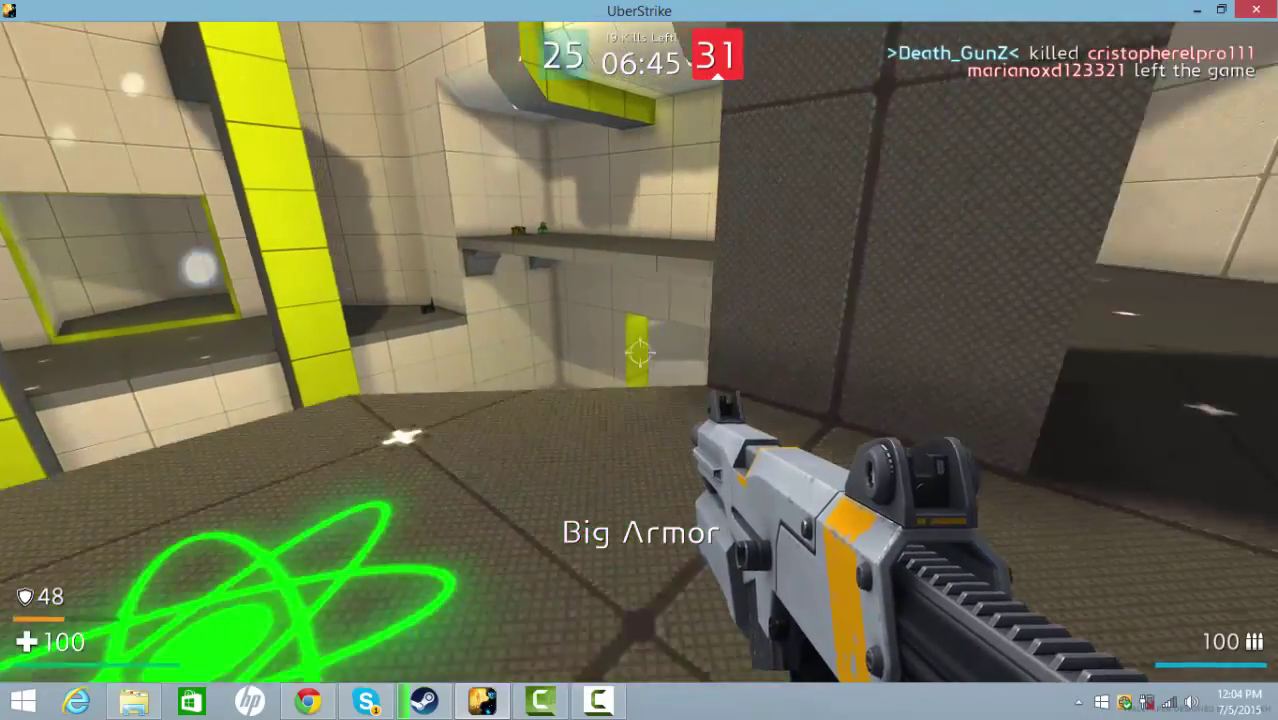
key("w")
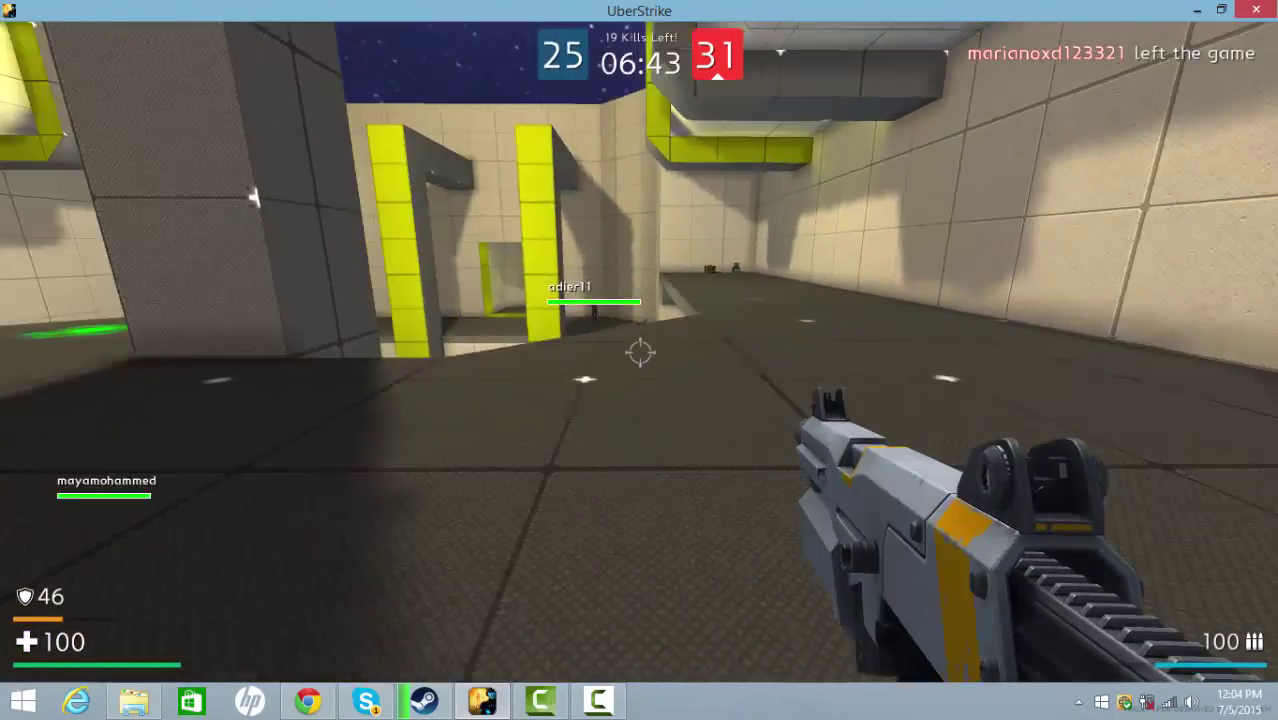
key("w")
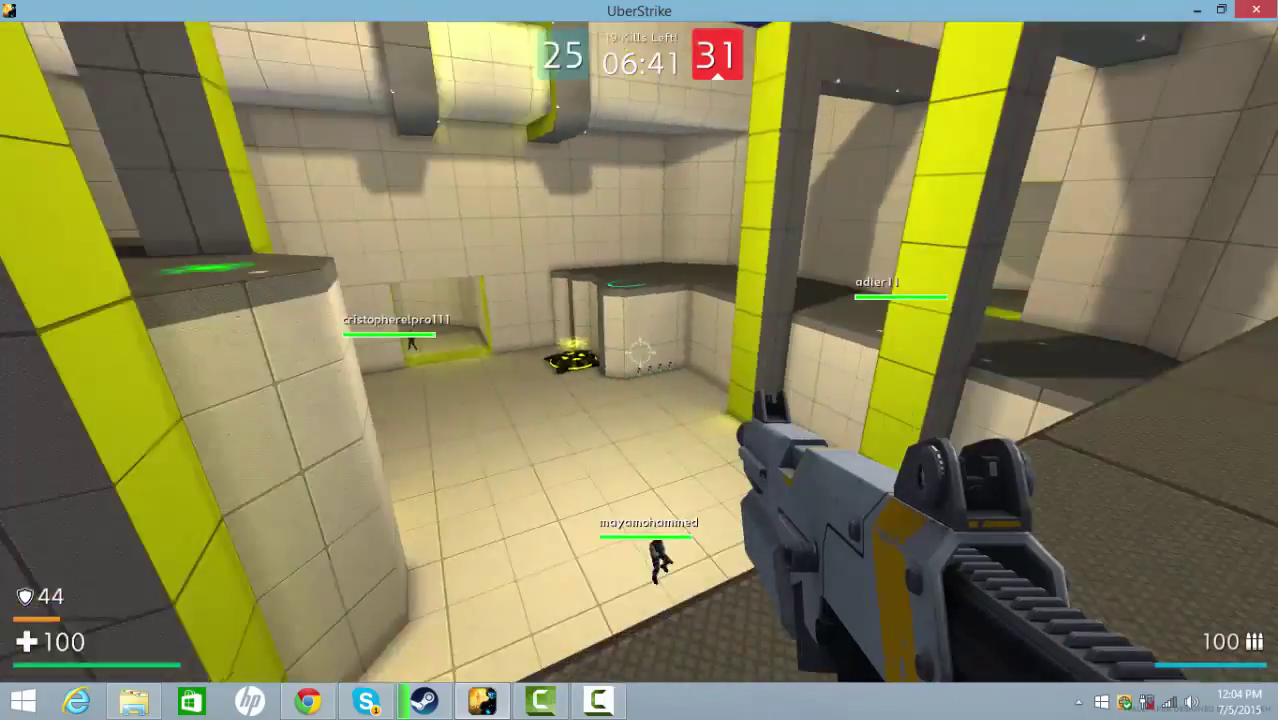
left_click(640, 355)
left_click(640, 355)
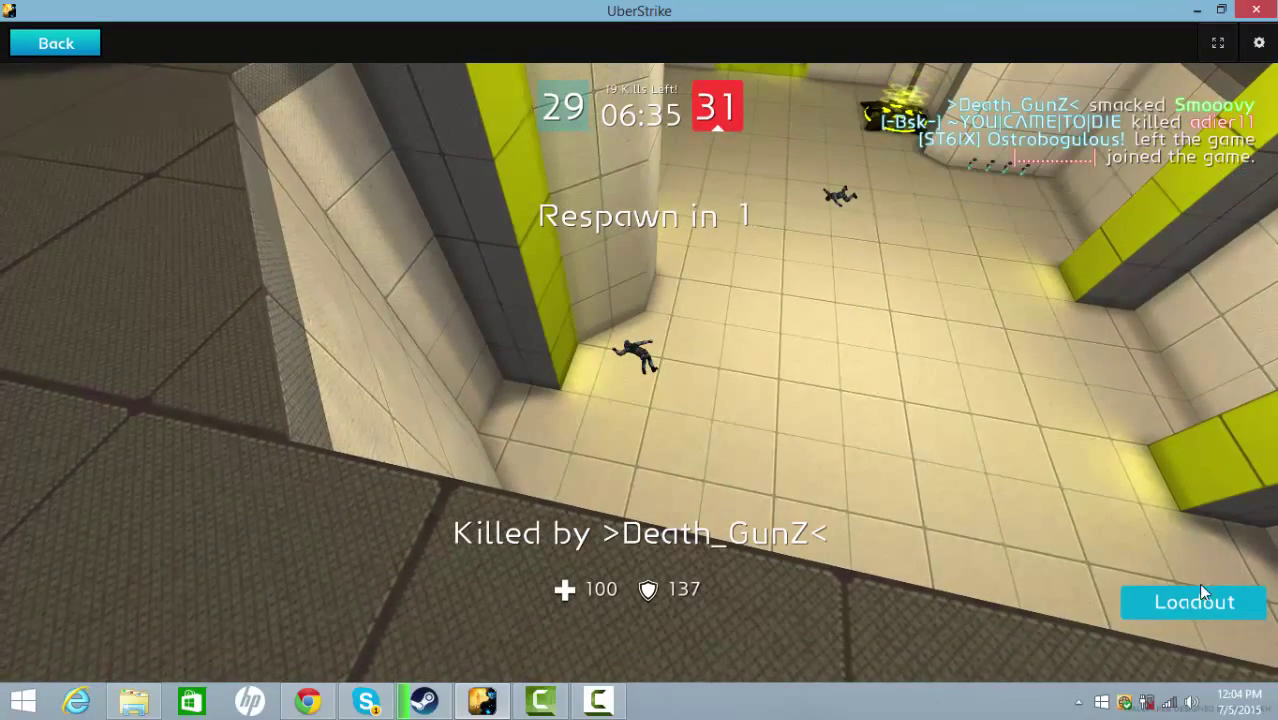
Step: Respawn twice, attacking nearby opponents and moving around the arena
left_click(640, 218)
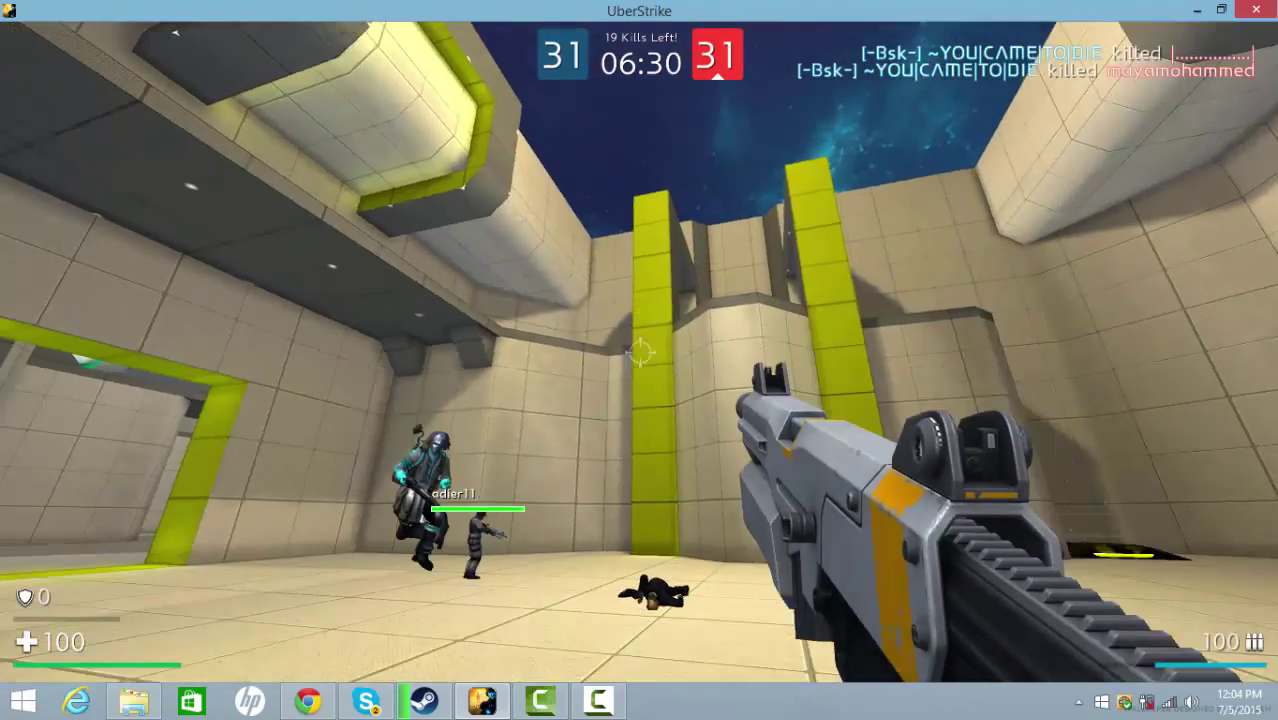
left_click(639, 352)
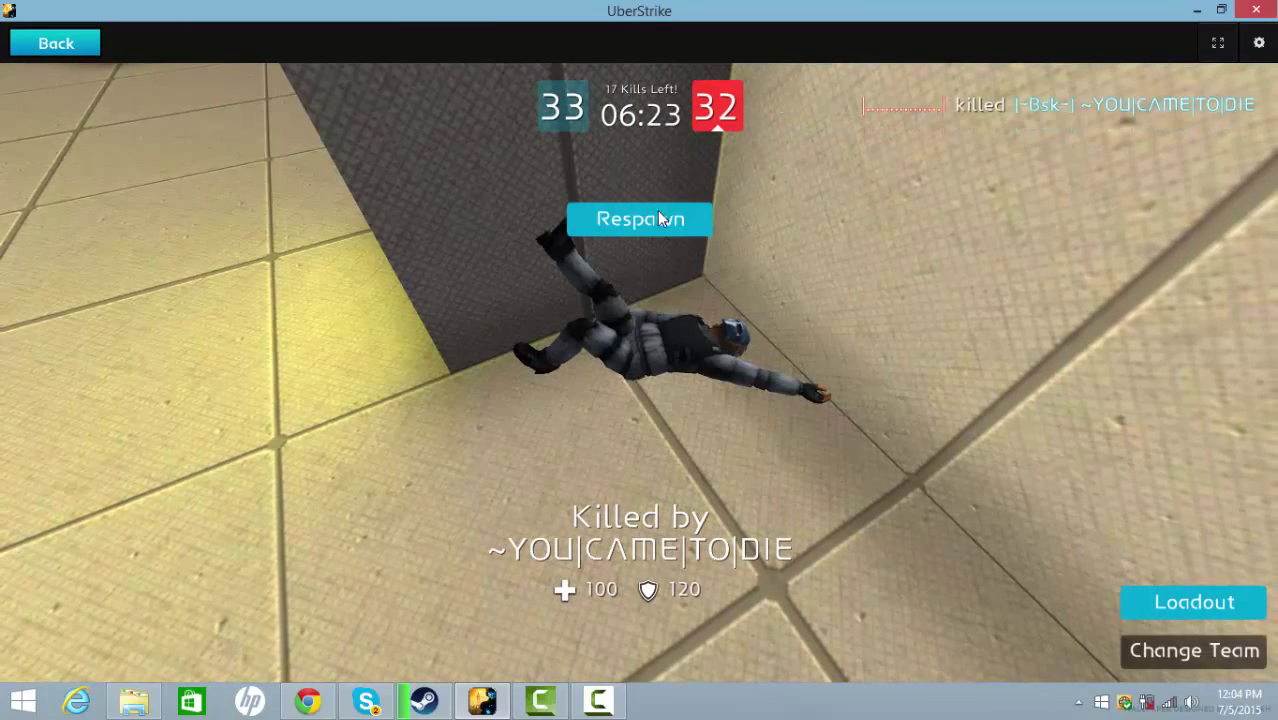
left_click(659, 222)
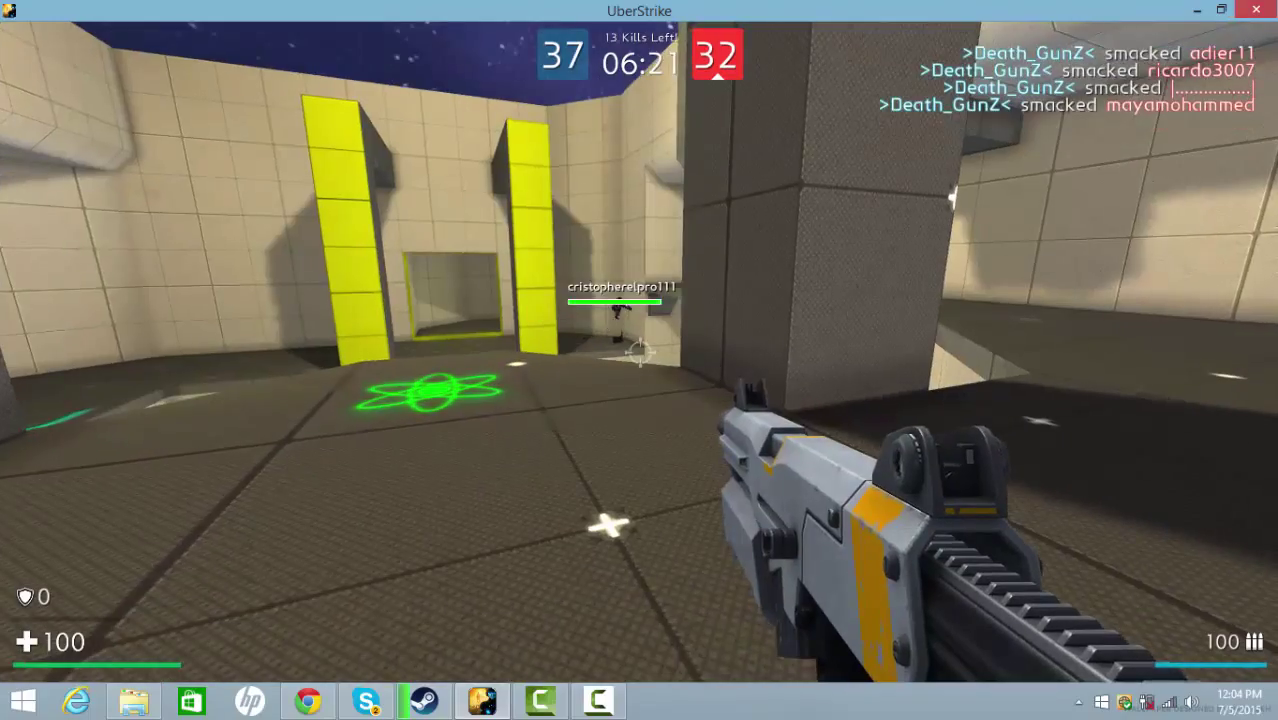
left_click(620, 305)
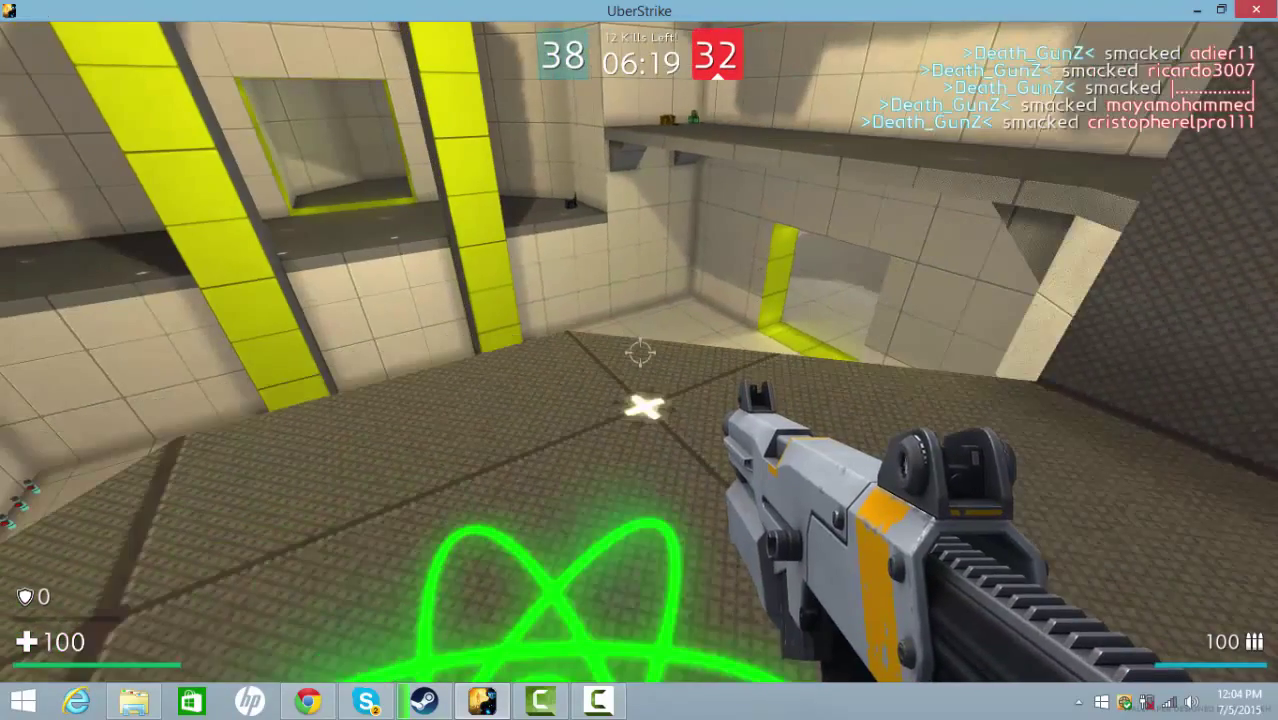
key("w")
key("w")
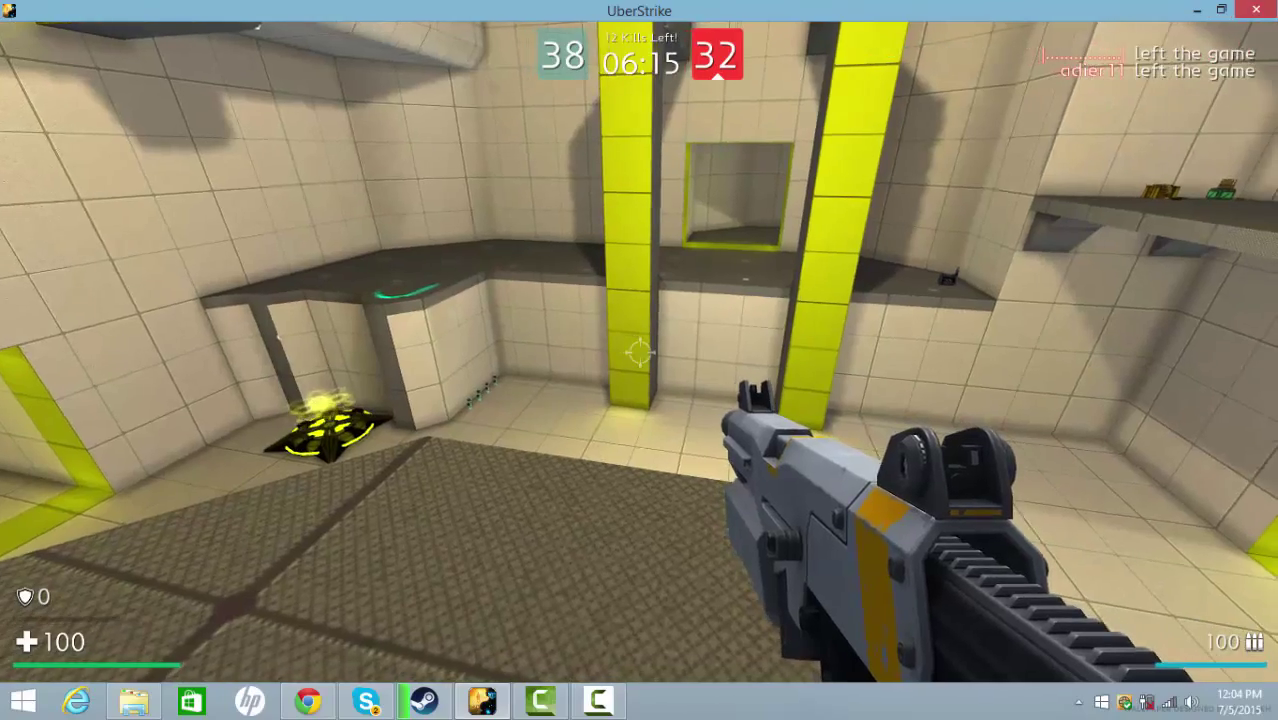
key("a")
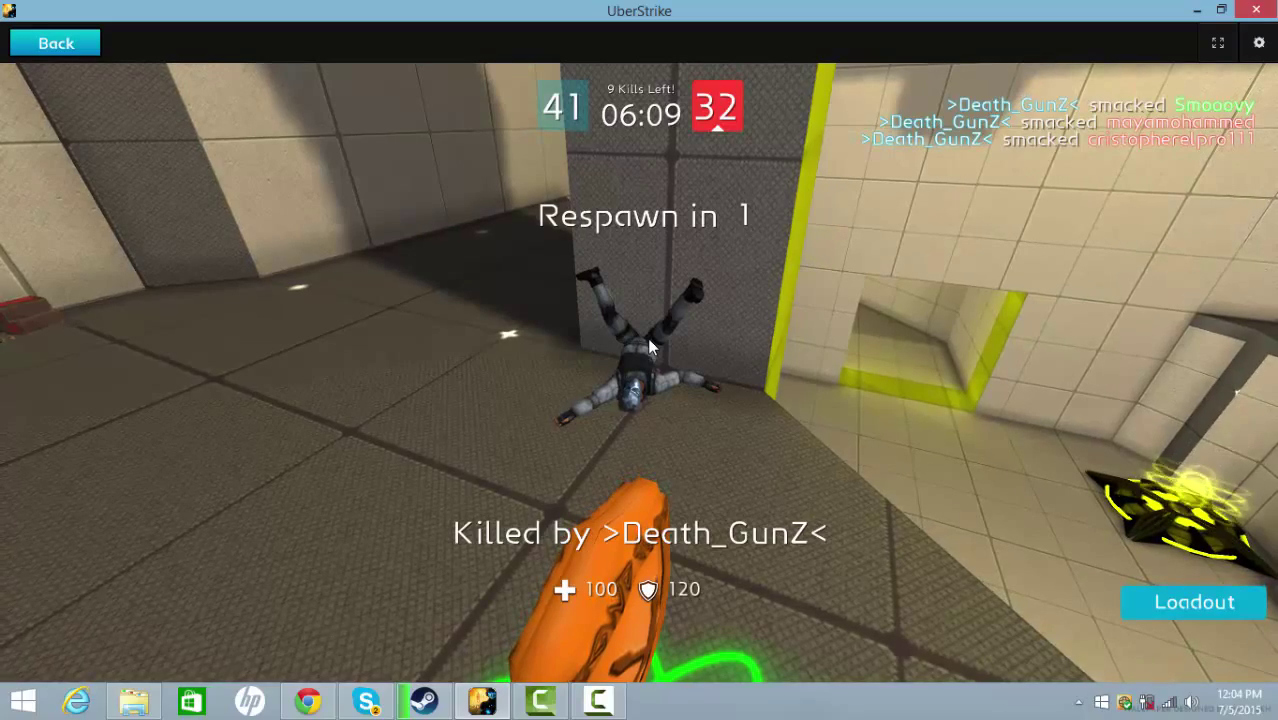
Step: Respawn, fire at enemies, and walk to the armor pickup while fighting an opponent
left_click(648, 238)
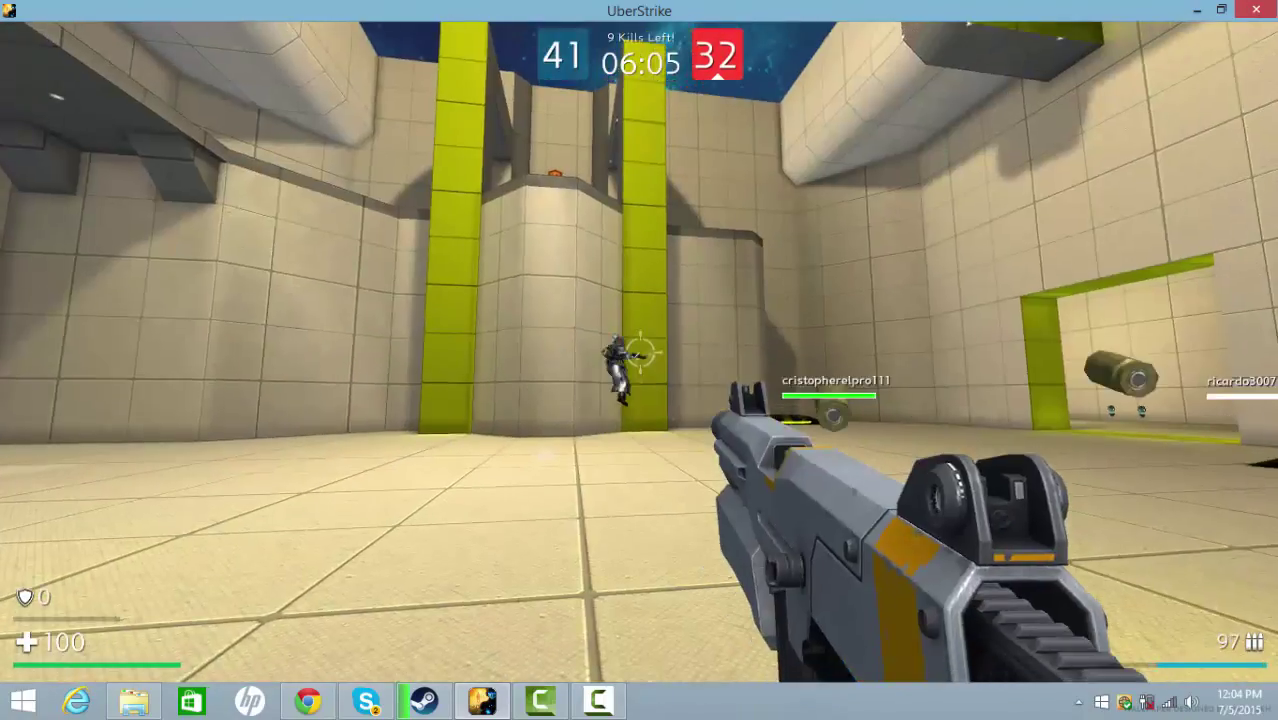
left_click_drag(639, 352, 639, 352)
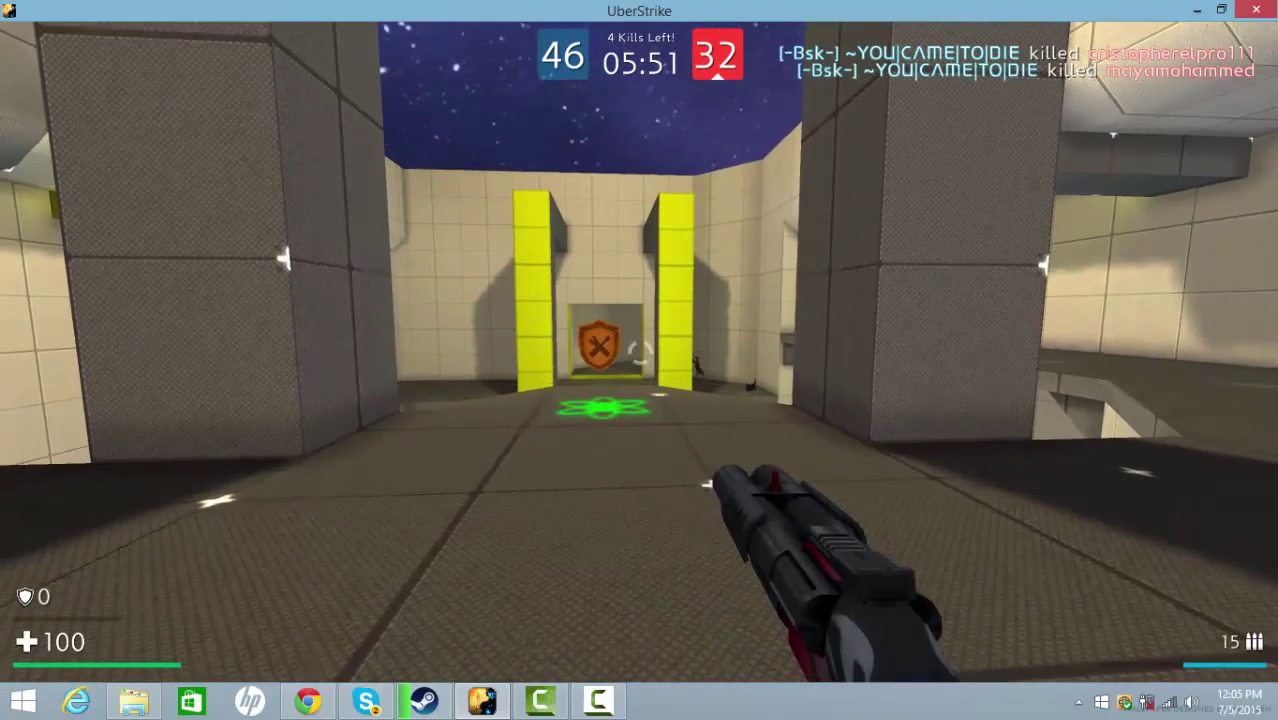
key("w")
key("w")
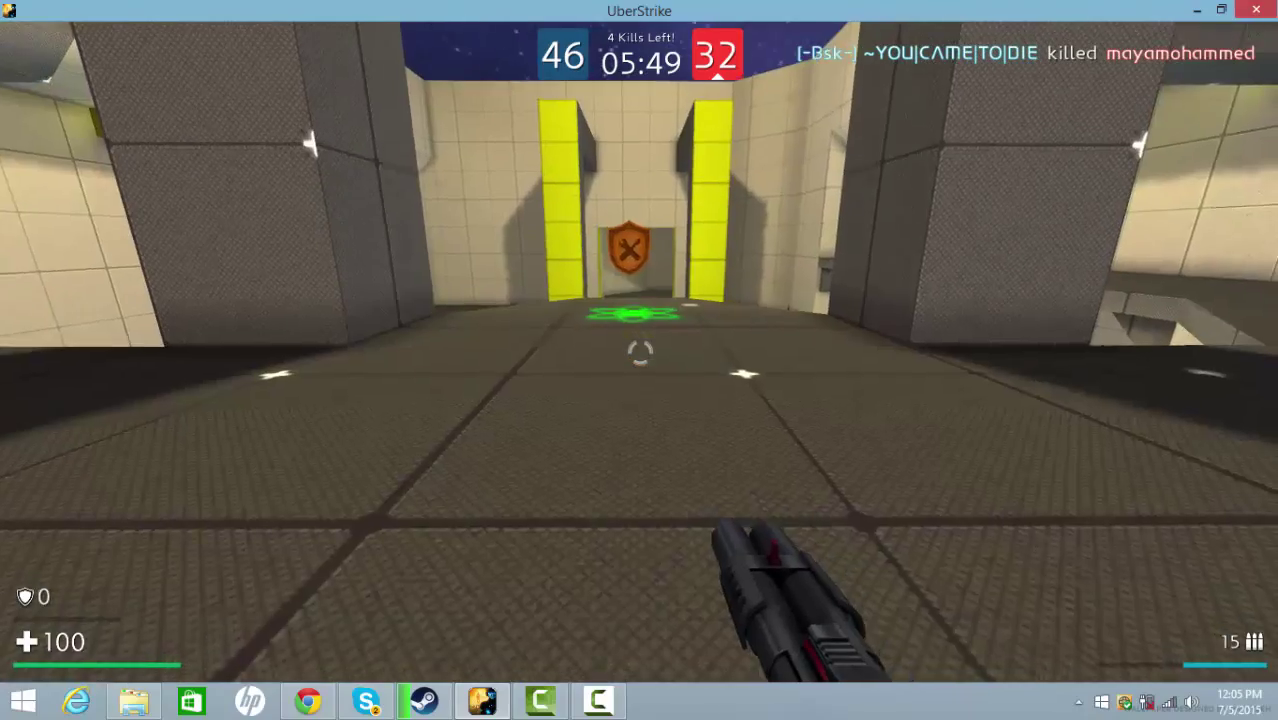
key("w")
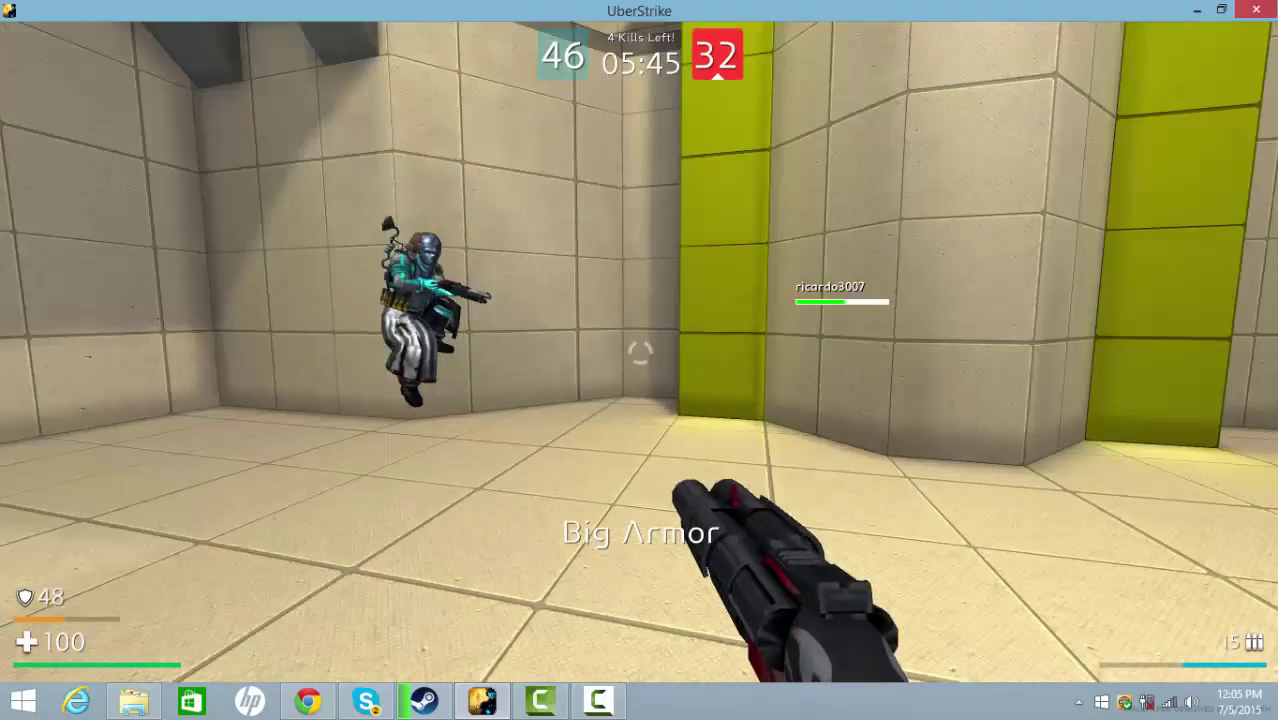
left_click(639, 350)
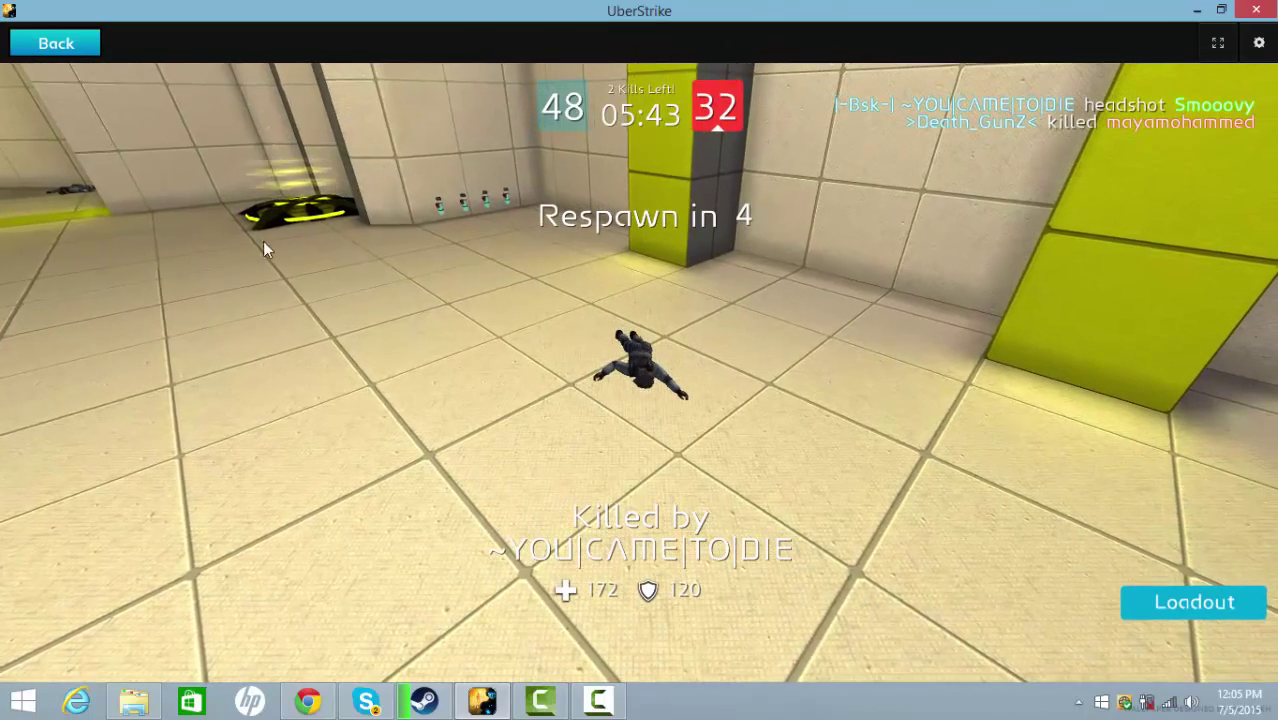
Step: Cancel leaving the match from the Leaving Game dialog and respawn into the round
left_click(56, 43)
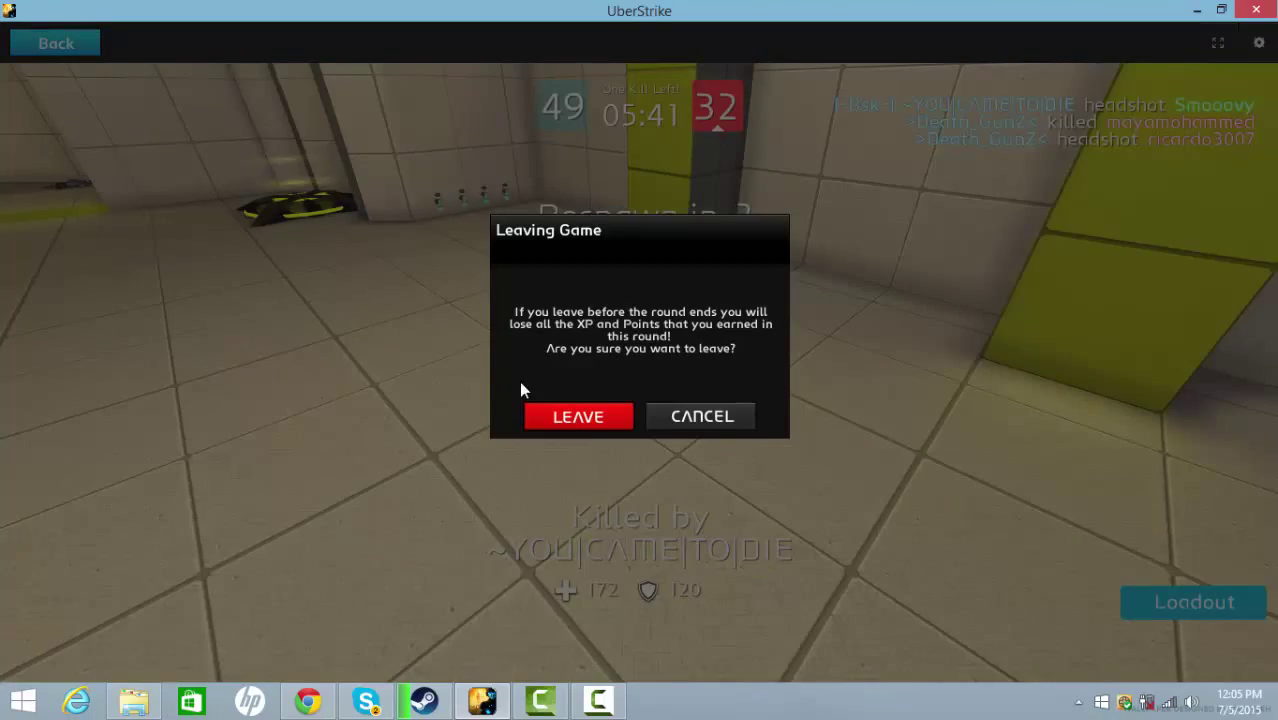
left_click(714, 416)
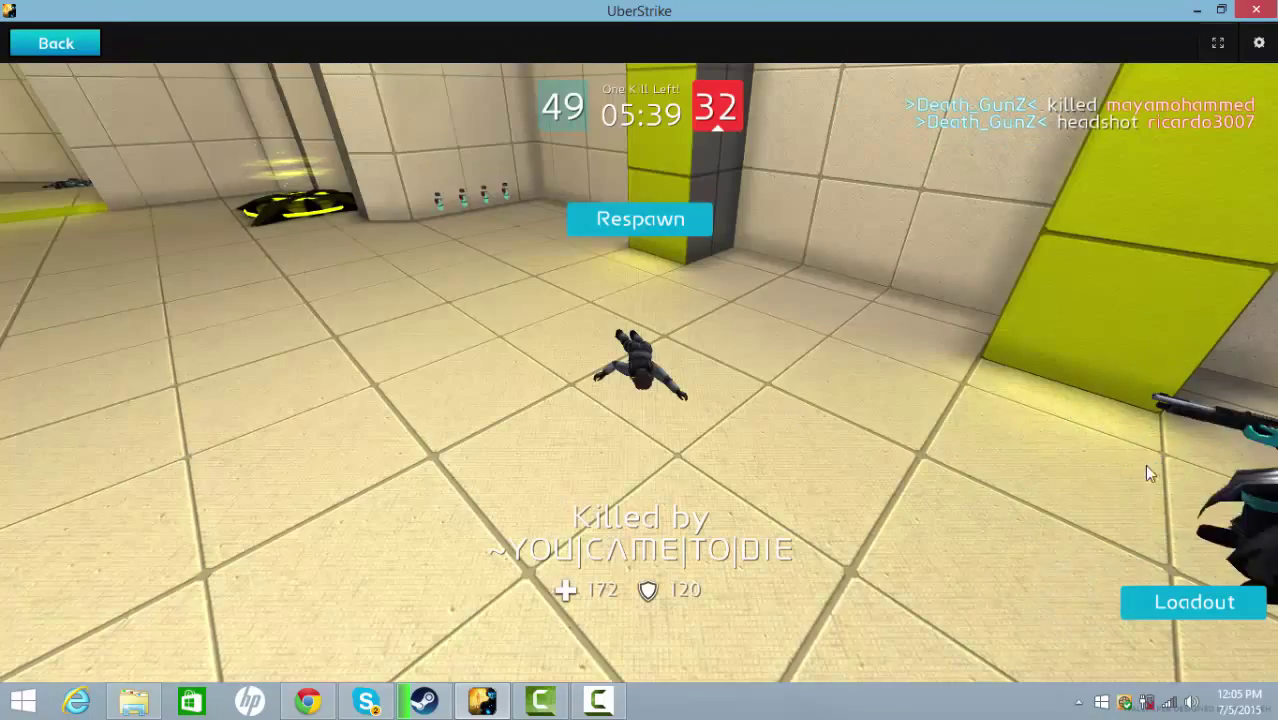
left_click(643, 218)
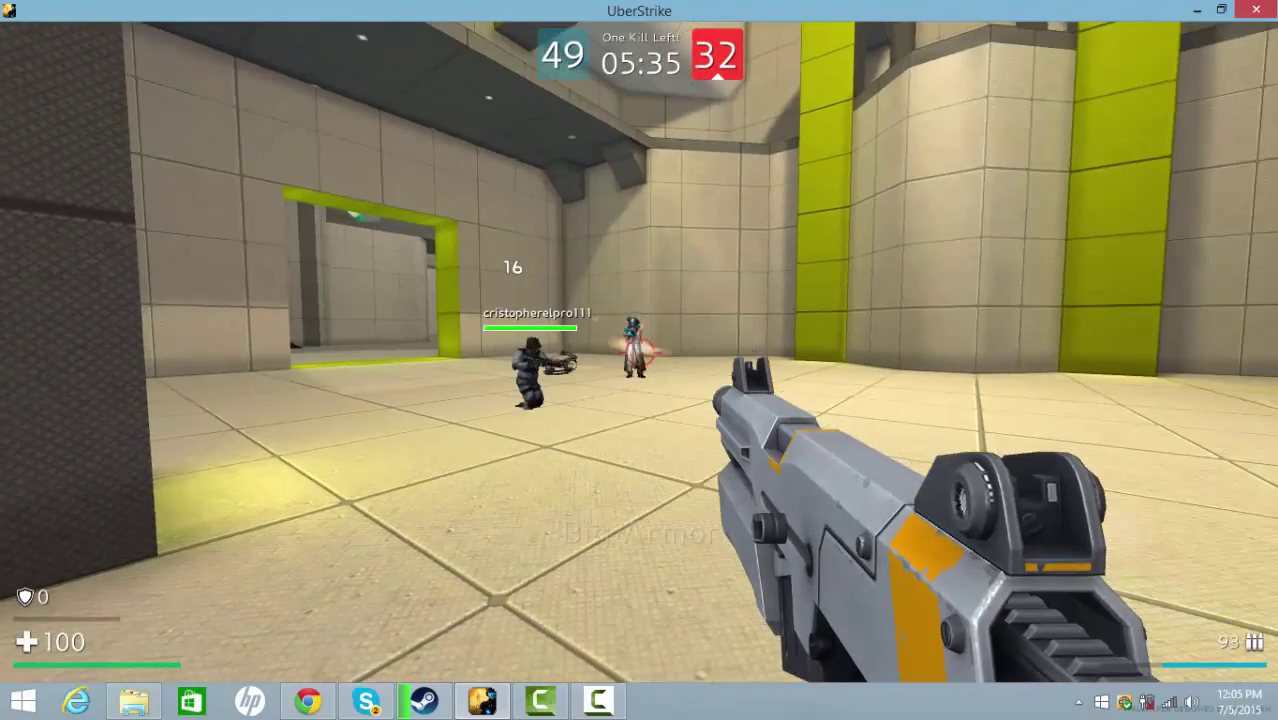
Step: Keep shooting until the SuperPRISM Reactor round ends 50–32
left_click(639, 352)
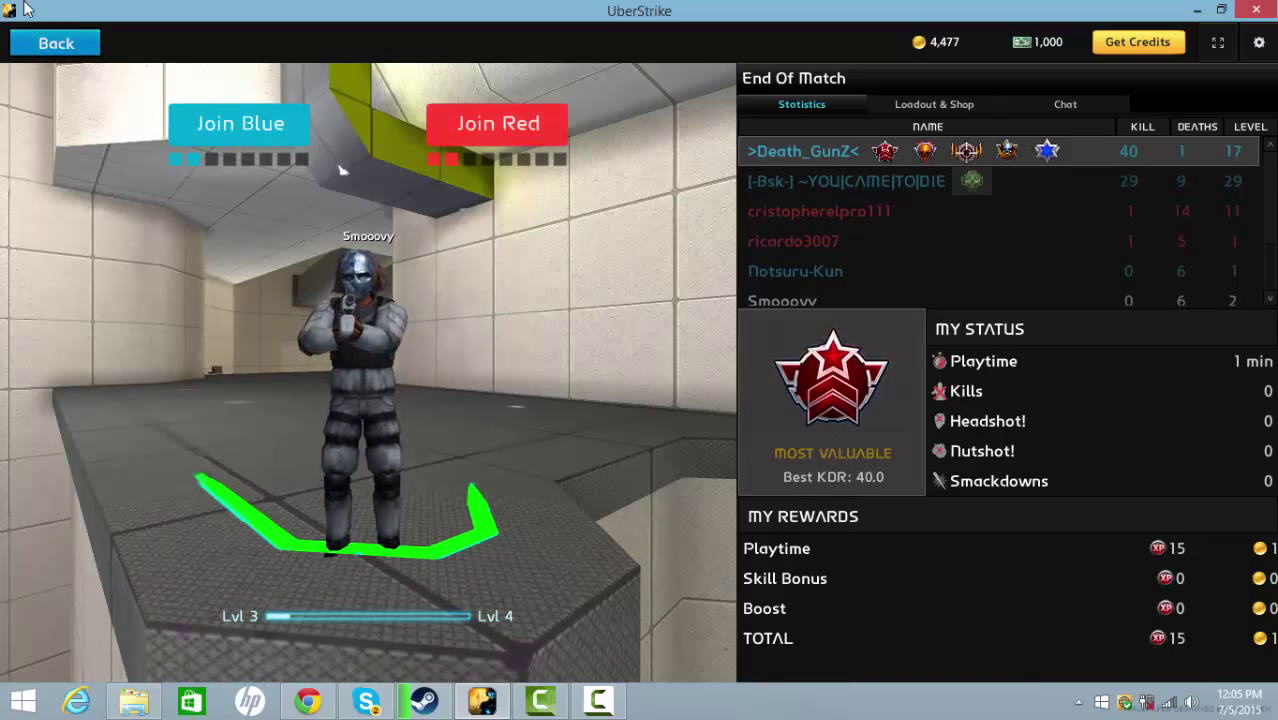
Step: Close the SuperPRISM Reactor results and go back to the home menu at level 3
left_click(46, 50)
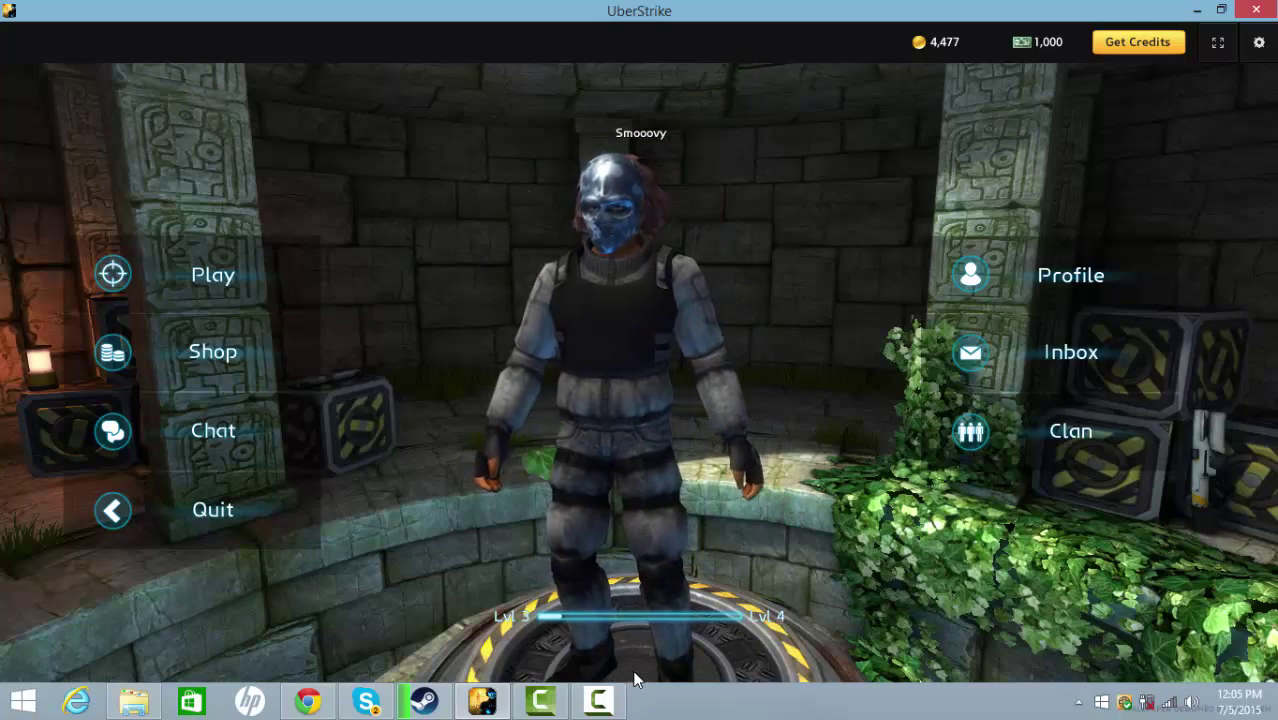
left_click(621, 709)
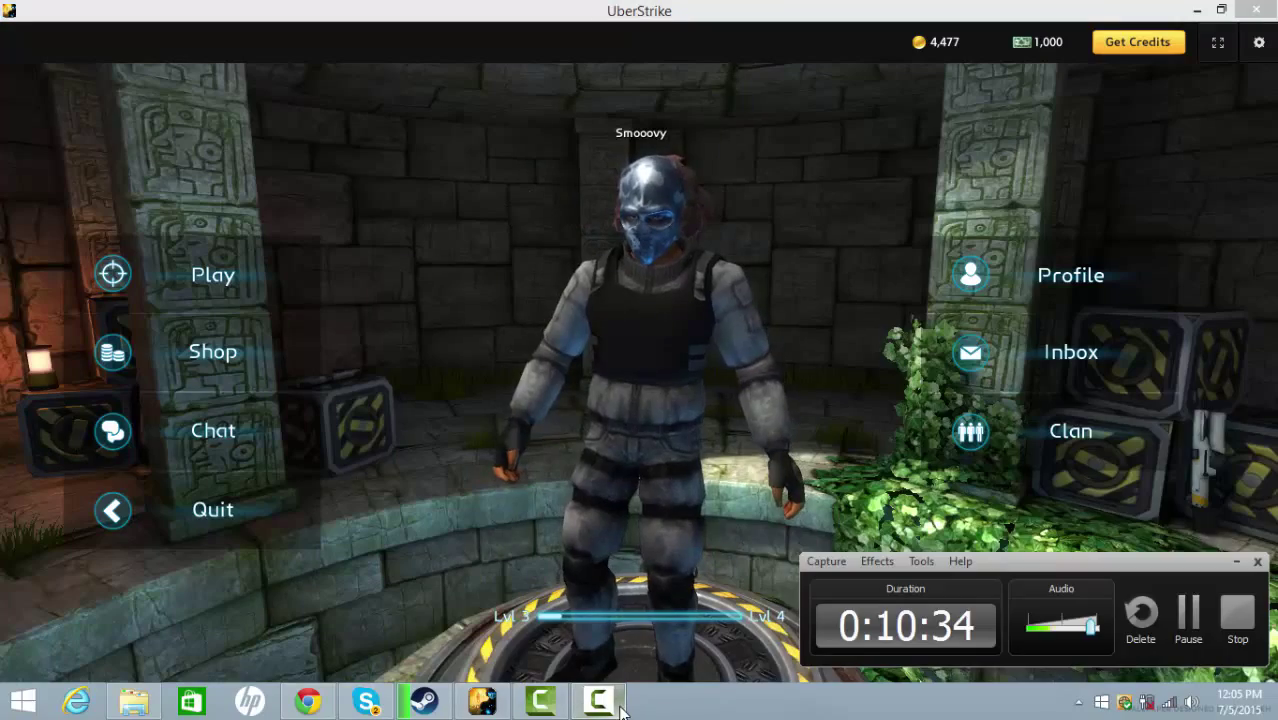